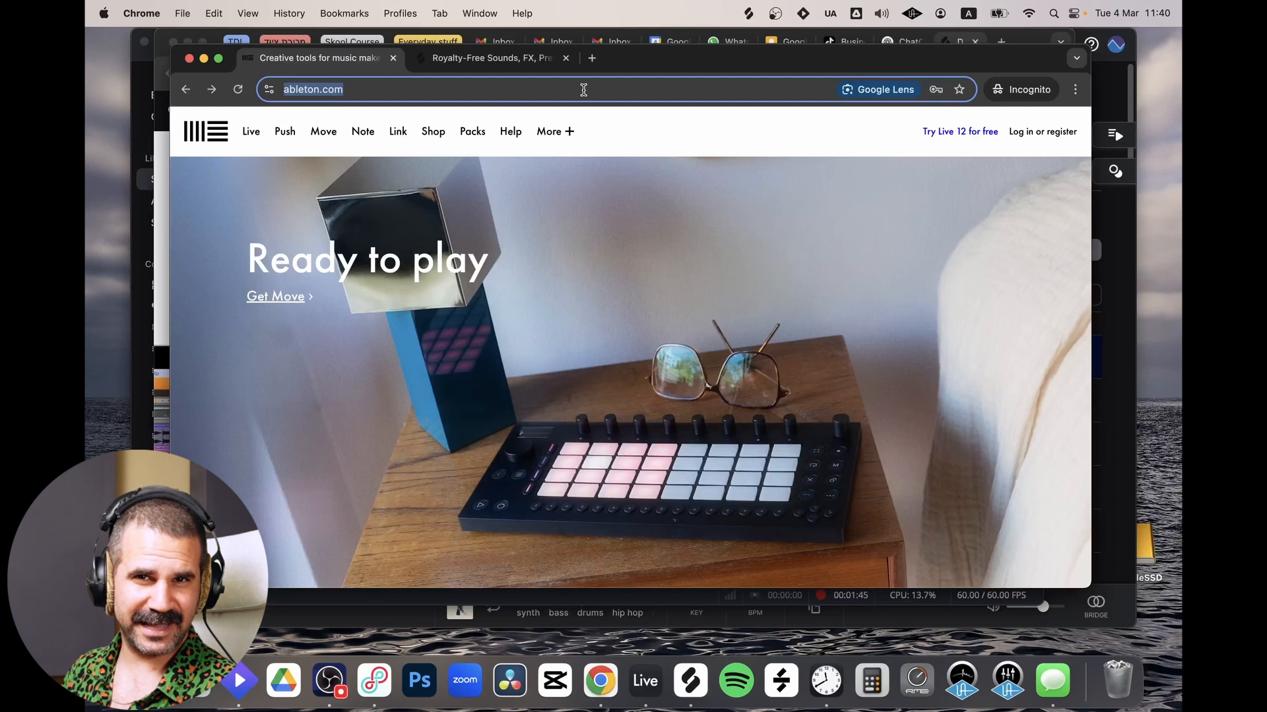
# Step: Open the free Live 12 trial page on ableton.com and choose the macOS Universal version
pyautogui.click(478, 88)
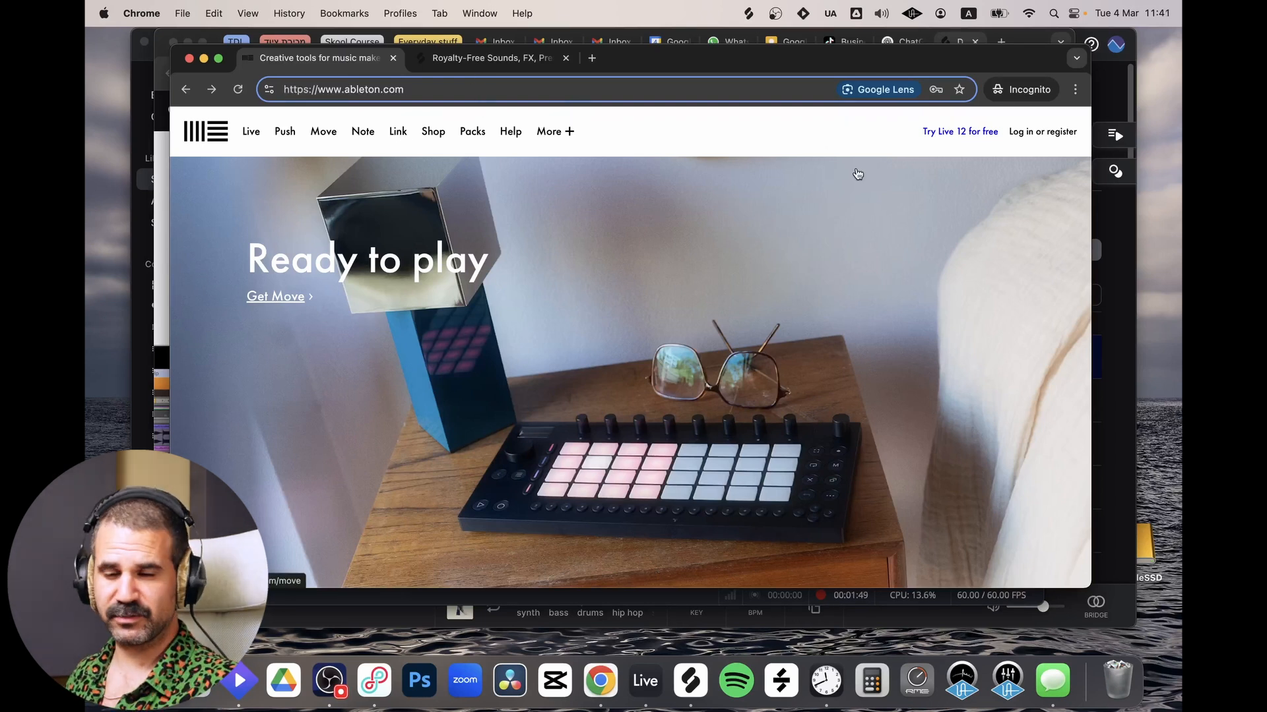
pyautogui.click(969, 133)
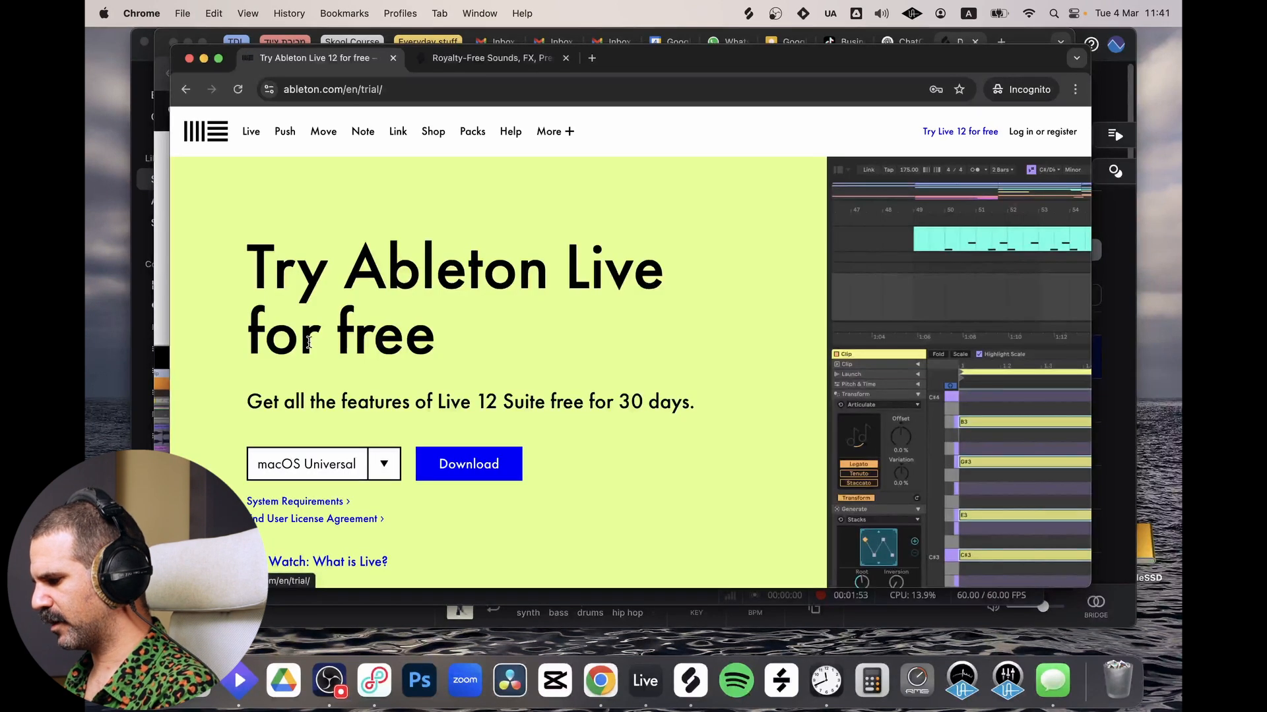
pyautogui.scroll(-1, 308, 341)
pyautogui.click(320, 325)
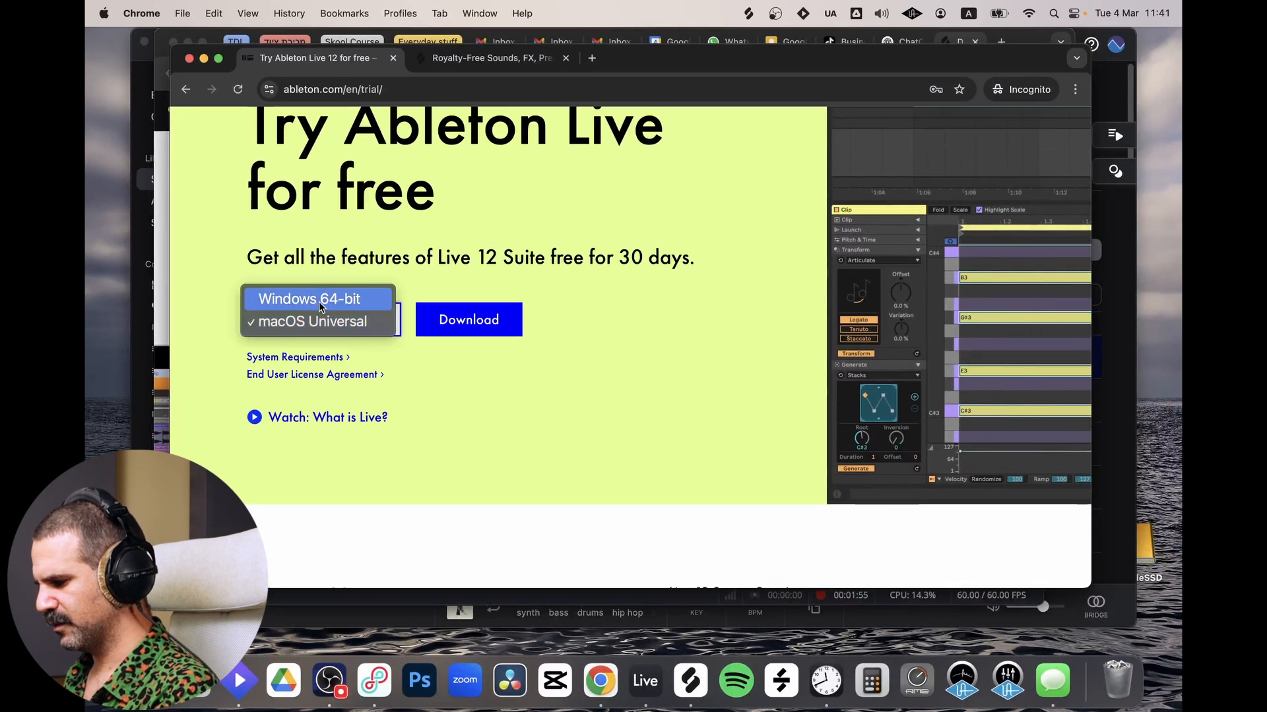
pyautogui.click(321, 324)
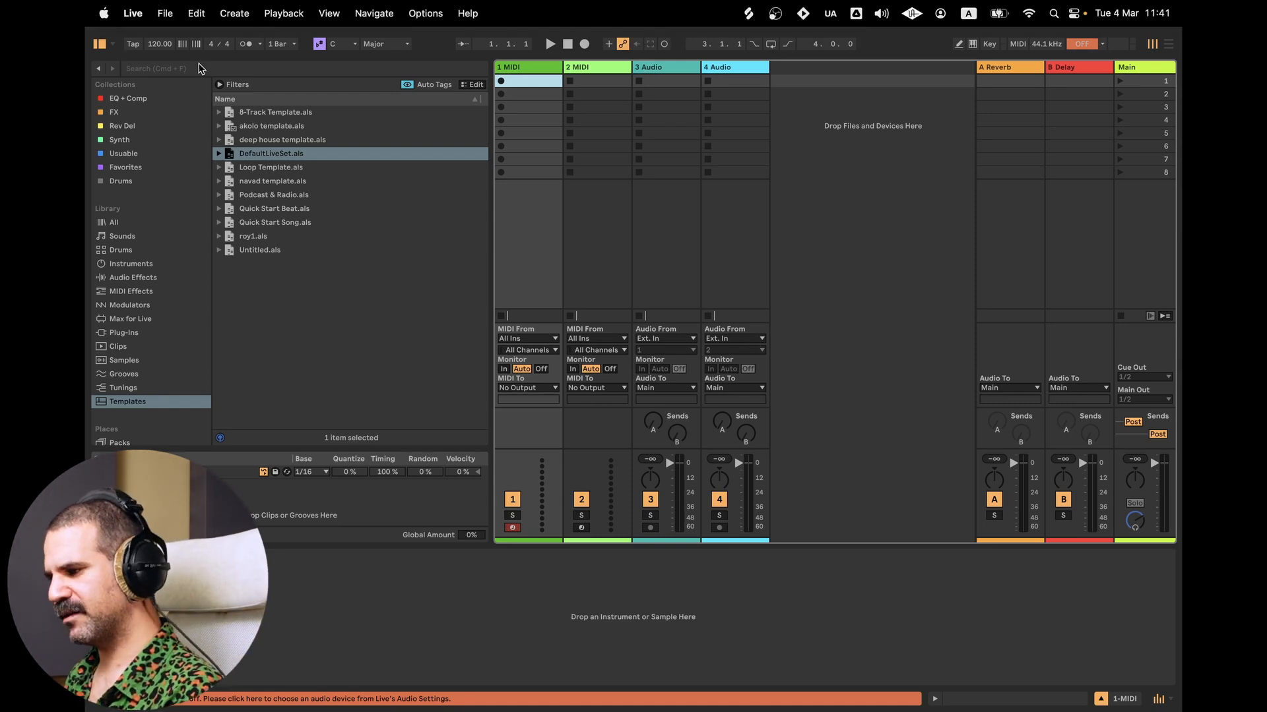
# Step: In Live's audio settings, set the driver type to CoreAudio and the output device to MacBook Pro Speakers
pyautogui.click(134, 14)
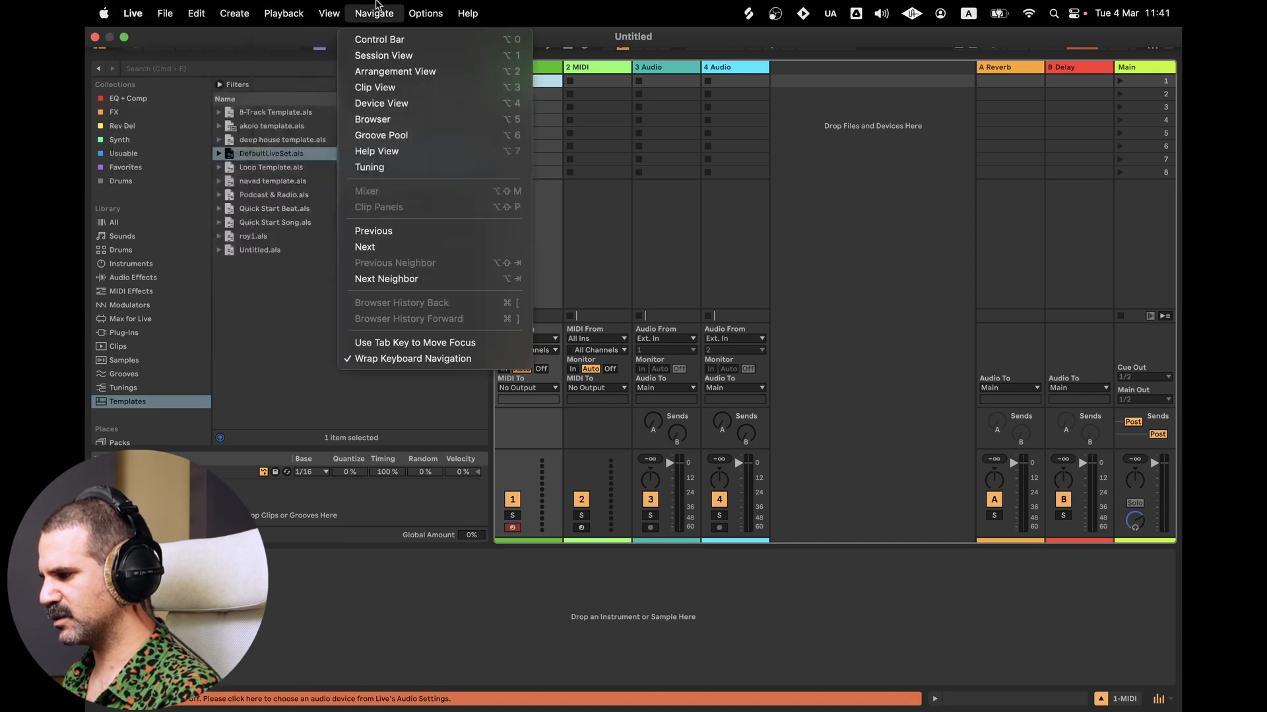
pyautogui.moveTo(425, 13)
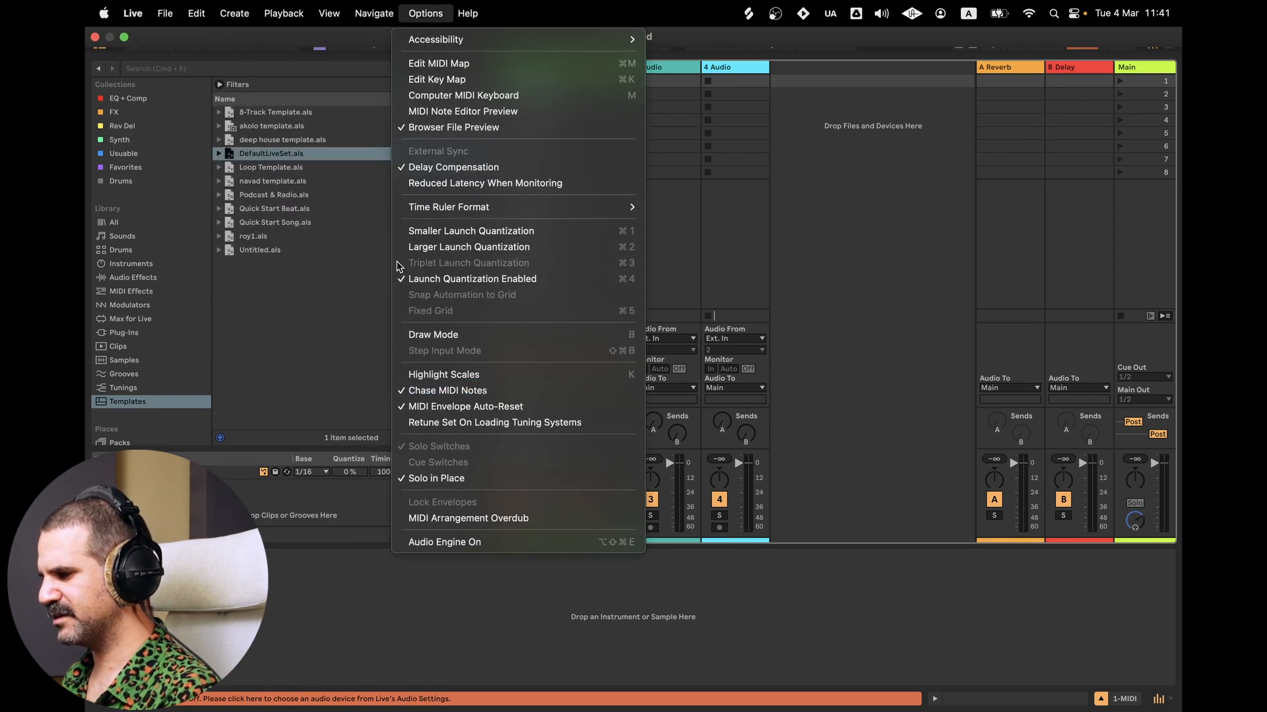
pyautogui.moveTo(134, 13)
pyautogui.click(146, 63)
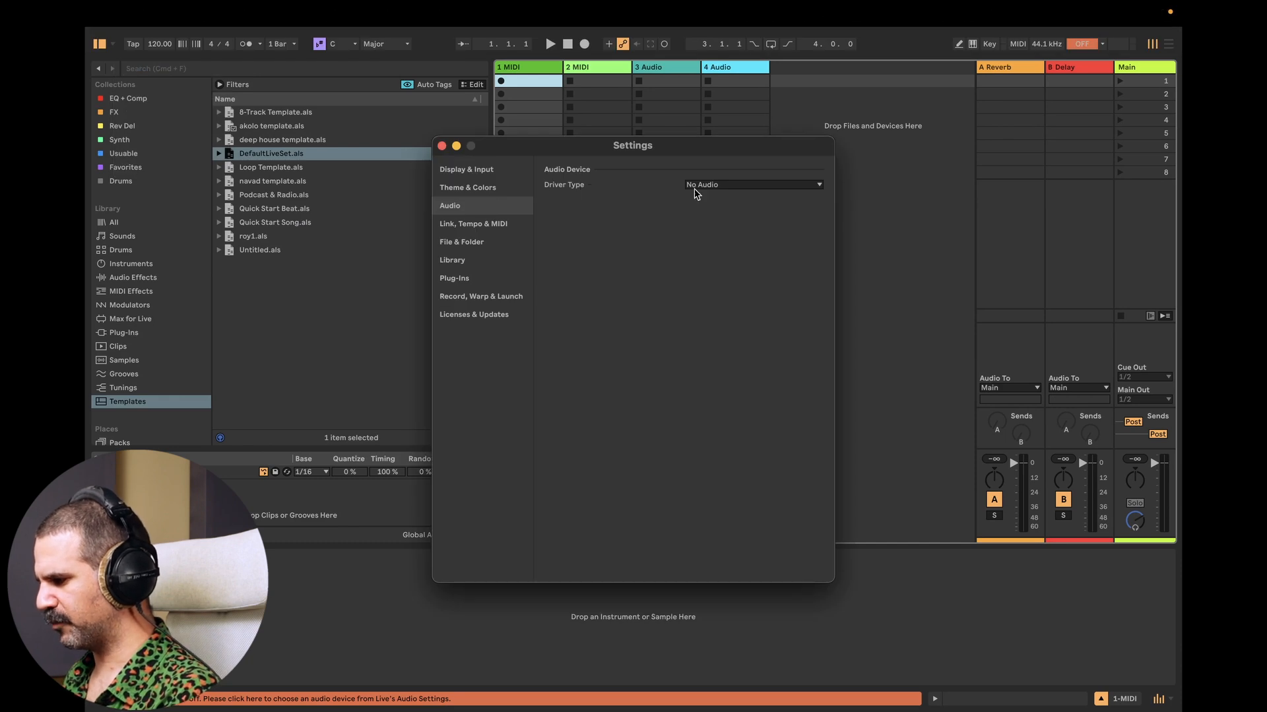
pyautogui.click(734, 185)
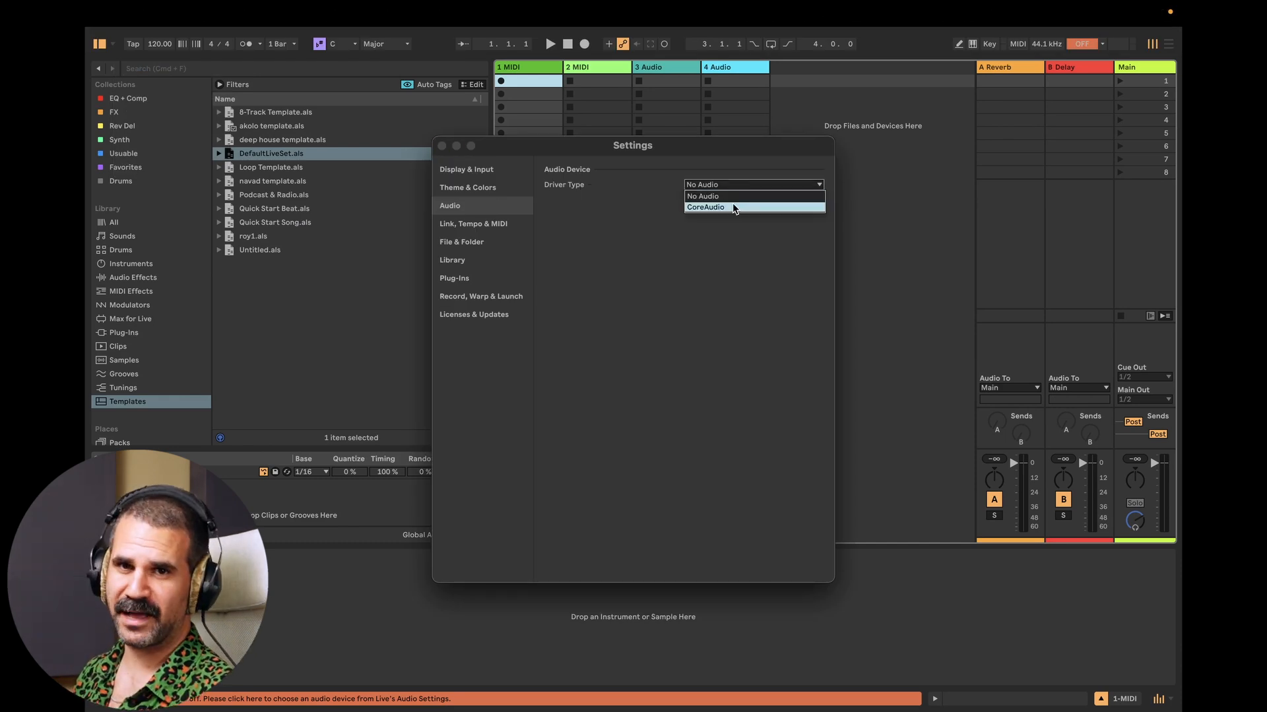
pyautogui.click(732, 207)
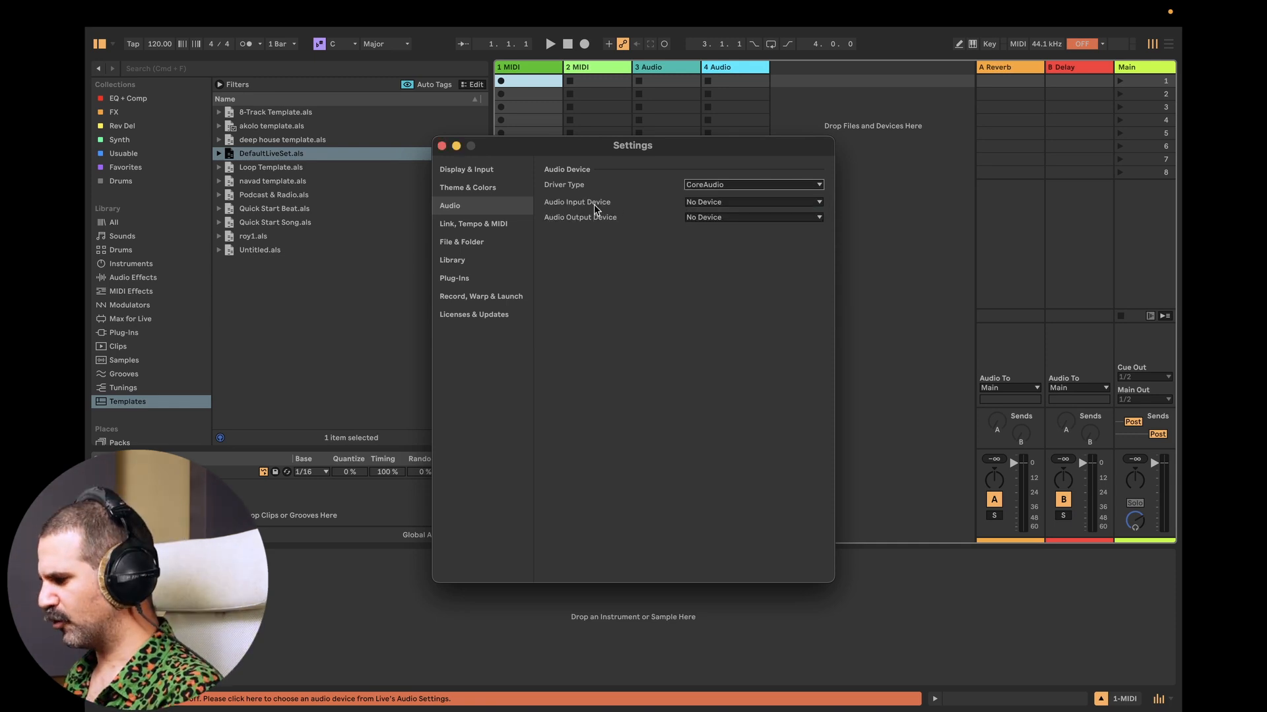
pyautogui.click(724, 220)
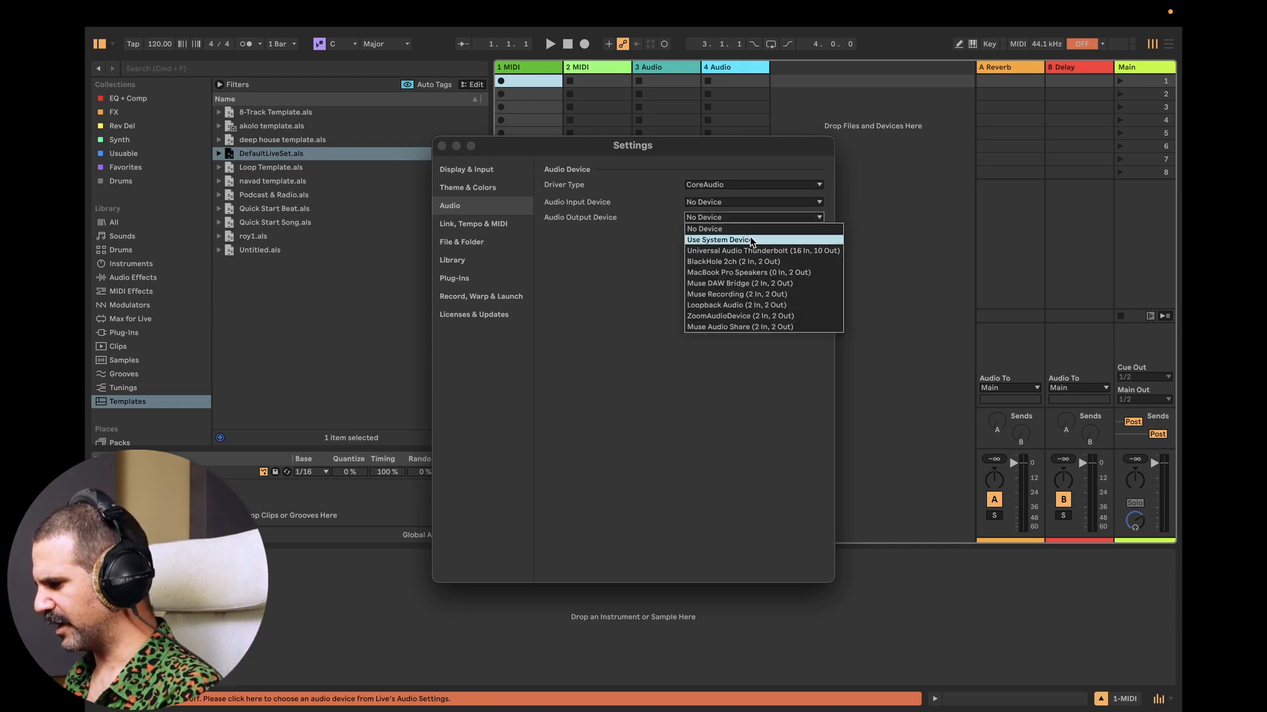
pyautogui.click(737, 272)
pyautogui.click(442, 145)
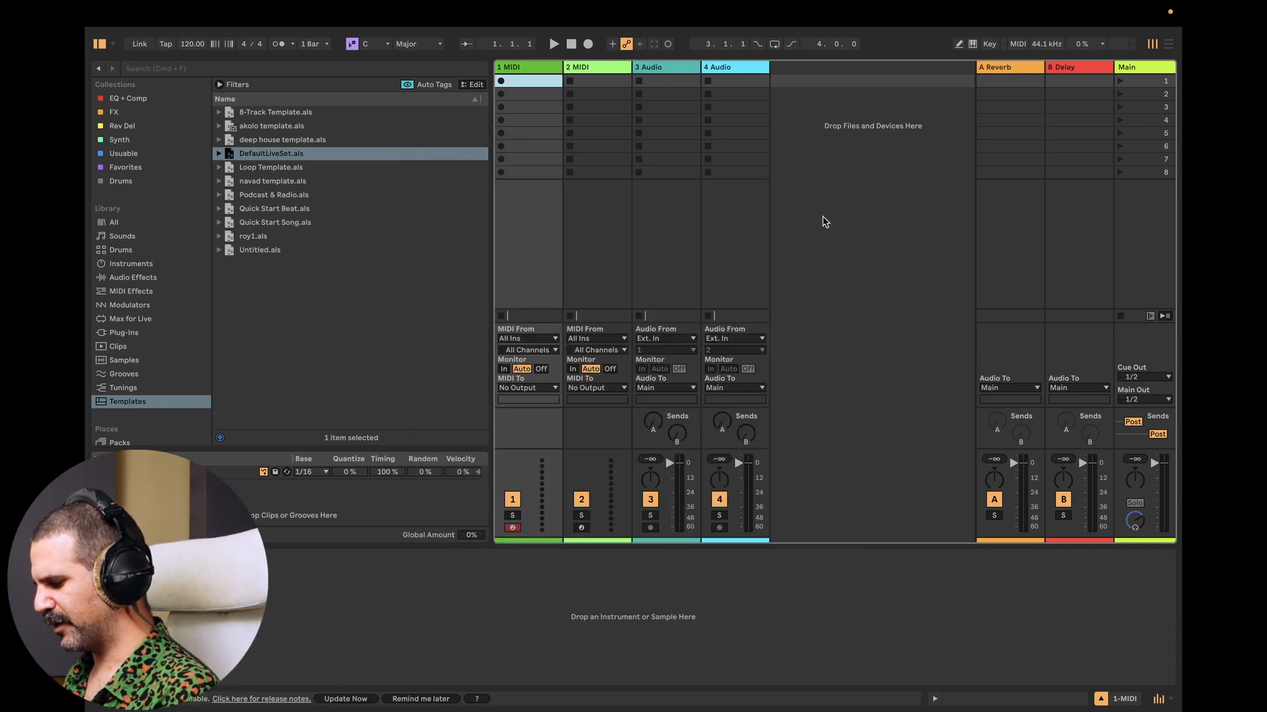
# Step: Toggle between Session View and Arrangement View, ending in Arrangement View
pyautogui.press('Tab')
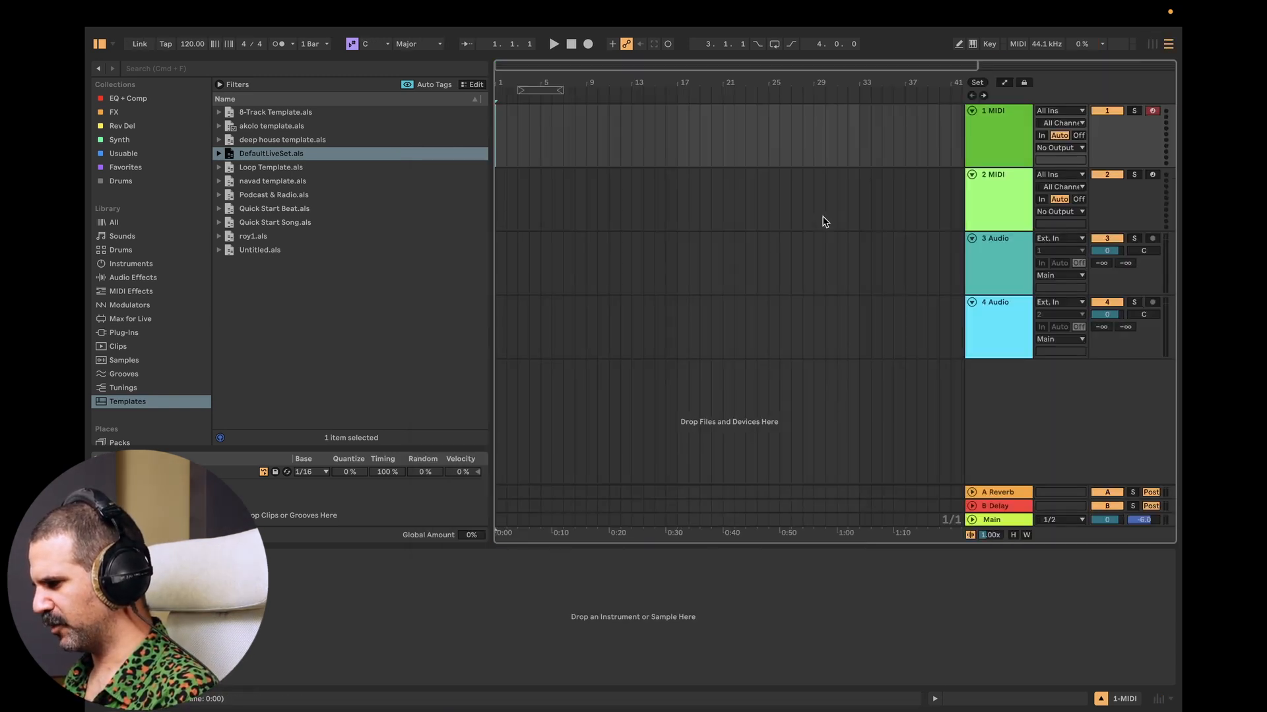
pyautogui.press('Tab')
pyautogui.click(1158, 46)
pyautogui.click(1154, 45)
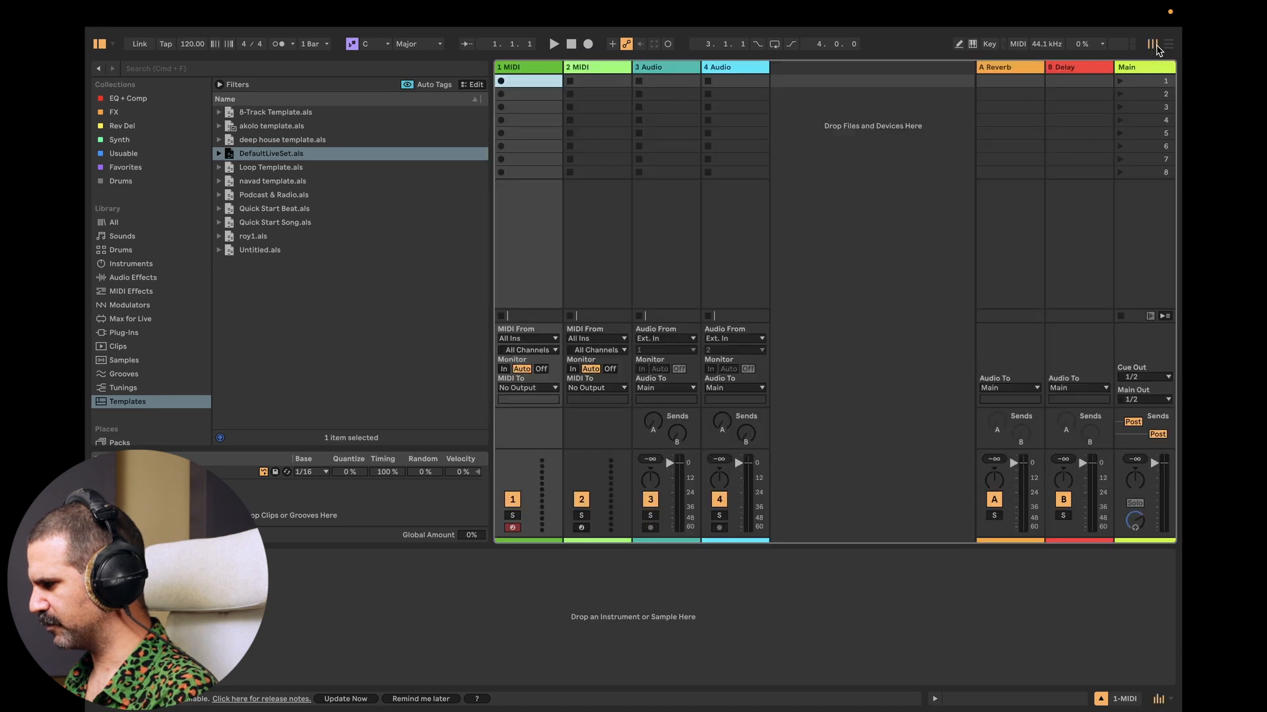
pyautogui.click(1161, 46)
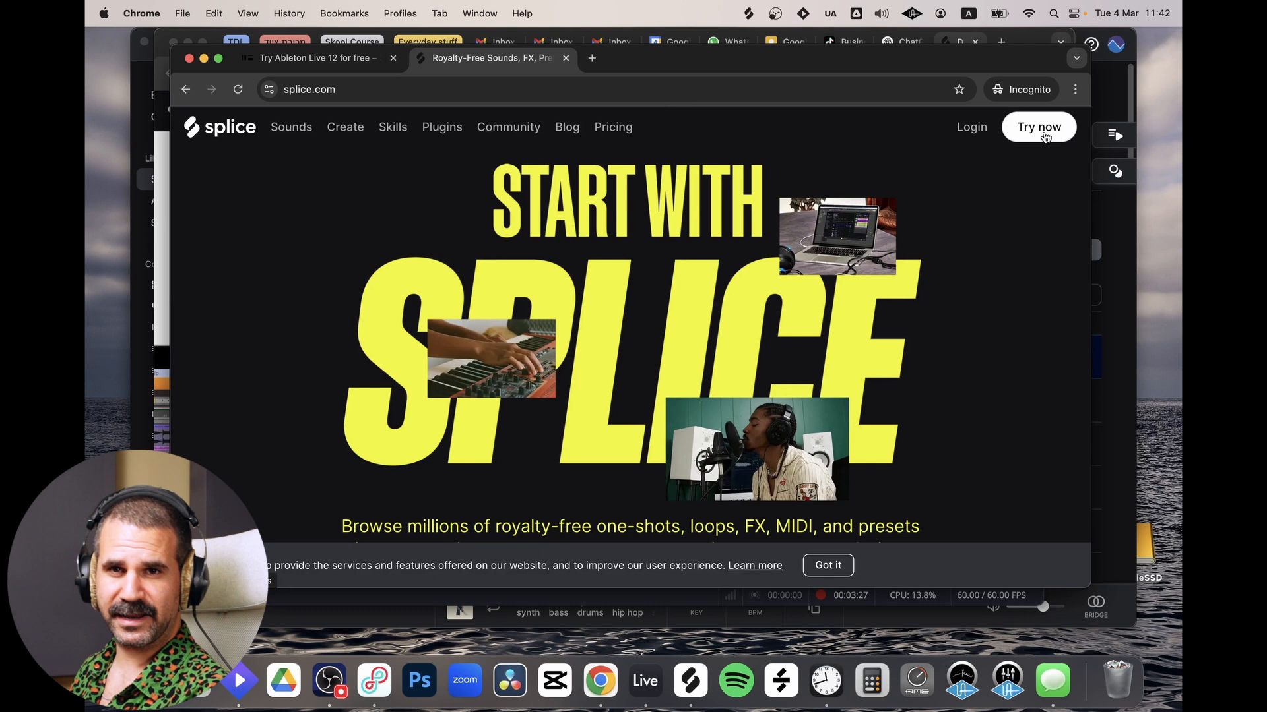
# Step: On the Splice website, get started with a subscription plan and choose to install the desktop app from the account
pyautogui.click(1045, 132)
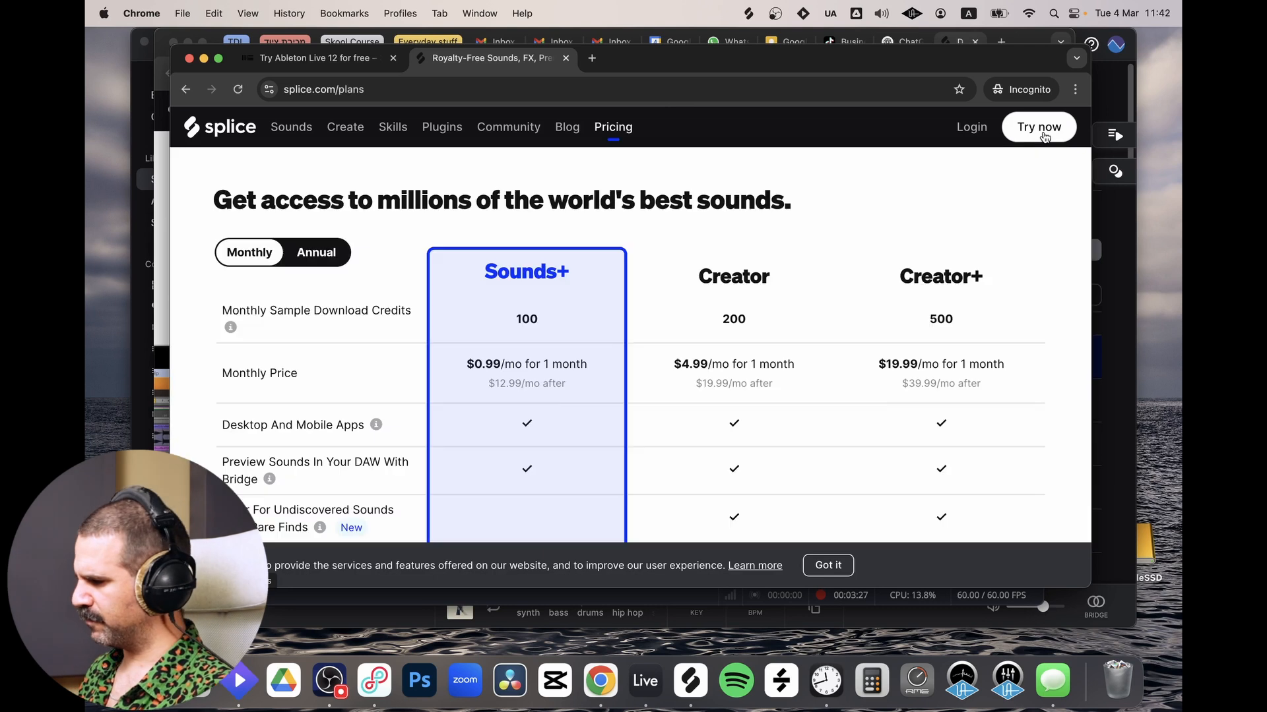
pyautogui.scroll(-3, 556, 260)
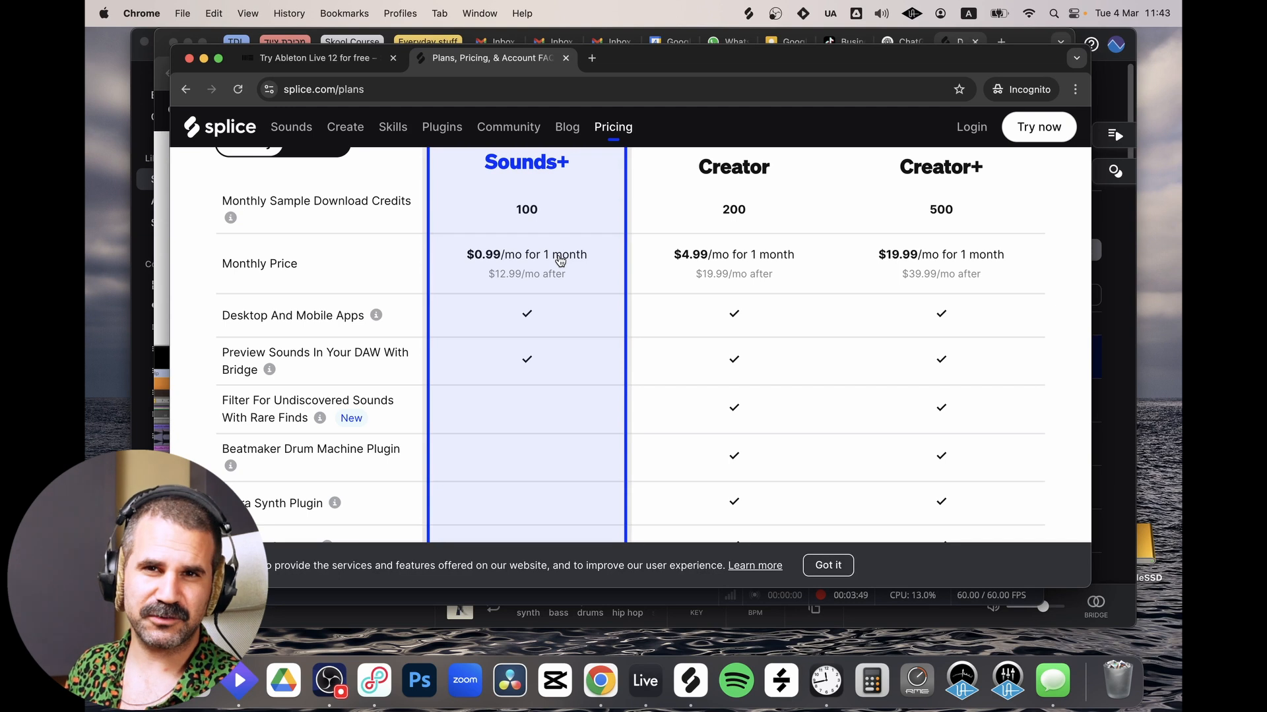
pyautogui.scroll(-3, 560, 260)
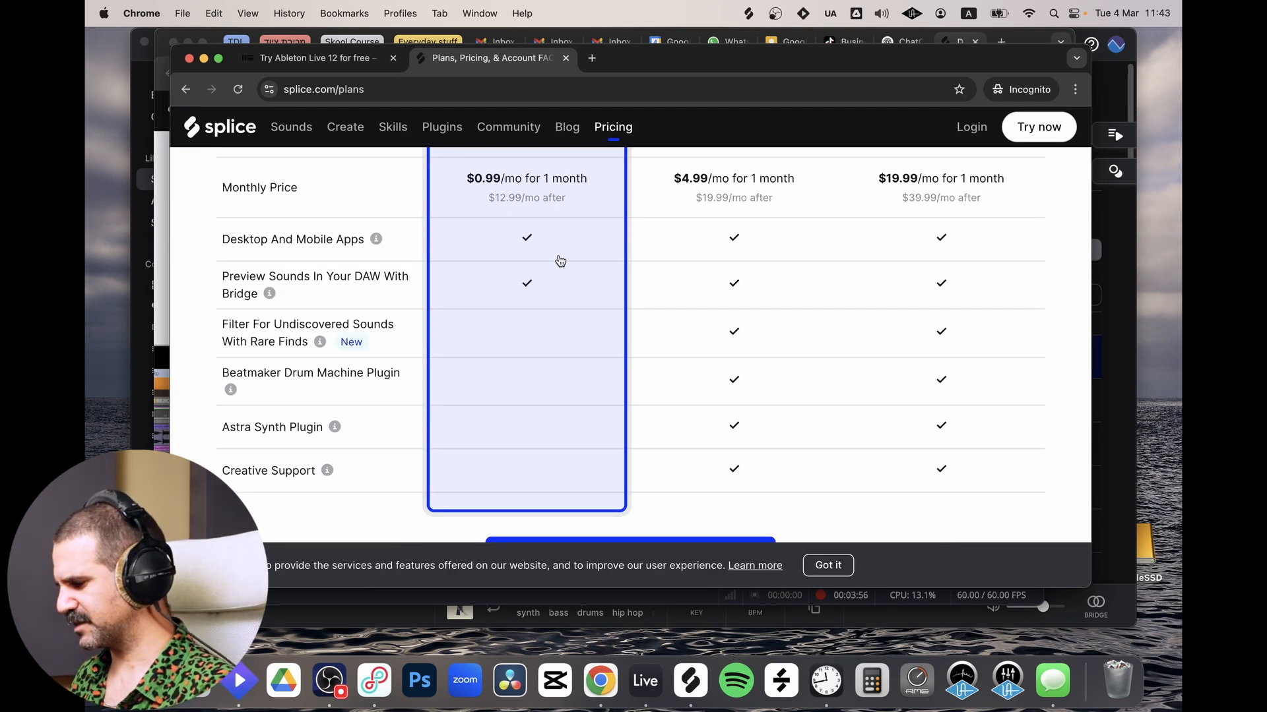
pyautogui.scroll(-9, 560, 260)
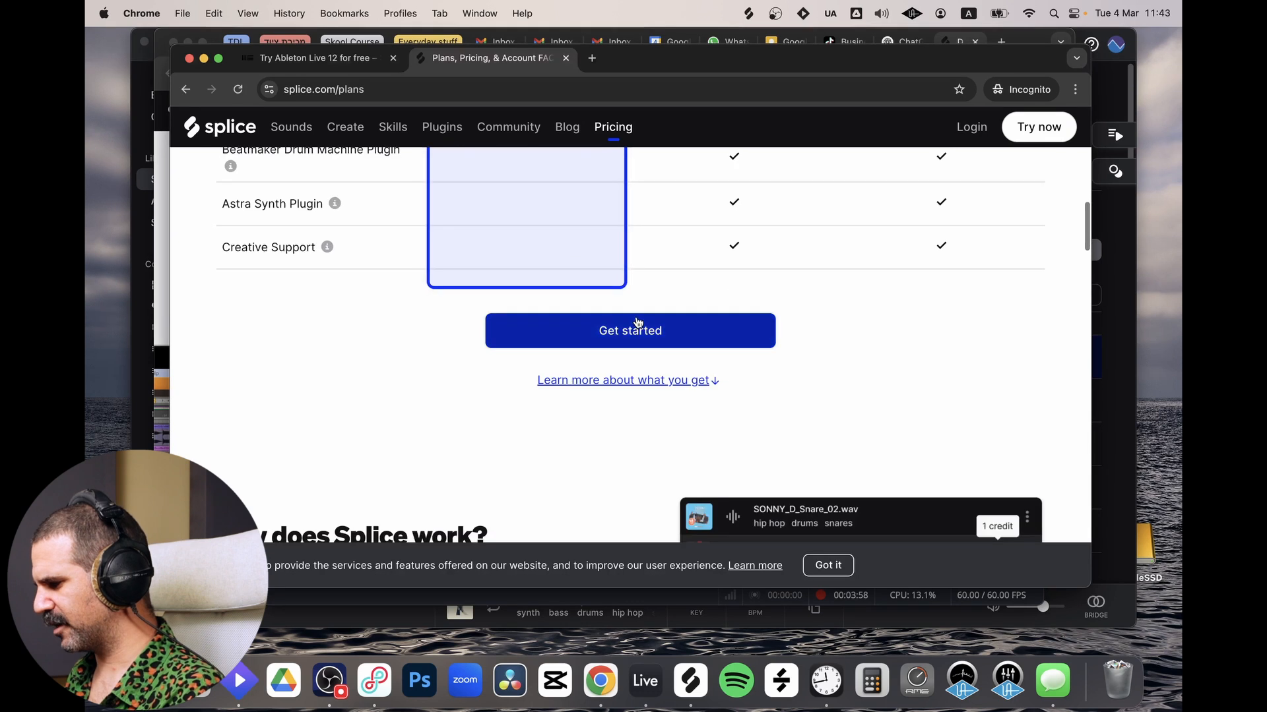
pyautogui.click(637, 322)
pyautogui.scroll(-3, 656, 367)
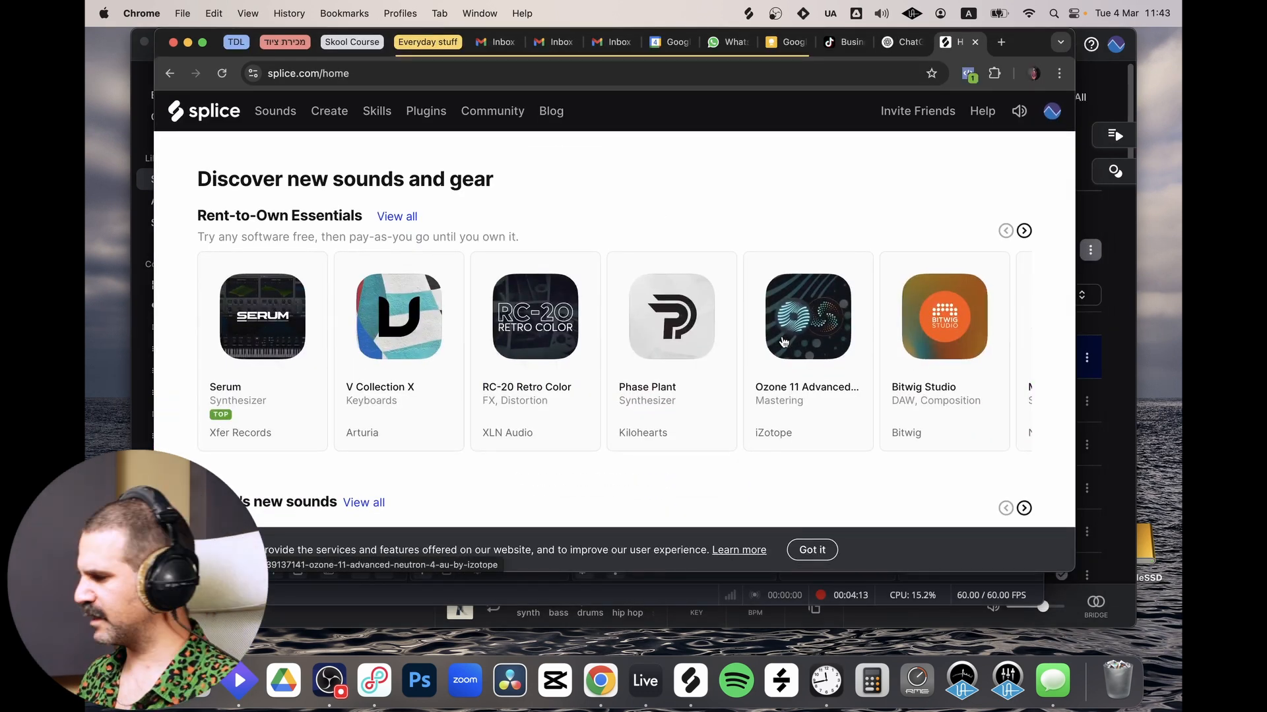
pyautogui.click(1053, 112)
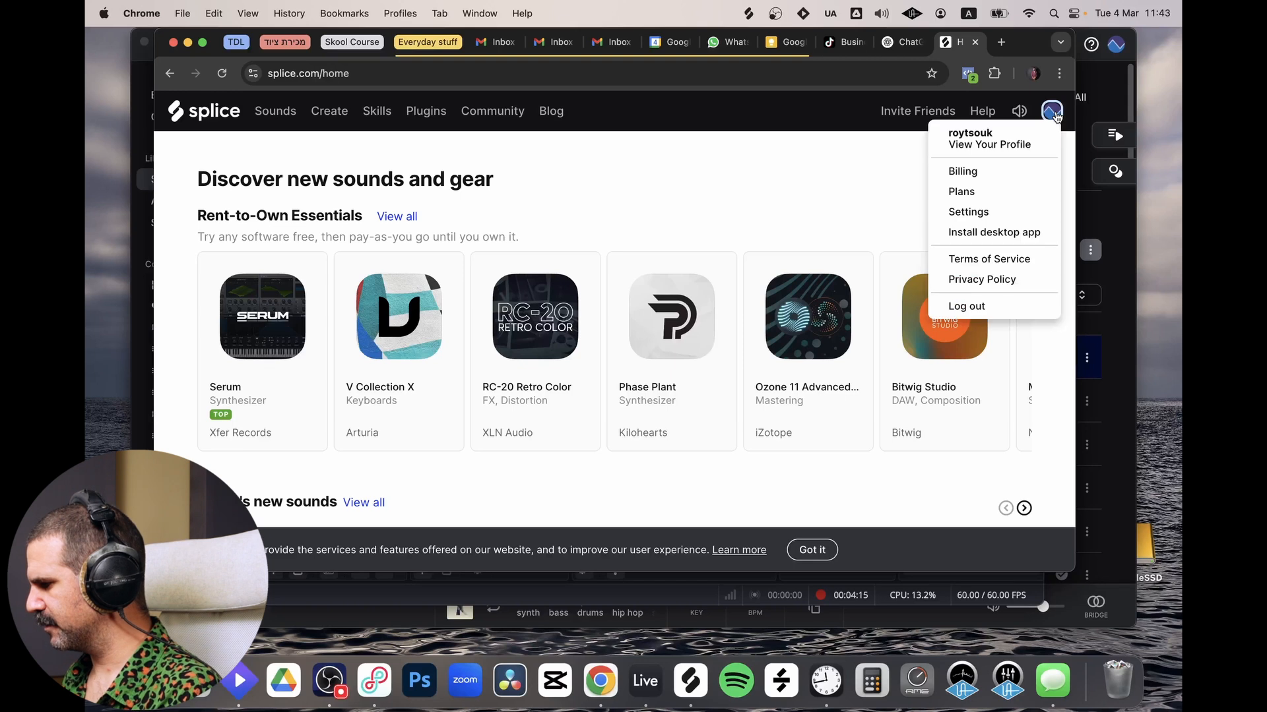
pyautogui.click(1022, 234)
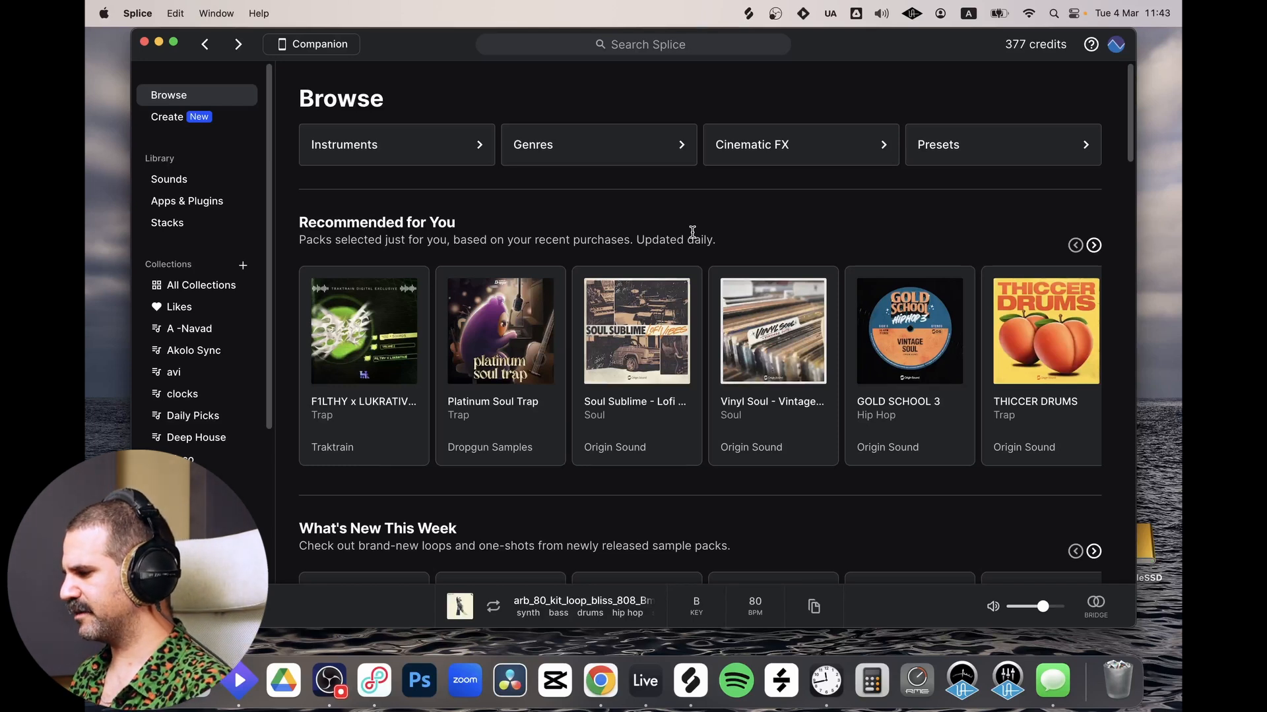
# Step: In the Splice desktop app, browse the Hip Hop genre's samples and filter the filenames by "songstarter"
pyautogui.click(586, 157)
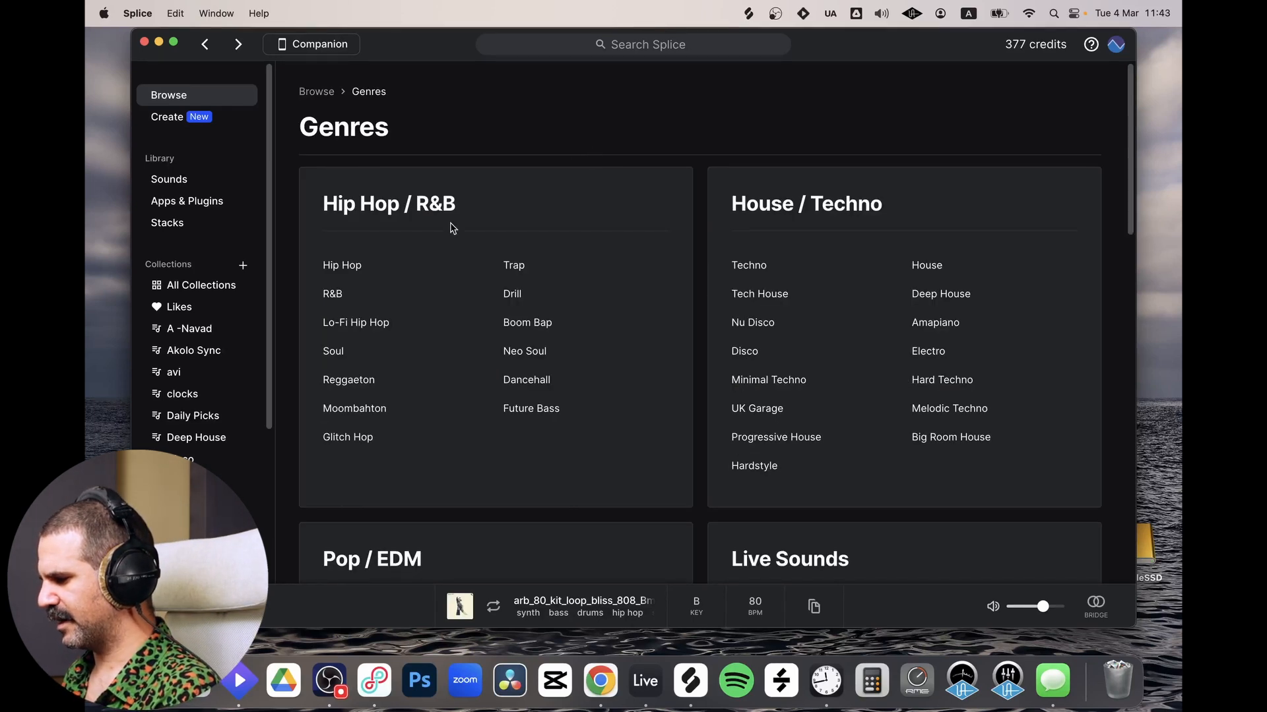
pyautogui.click(354, 267)
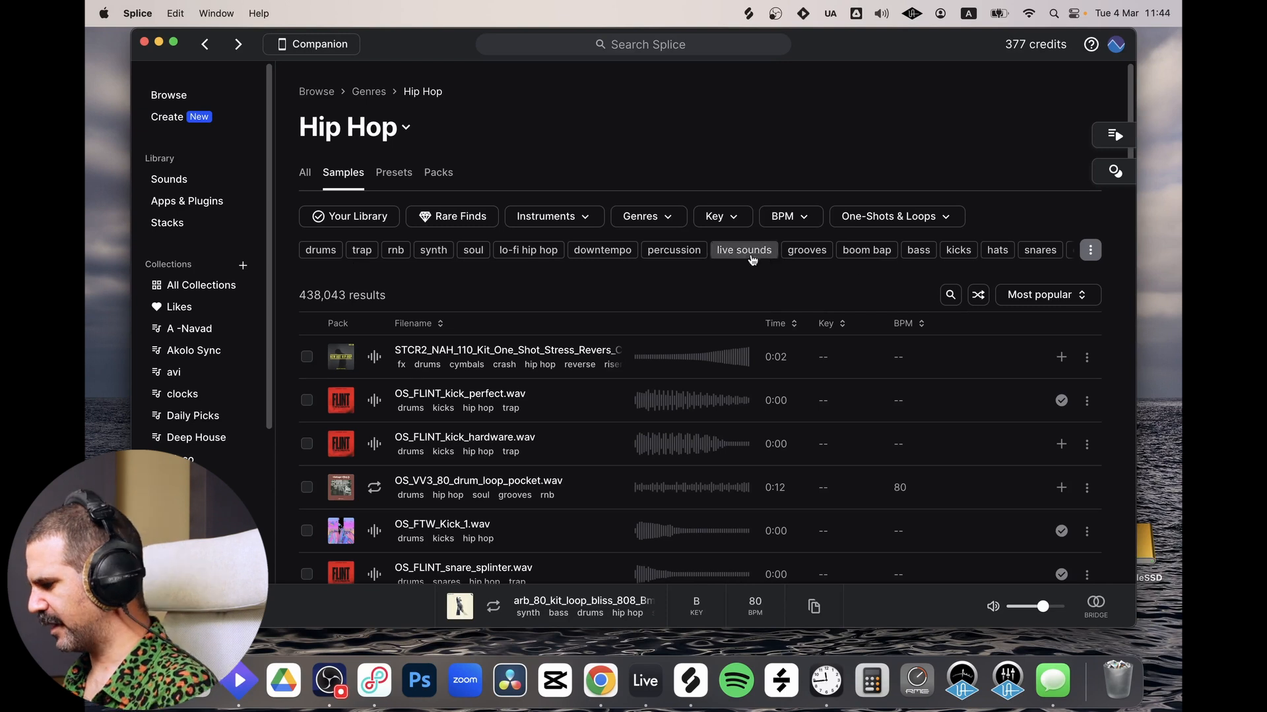
pyautogui.click(948, 296)
pyautogui.write('son')
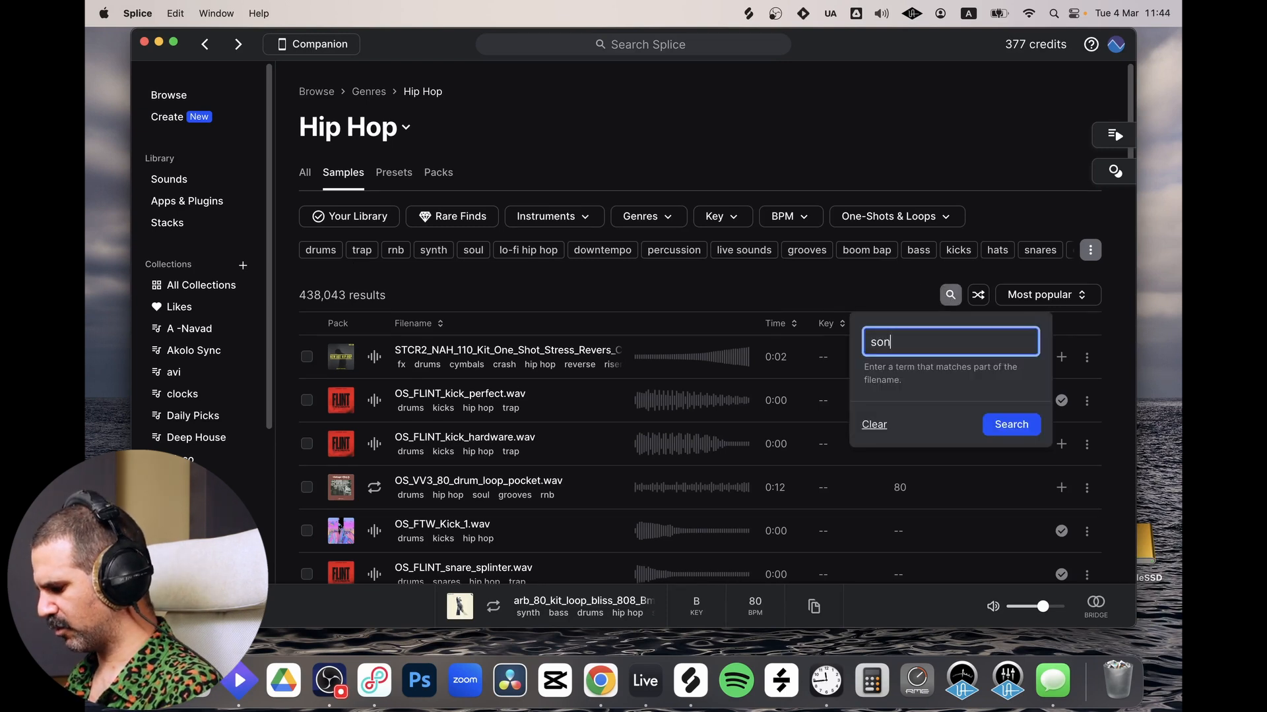
pyautogui.write('gstarter')
pyautogui.press('Return')
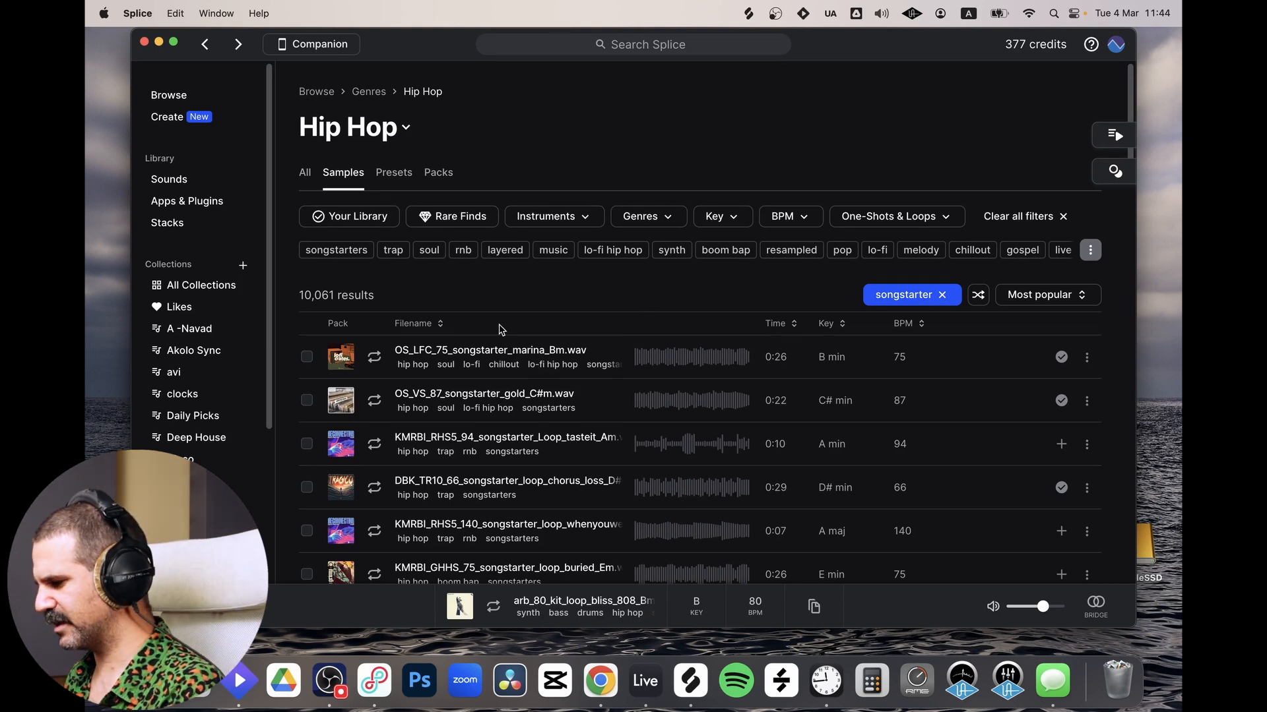
# Step: Preview the first four songstarter loops in the filtered list
pyautogui.click(375, 360)
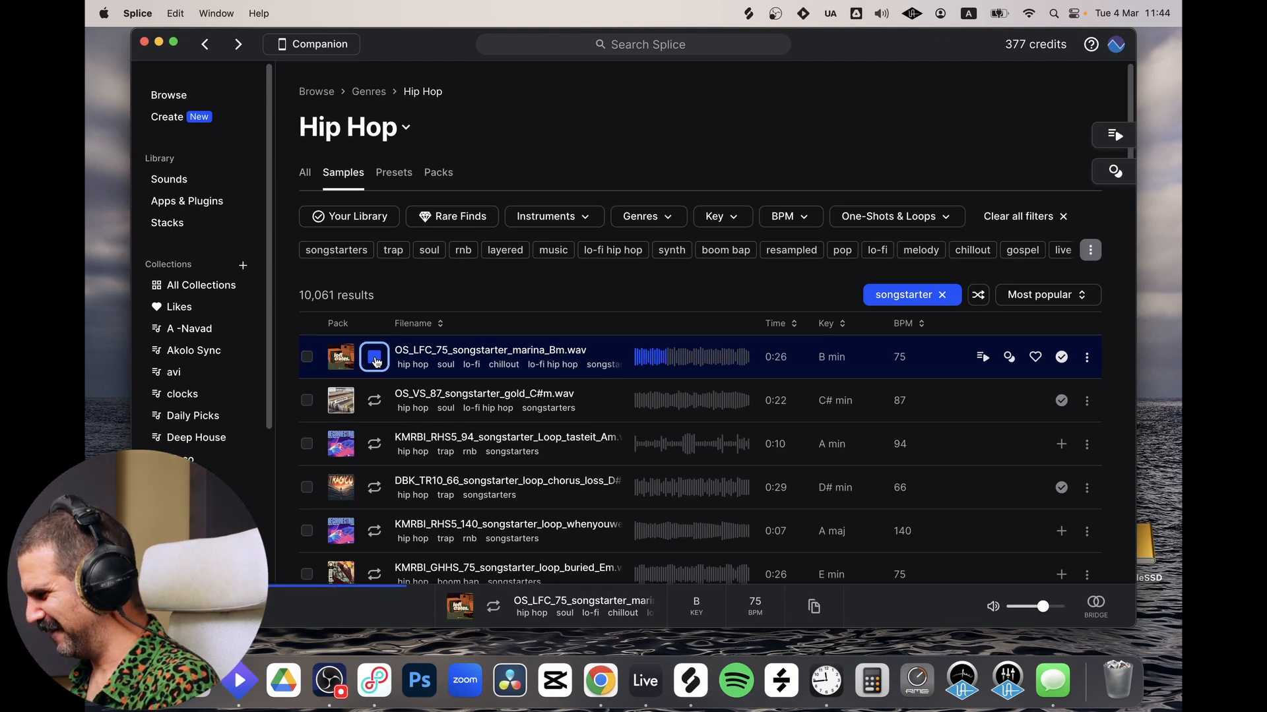
pyautogui.press('Down')
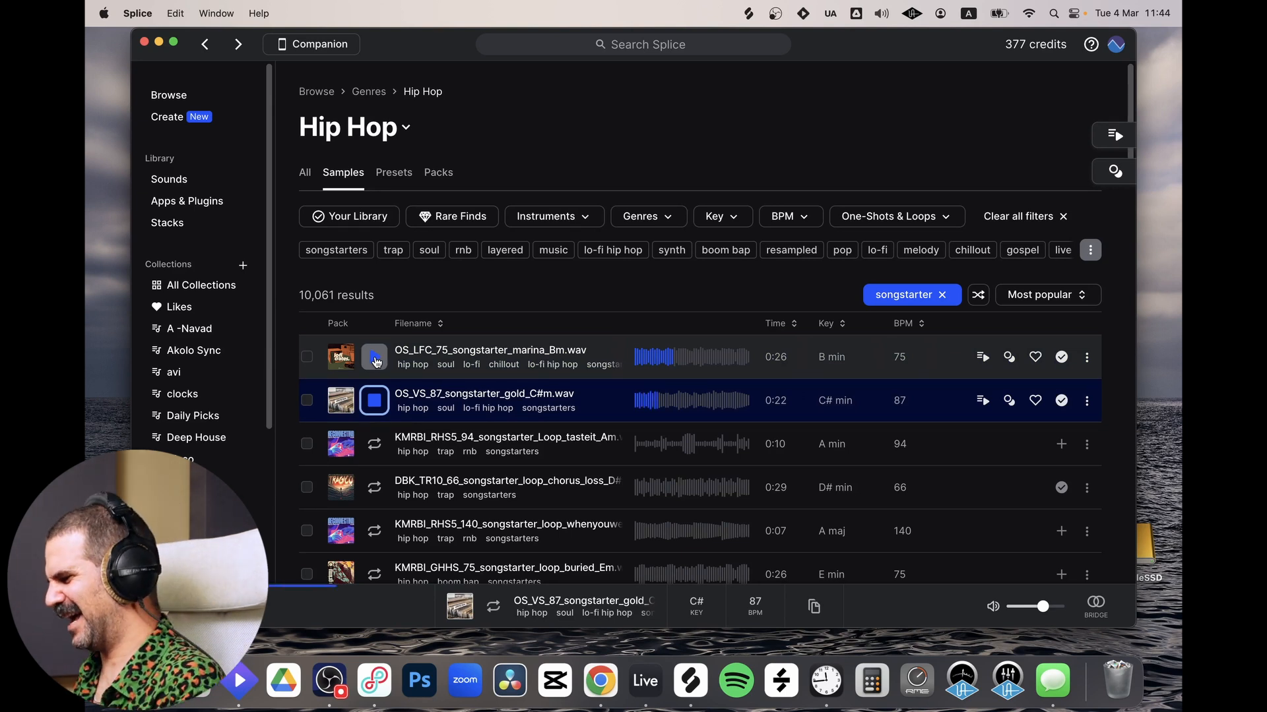
pyautogui.press('Down')
pyautogui.press('Down')
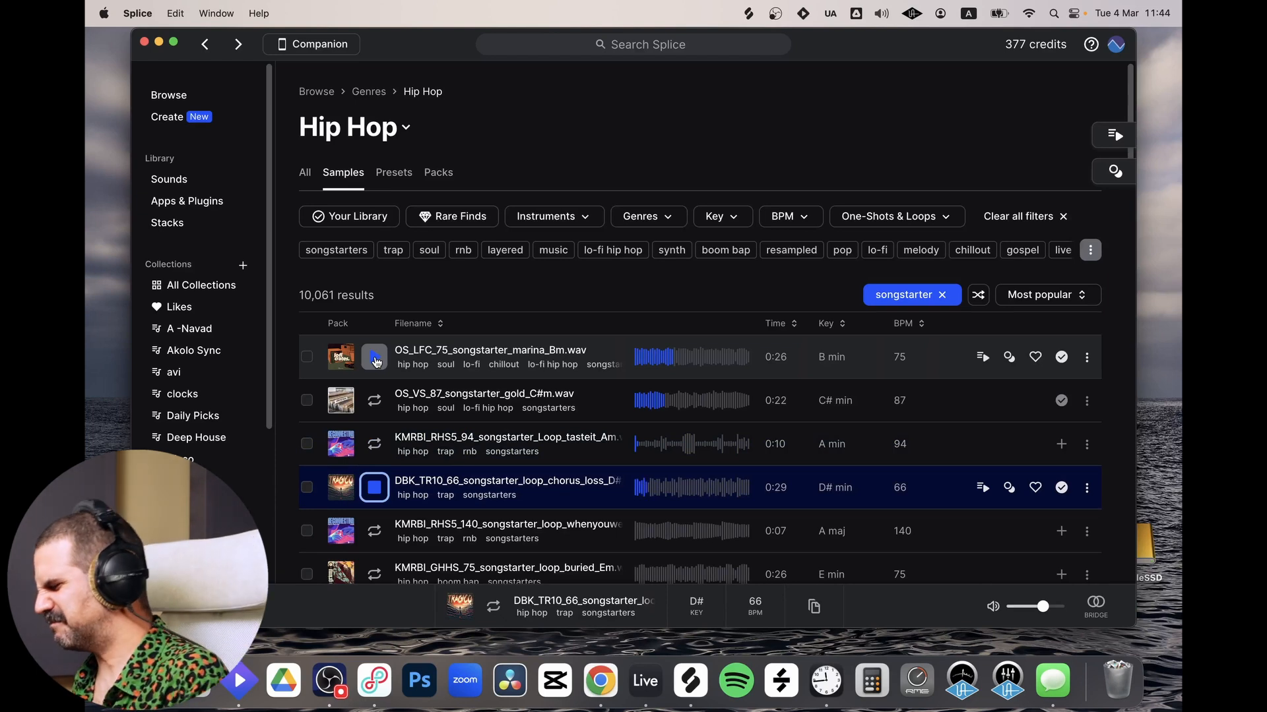
pyautogui.click(374, 488)
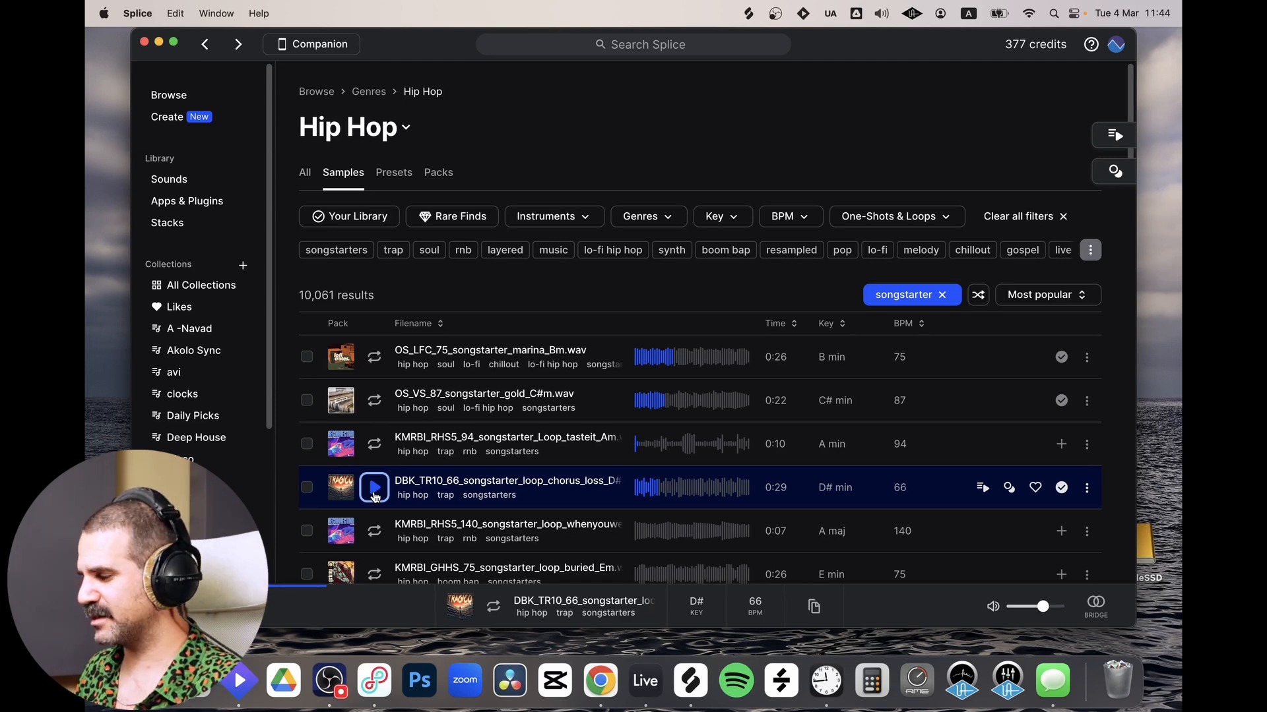
# Step: Preview the 140 BPM KMRBI_RHS5 songstarter loop in A major and add it to the library for 1 credit
pyautogui.scroll(-2, 389, 465)
pyautogui.click(376, 467)
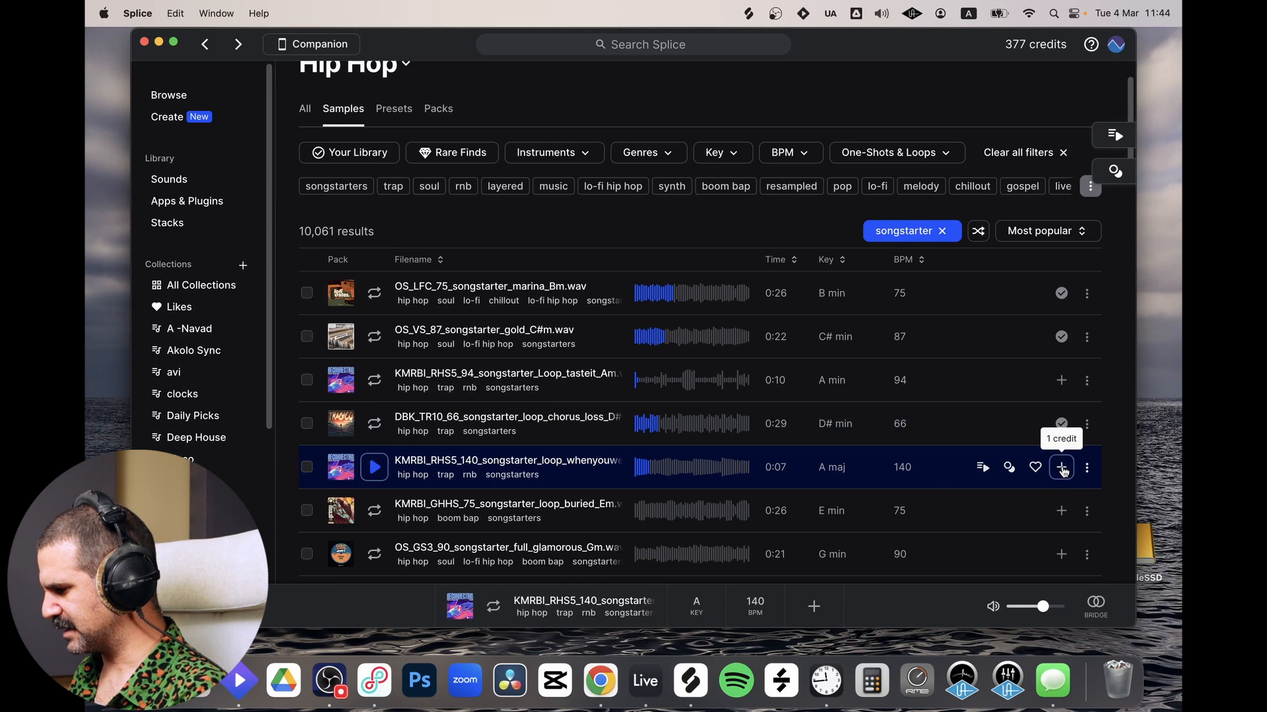
pyautogui.click(1061, 468)
# Step: Copy the OS_LFC_75_songstarter_marina_Bm.wav sample and switch to Ableton Live
pyautogui.click(375, 293)
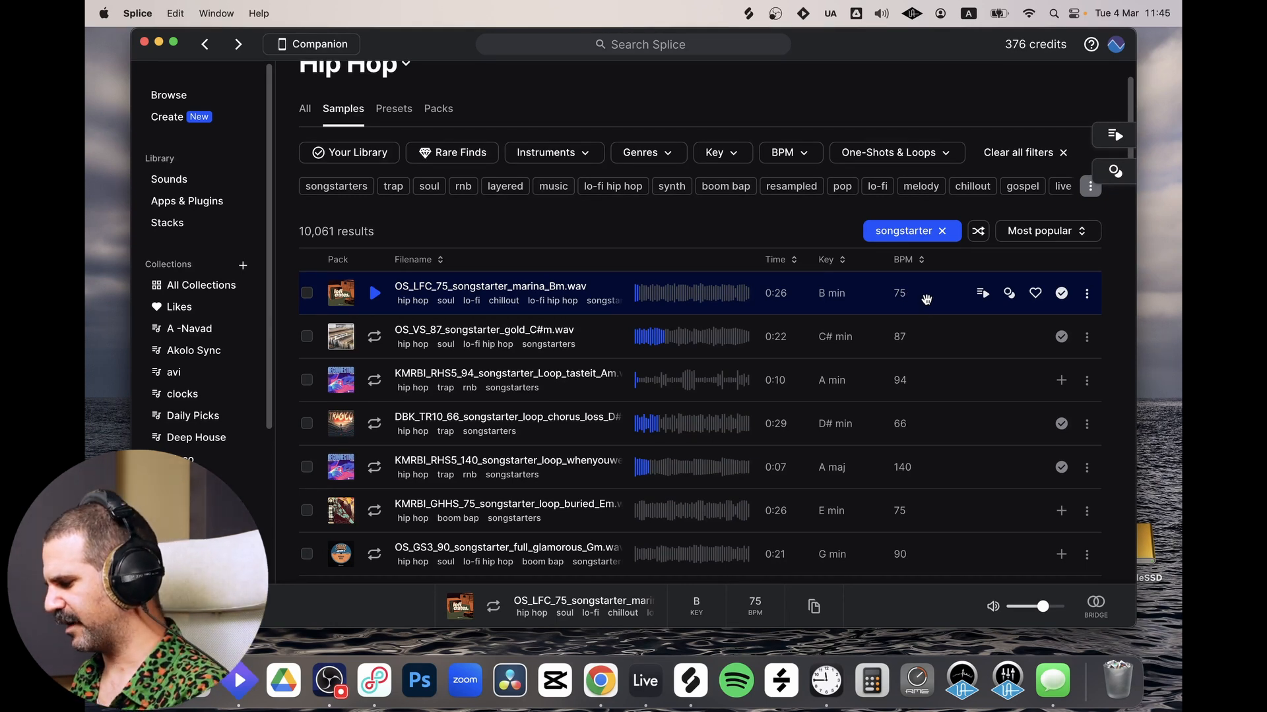
pyautogui.click(814, 608)
pyautogui.click(645, 681)
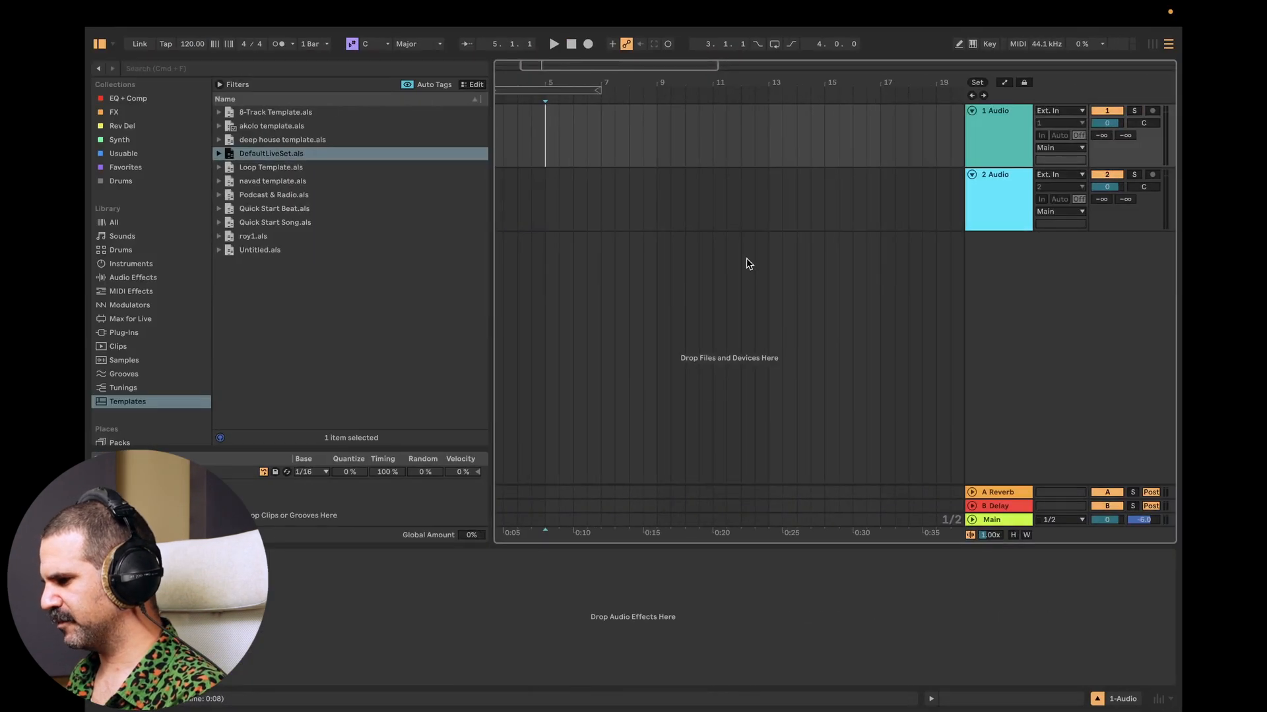
# Step: Undo the deletion of the MIDI tracks and set the project tempo to 75 BPM
pyautogui.press('super+z')
pyautogui.click(202, 46)
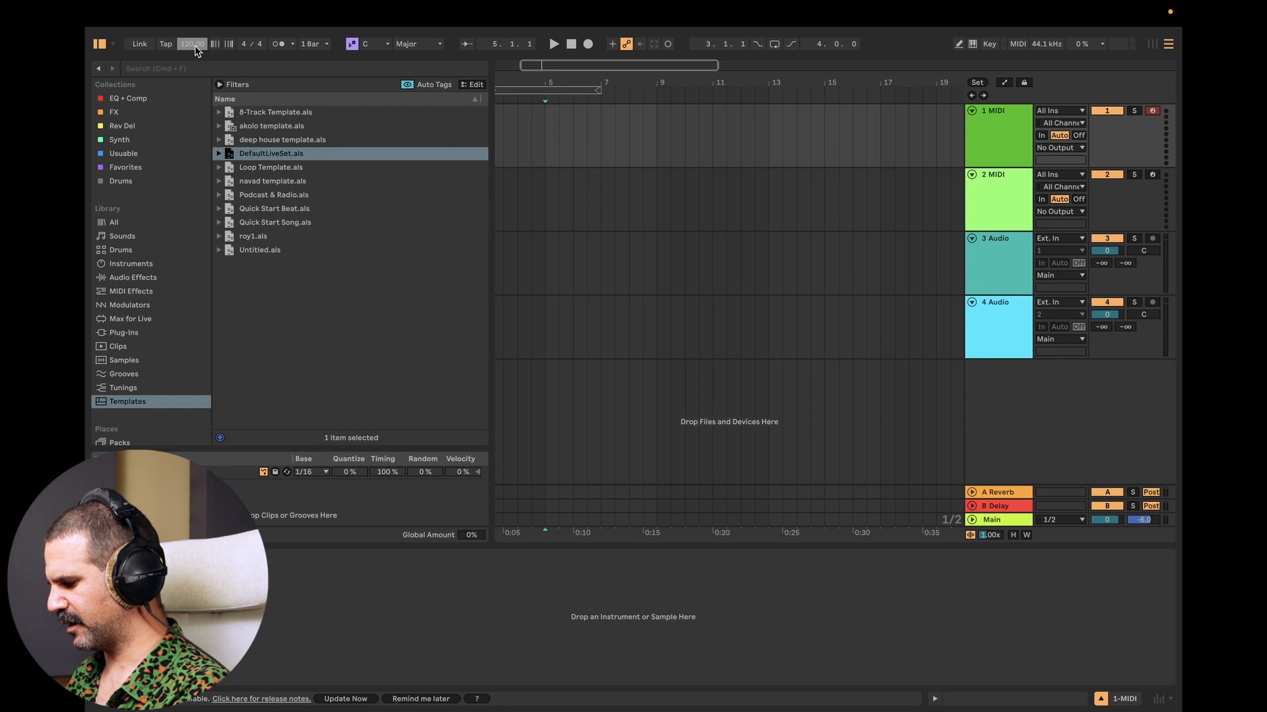
pyautogui.write('75')
pyautogui.press('Return')
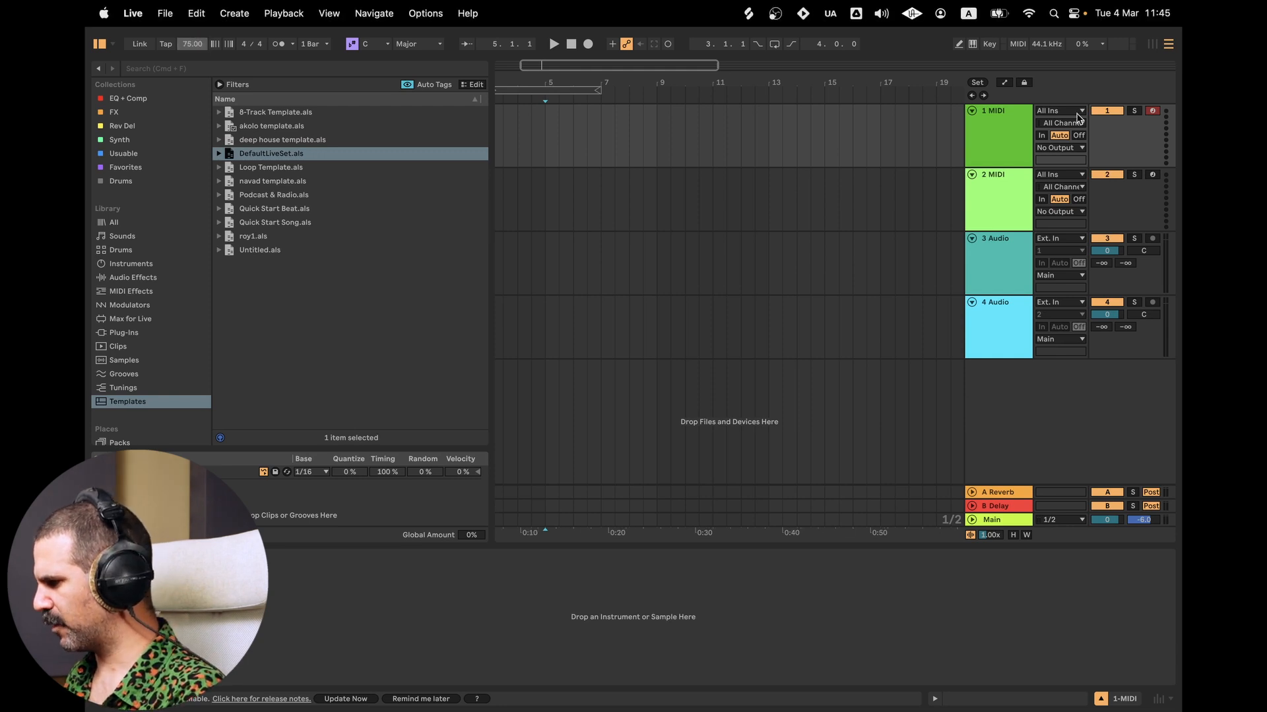
# Step: Delete both MIDI tracks so only the two audio tracks remain
pyautogui.click(989, 137)
pyautogui.press('Delete')
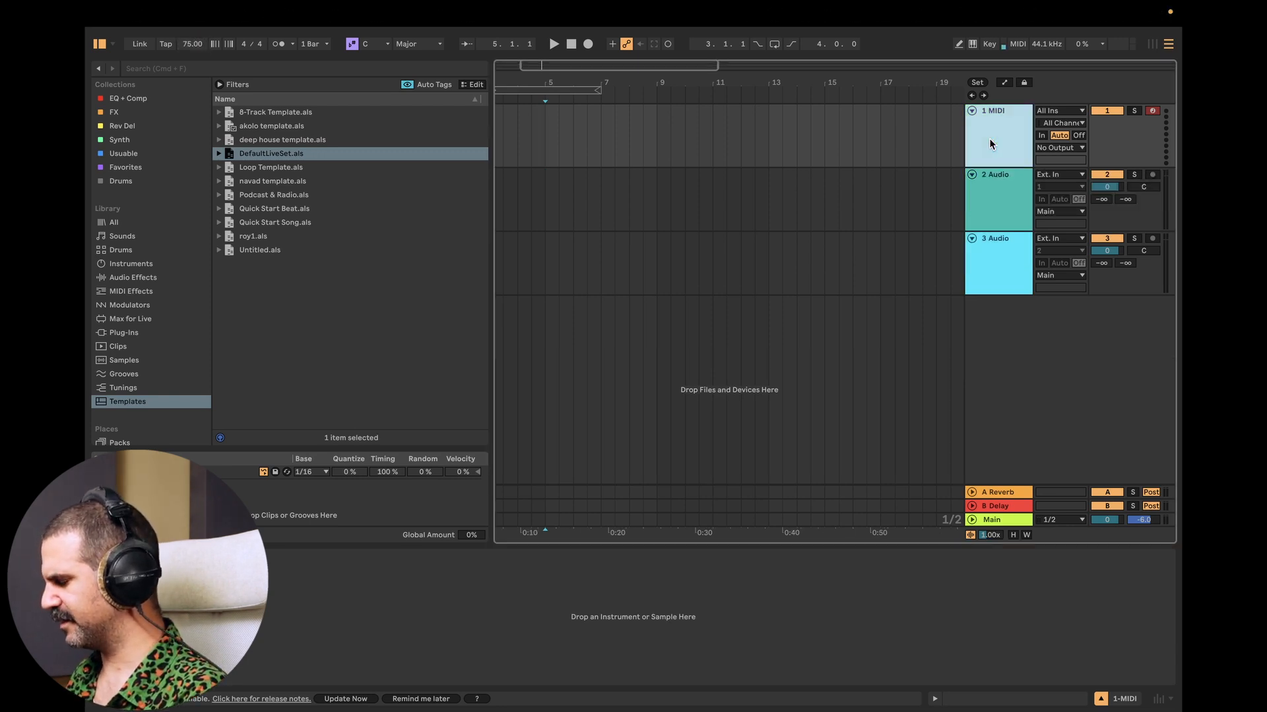
pyautogui.press('Delete')
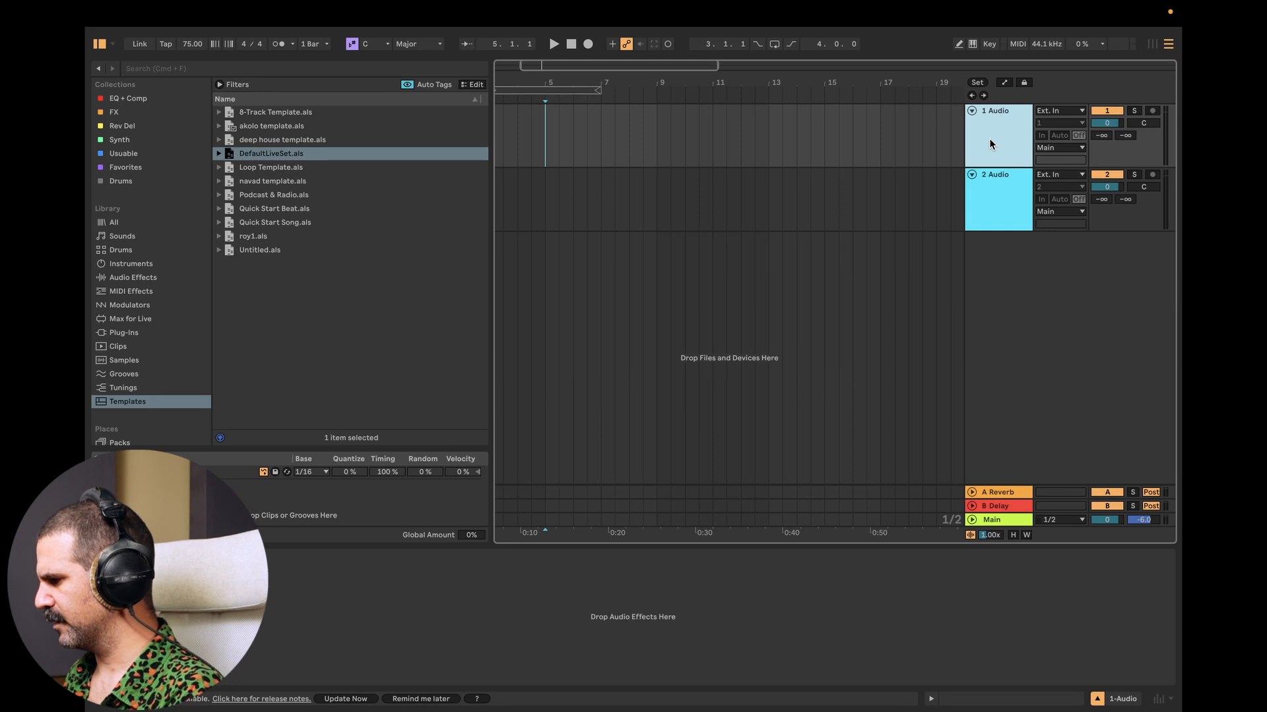
# Step: Paste the copied songstarter sample onto the first audio track at bar 5 and play it back
pyautogui.click(581, 141)
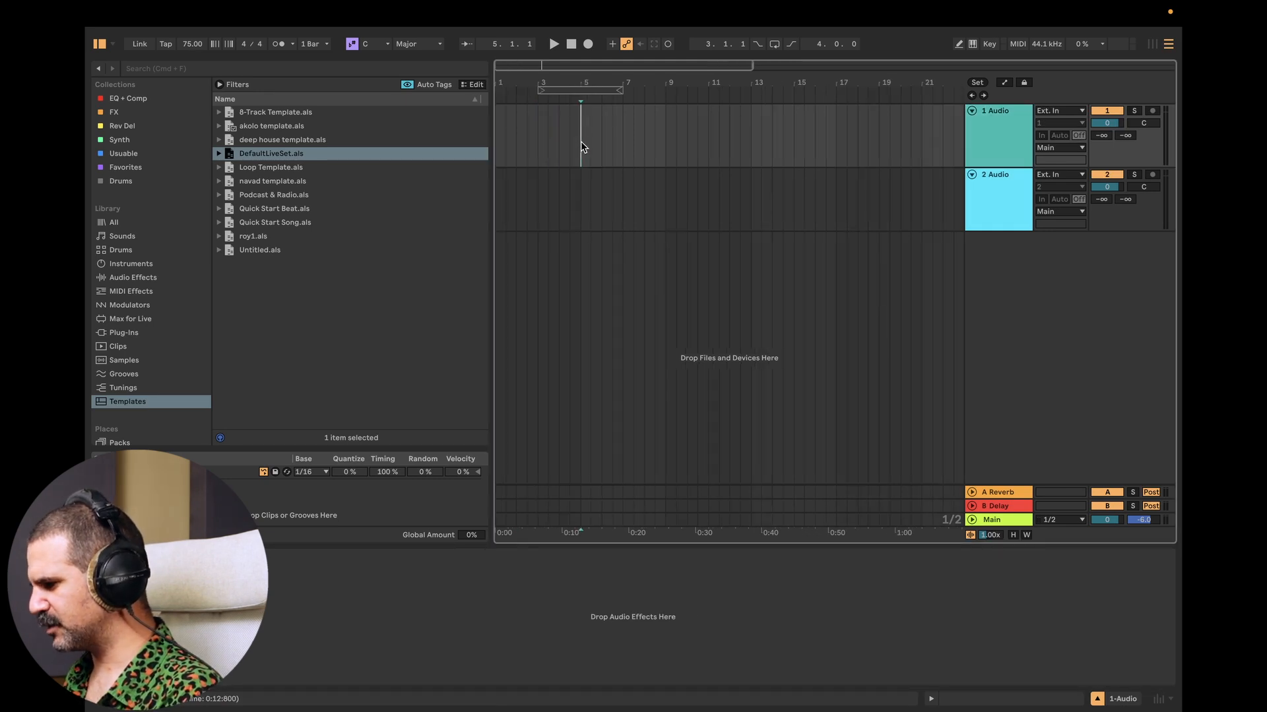
pyautogui.click(581, 137)
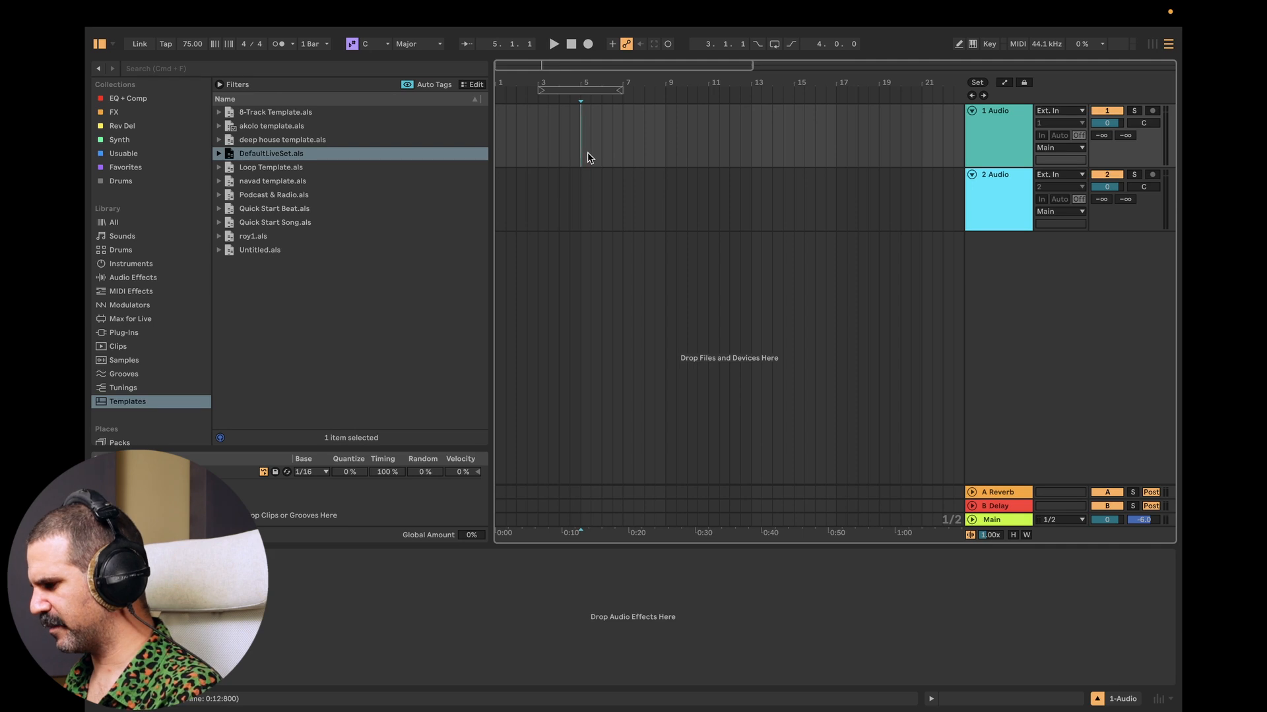
pyautogui.press('super+v')
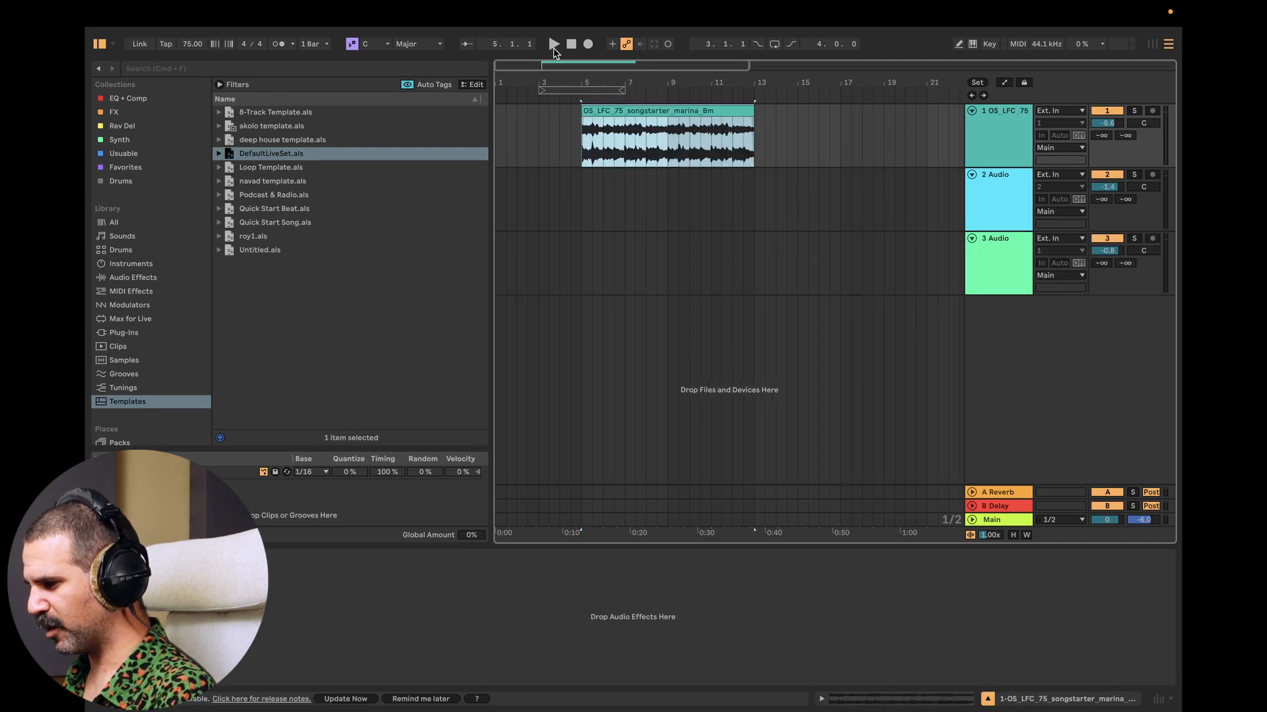
pyautogui.click(554, 43)
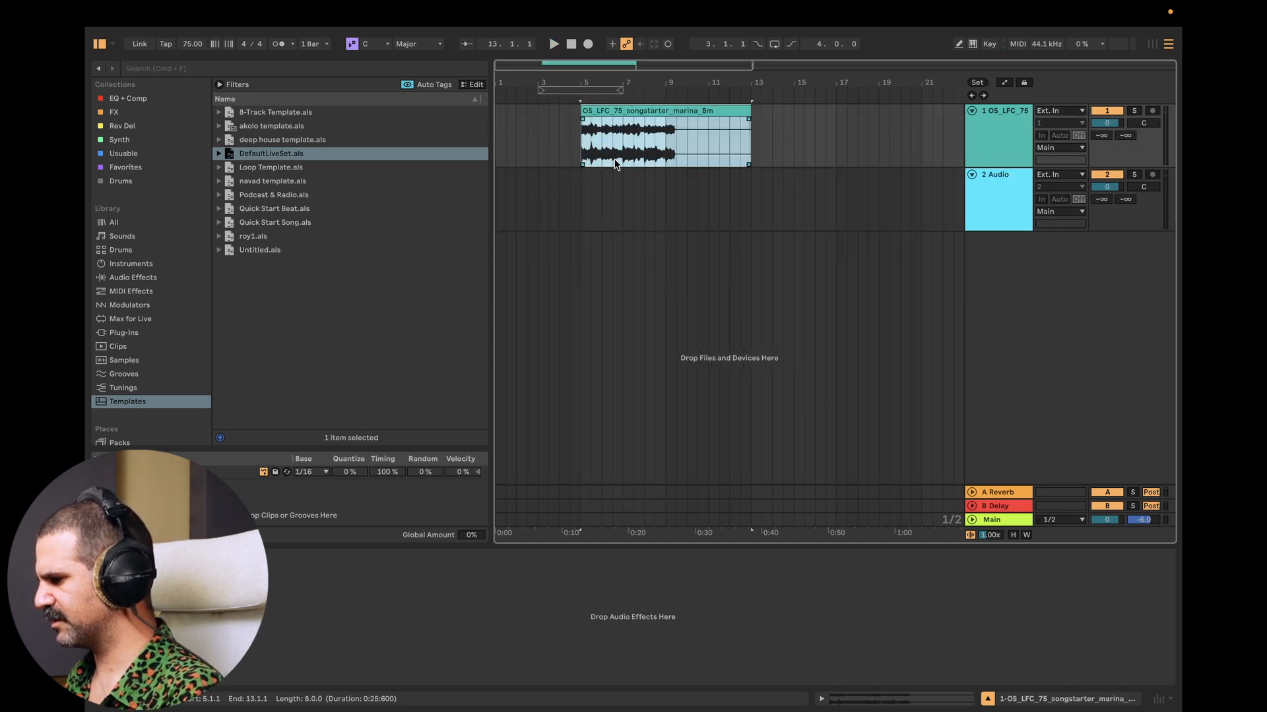
pyautogui.press('space')
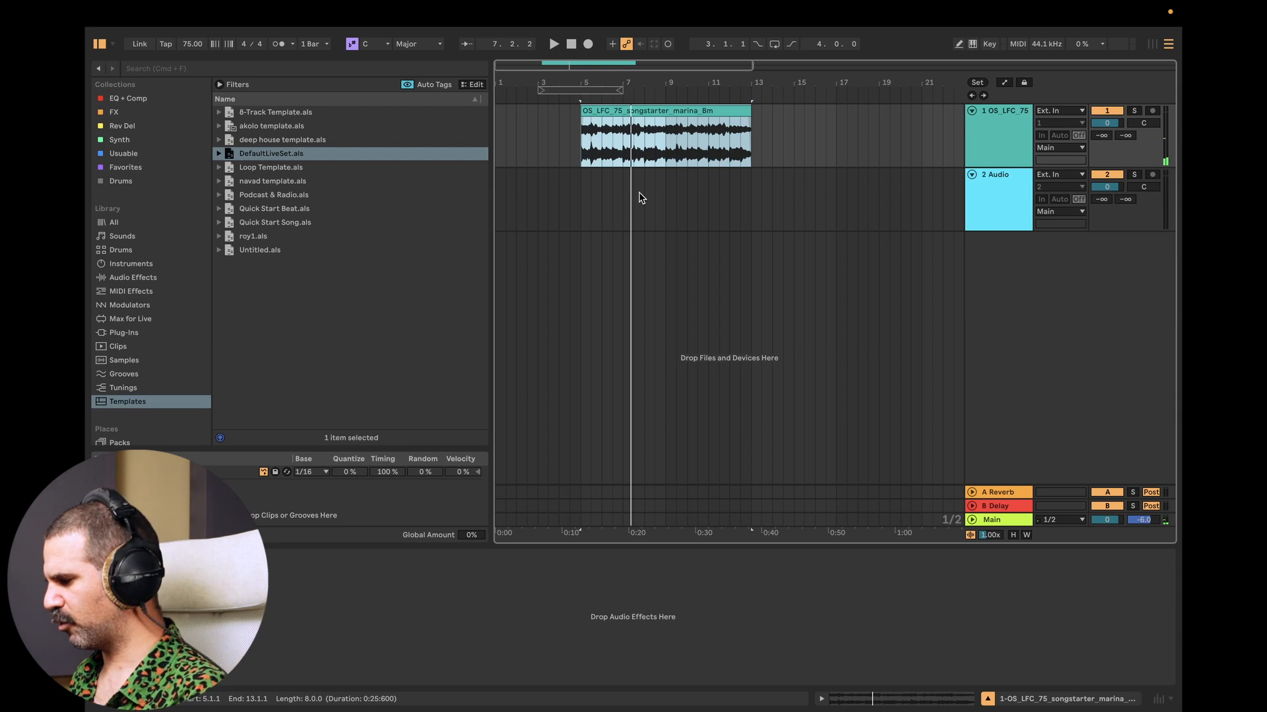
# Step: Switch to Splice and replace the filename search term with "drums" for the hip hop samples
pyautogui.press('super+Tab')
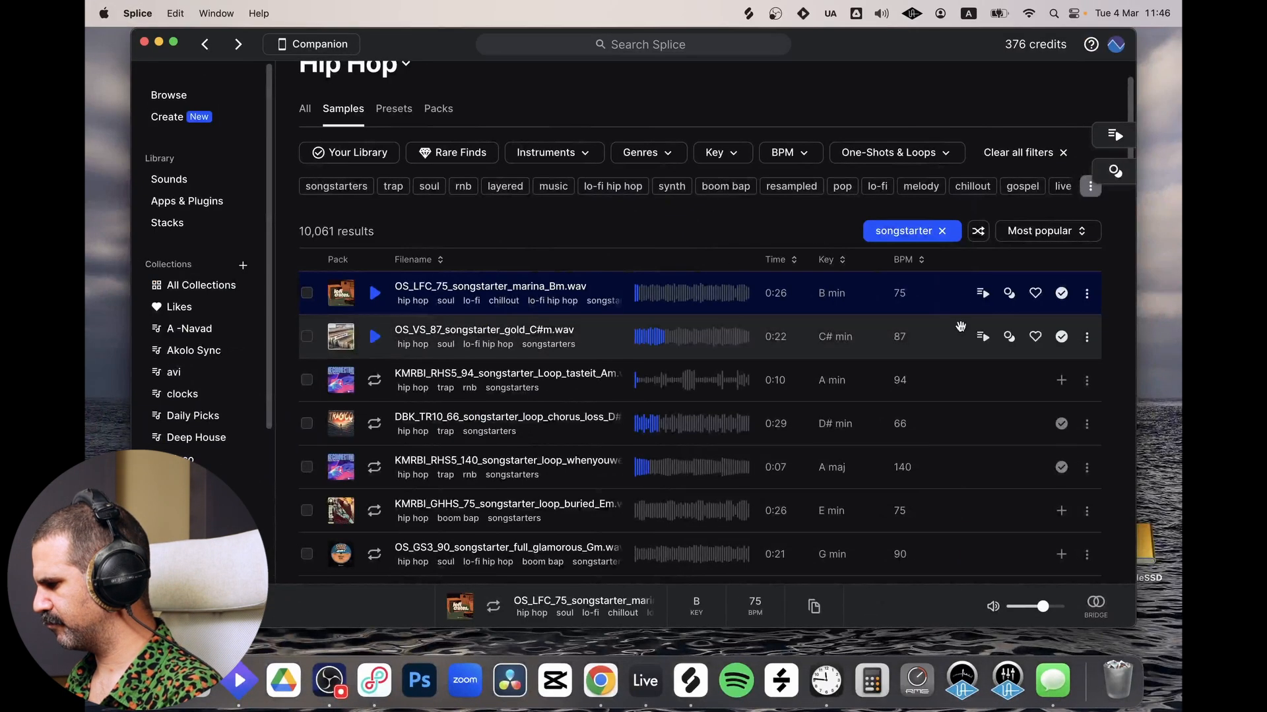
pyautogui.click(916, 233)
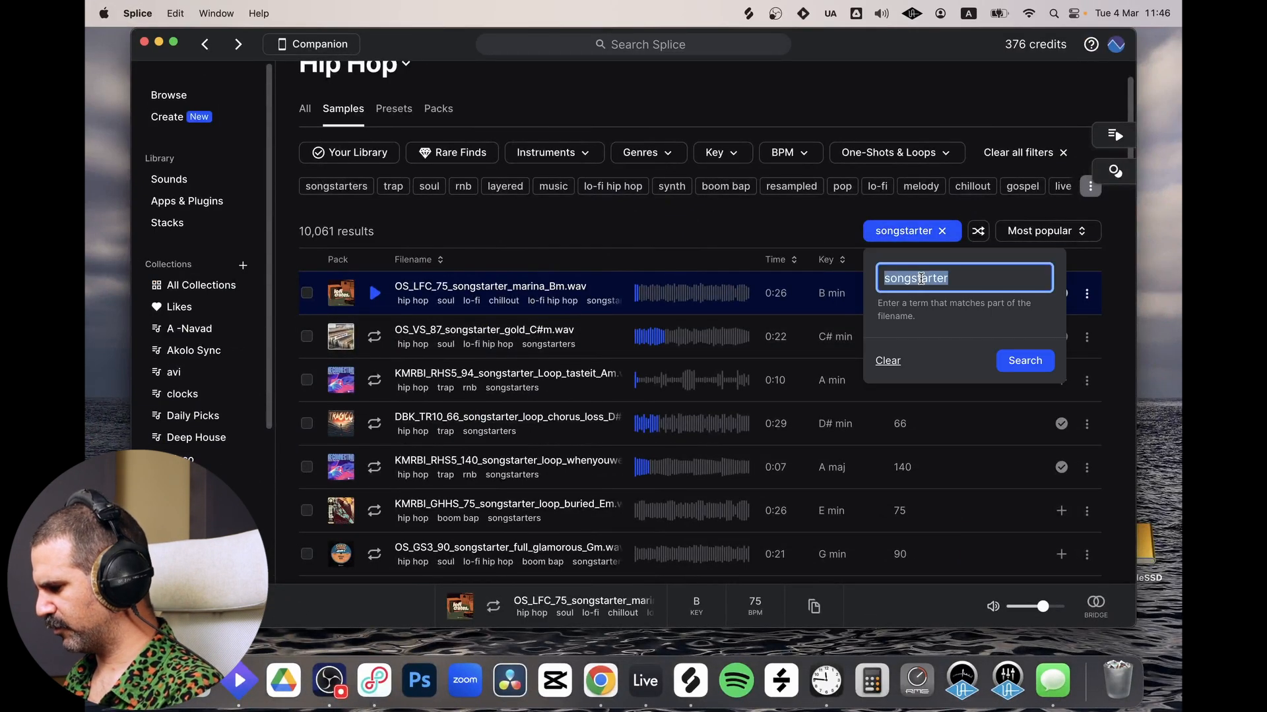
pyautogui.write('drums')
pyautogui.press('Return')
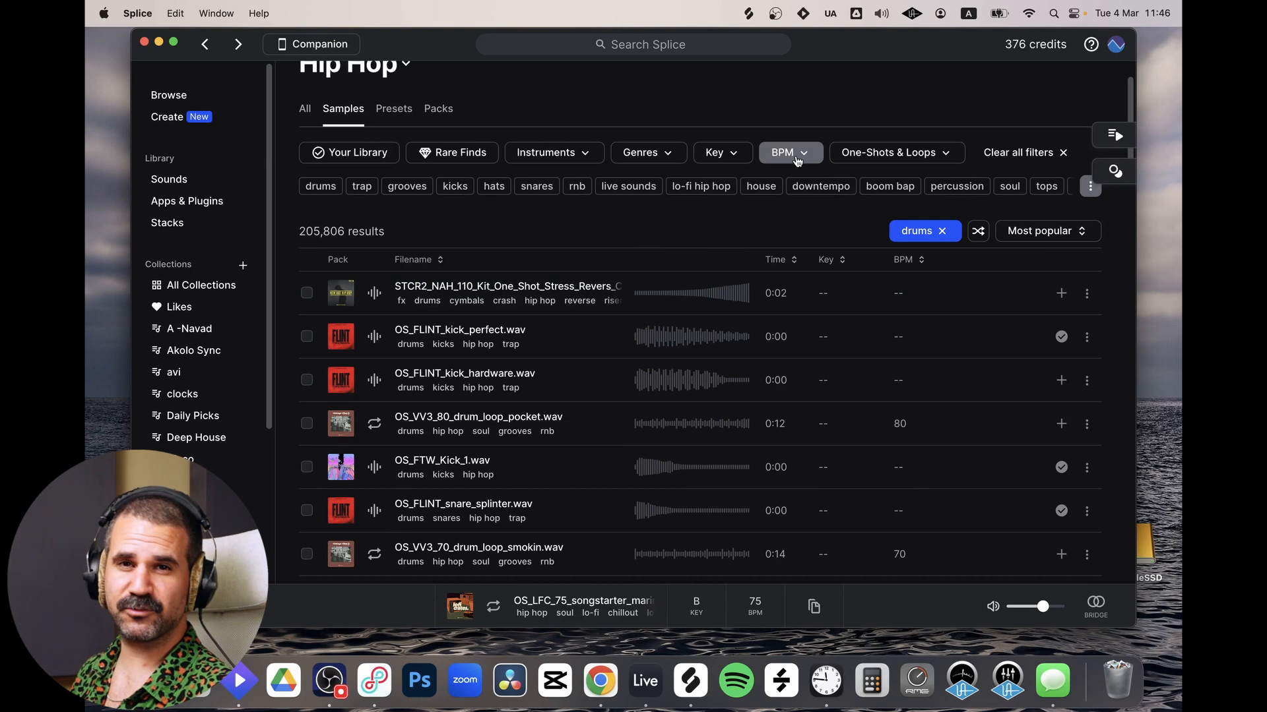
# Step: Filter the drum samples to a tempo range of 70 to 80 BPM
pyautogui.click(795, 156)
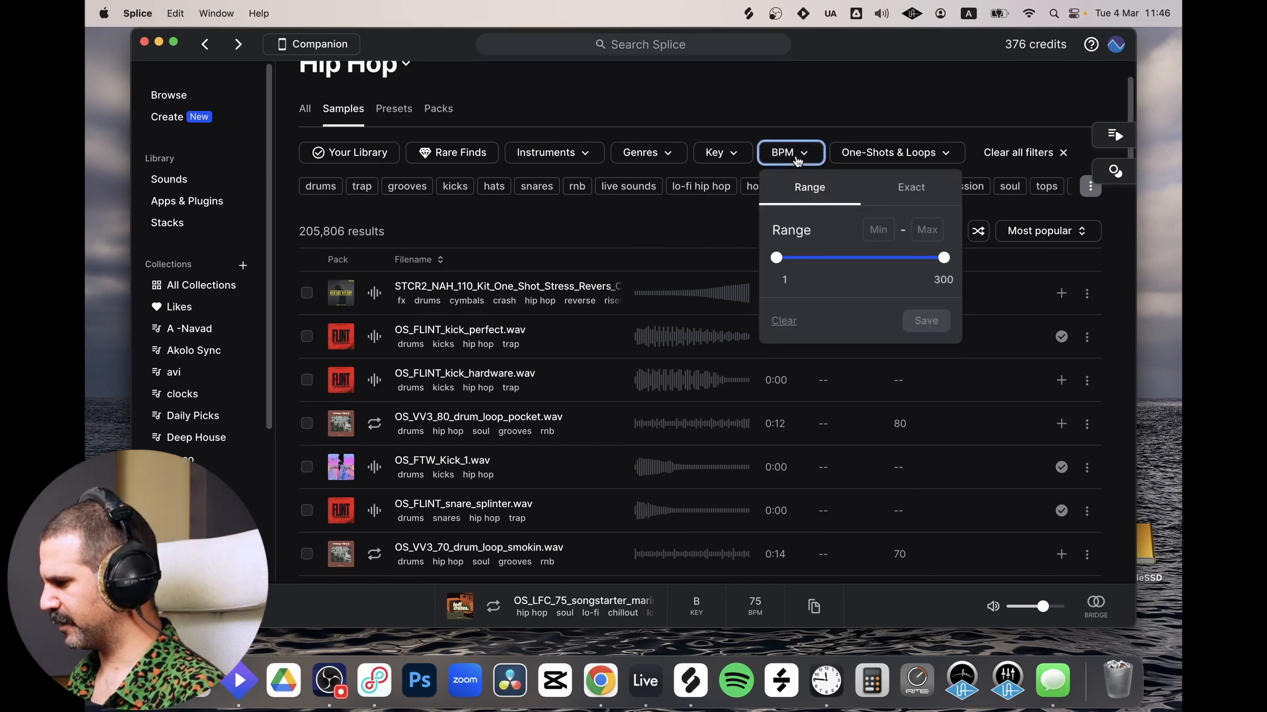
pyautogui.click(796, 159)
pyautogui.click(794, 158)
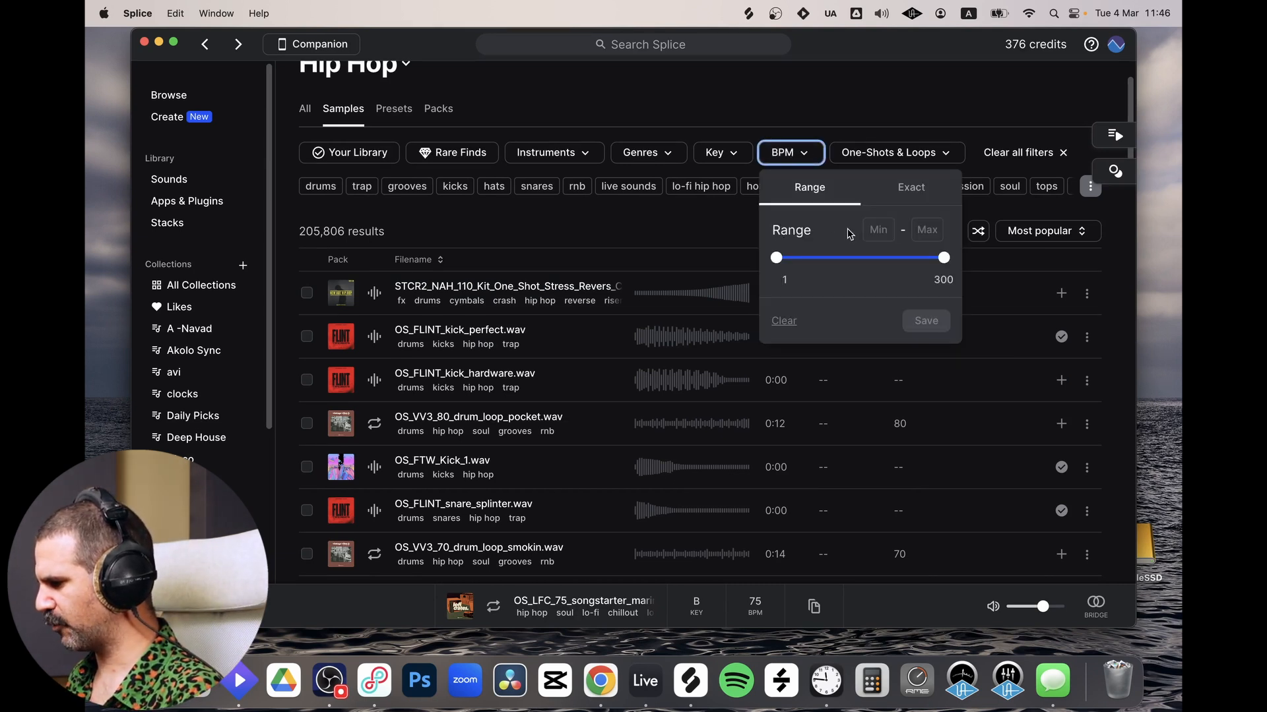
pyautogui.click(880, 229)
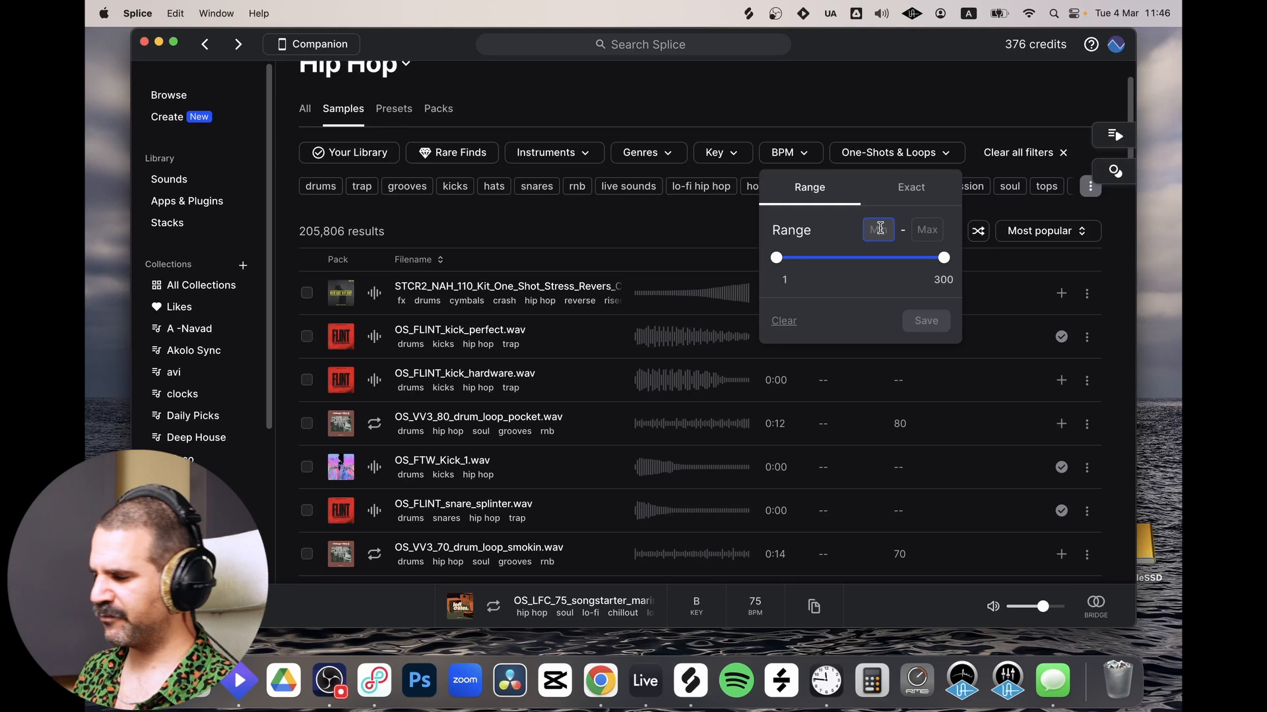
pyautogui.write('70')
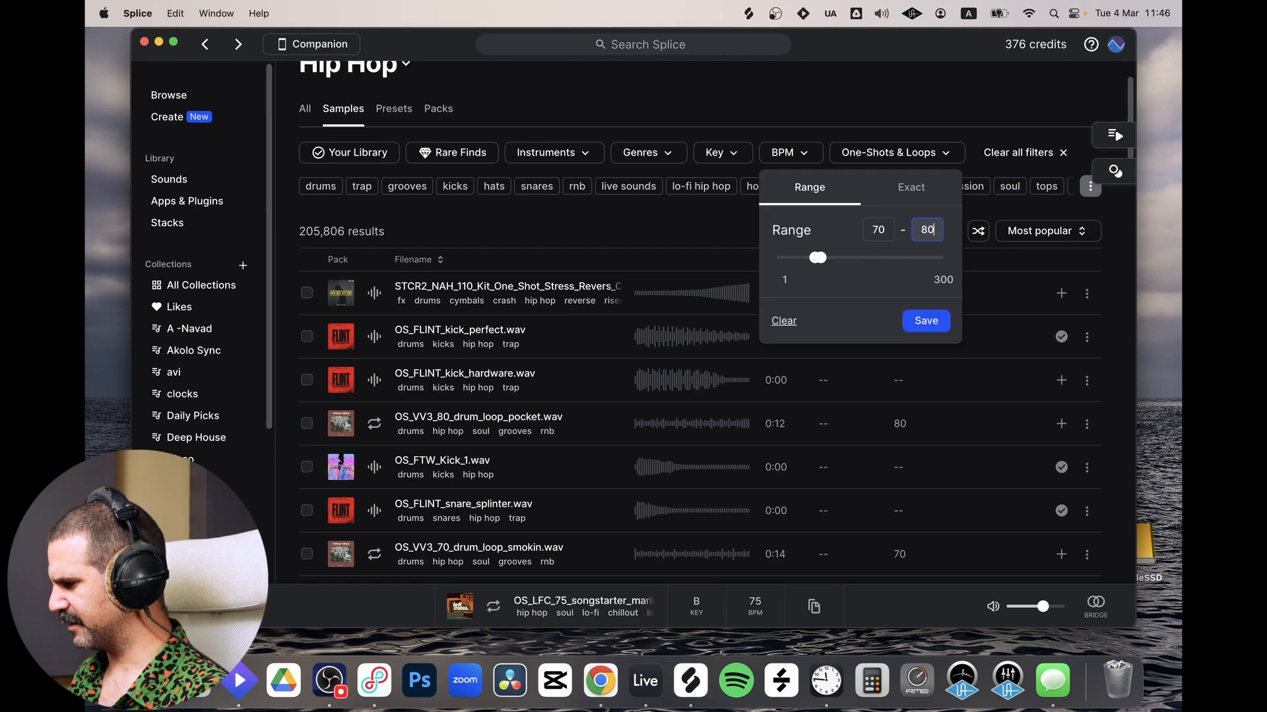
pyautogui.click(927, 322)
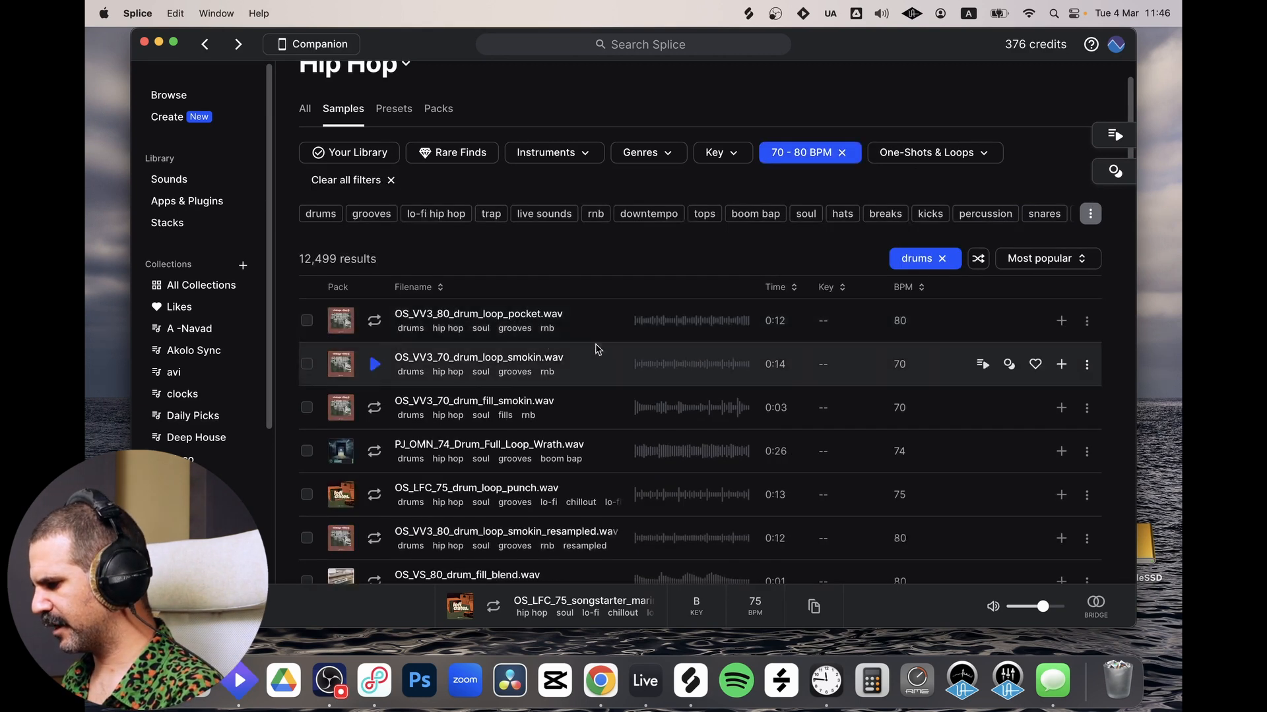
# Step: Preview the first three drum samples in the filtered results
pyautogui.click(374, 326)
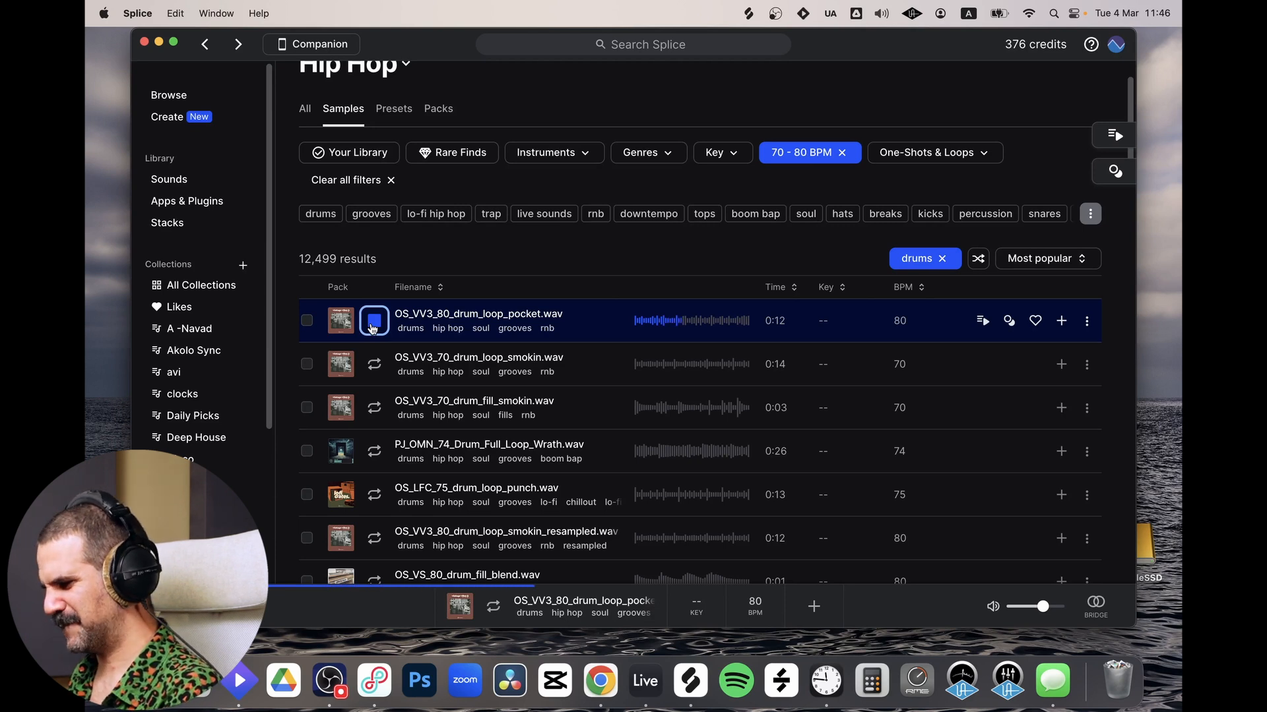
pyautogui.press('Down')
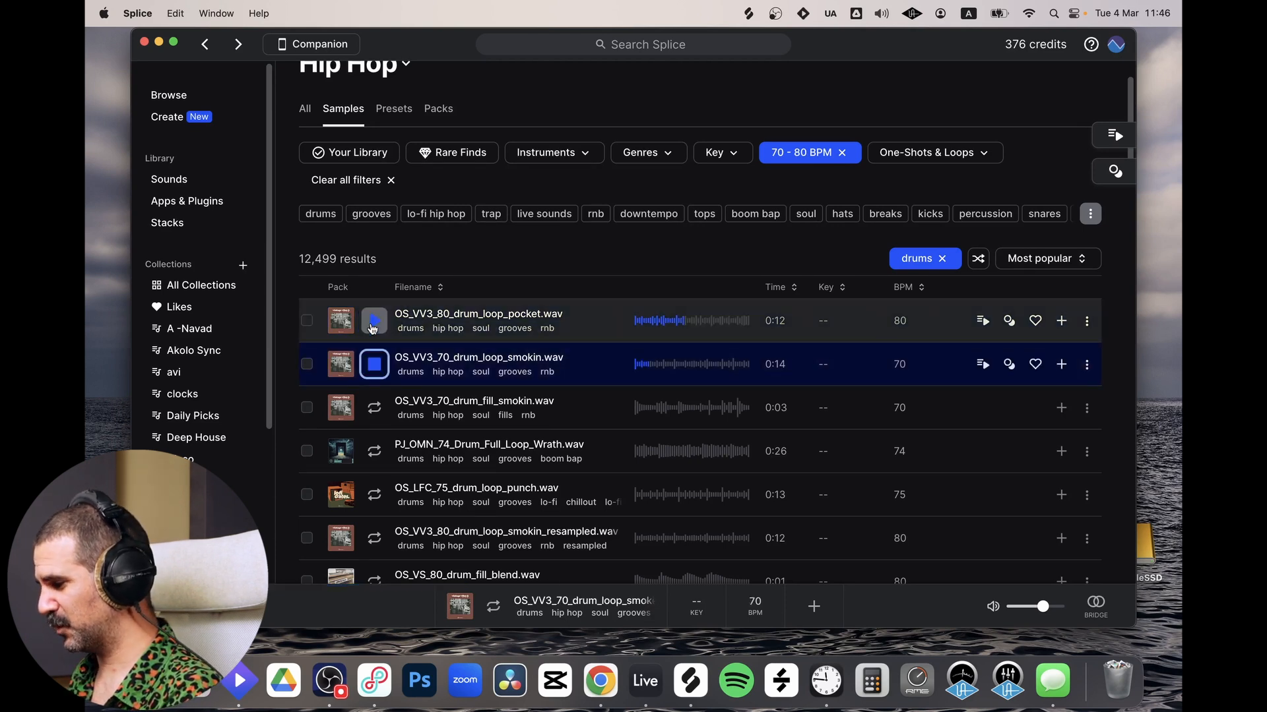
pyautogui.press('Down')
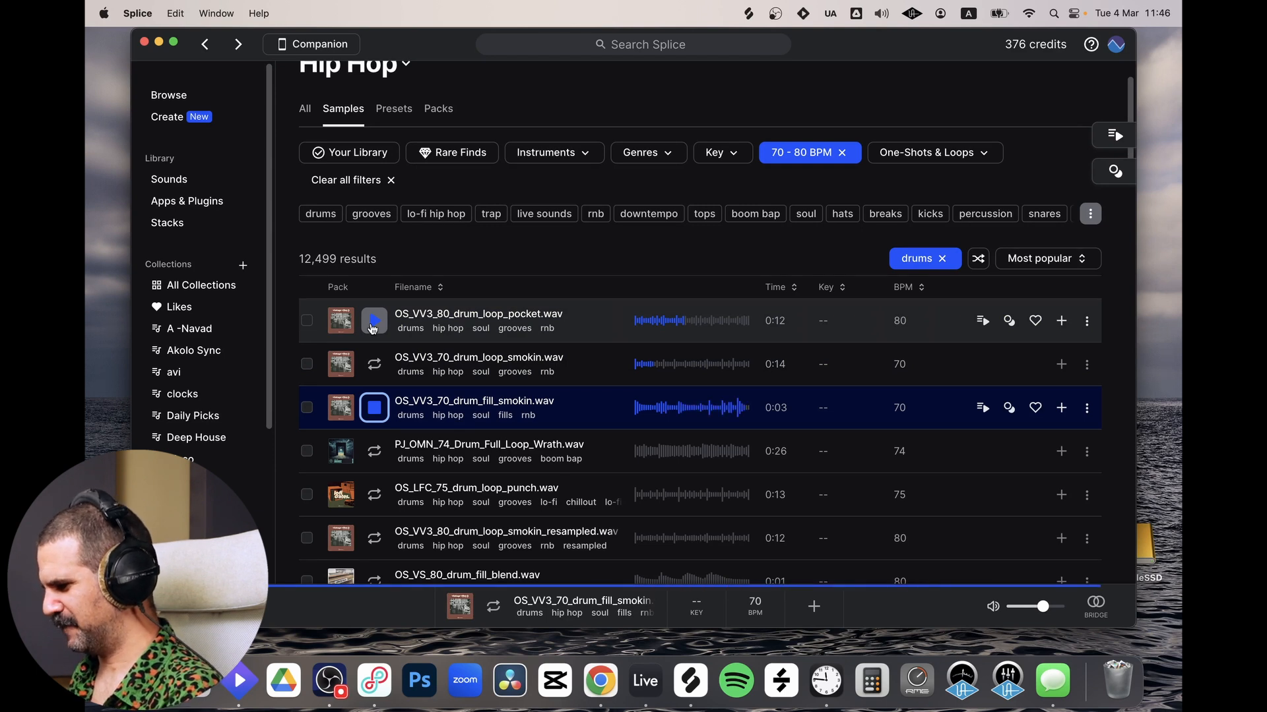
# Step: Preview the FL_ATH_Speed_Drum_Loop_Full_York_150.wav drum loop in the library sounds
pyautogui.click(375, 377)
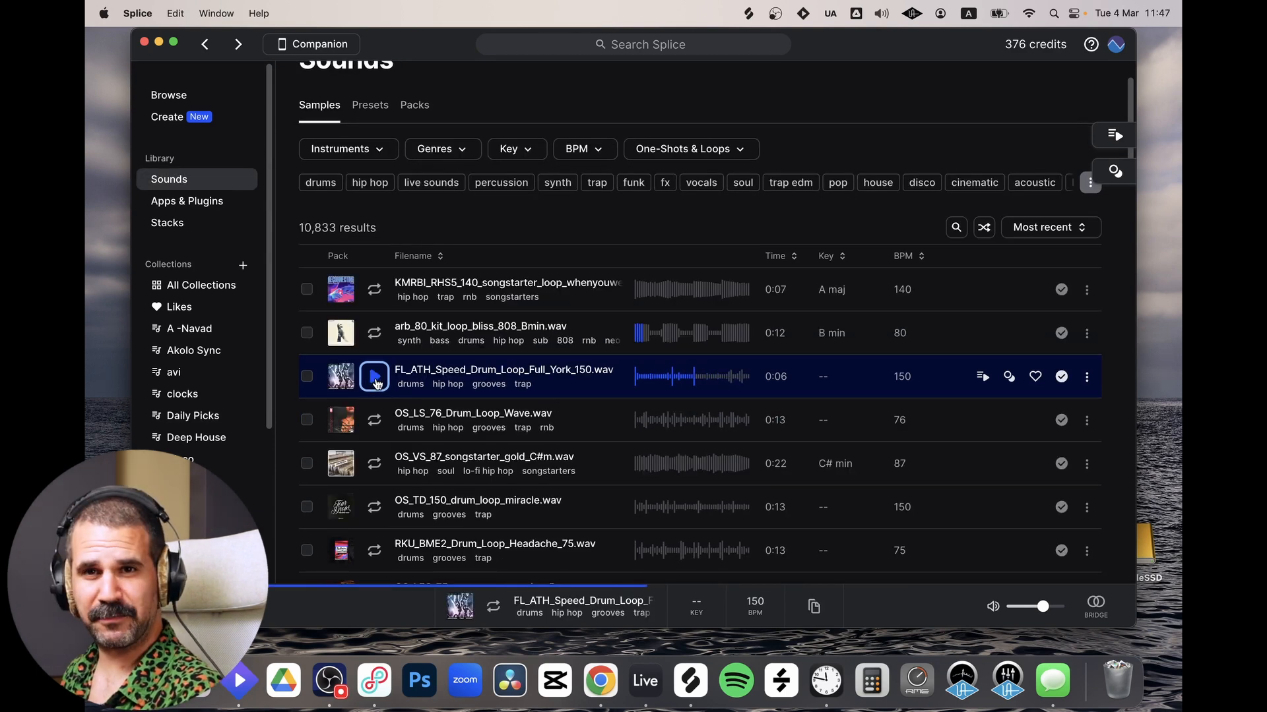
pyautogui.click(376, 380)
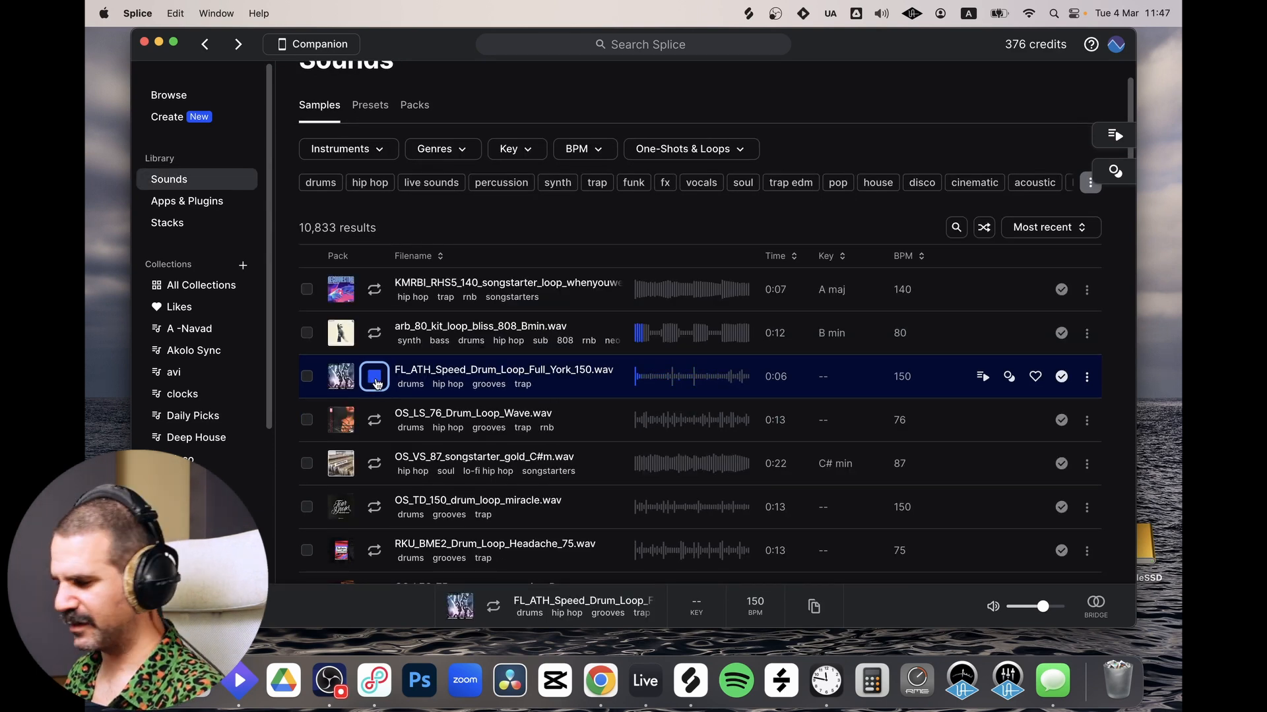
pyautogui.click(376, 384)
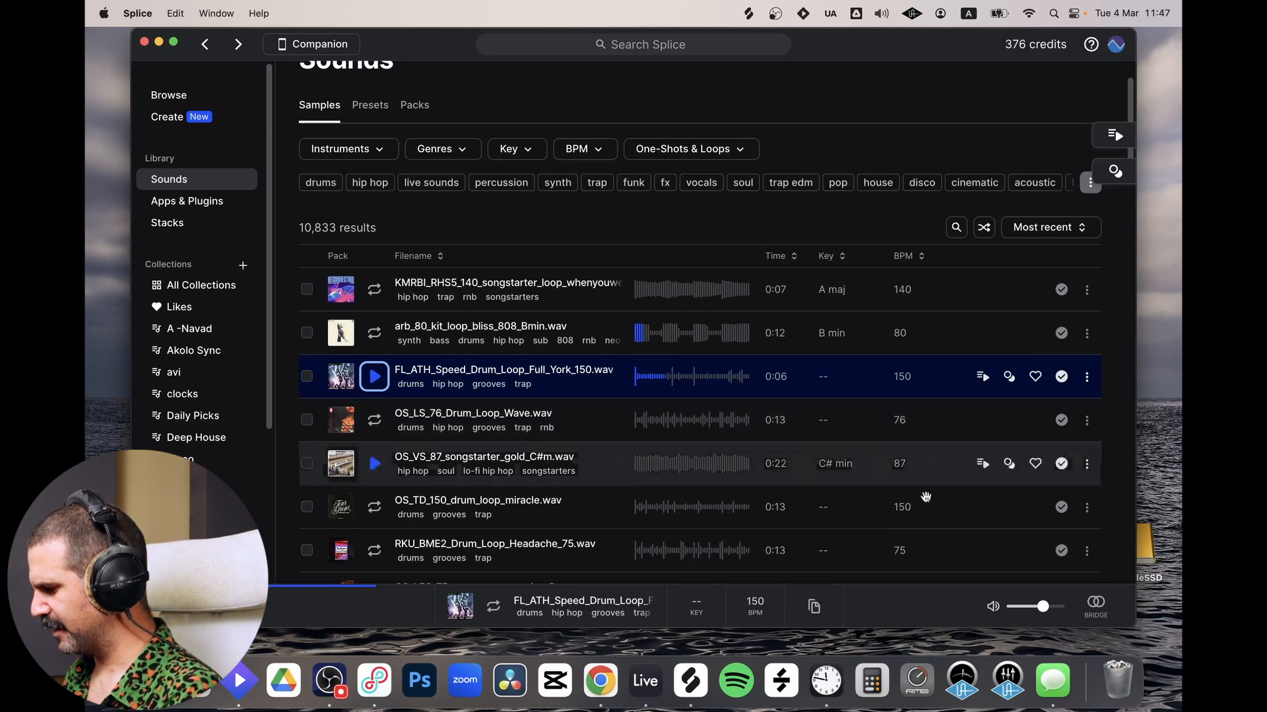
# Step: Copy the FL_ATH_Speed_Drum_Loop_Full_York_150.wav sample, switch to Ableton Live and paste it onto the second audio track at bar 5
pyautogui.click(815, 608)
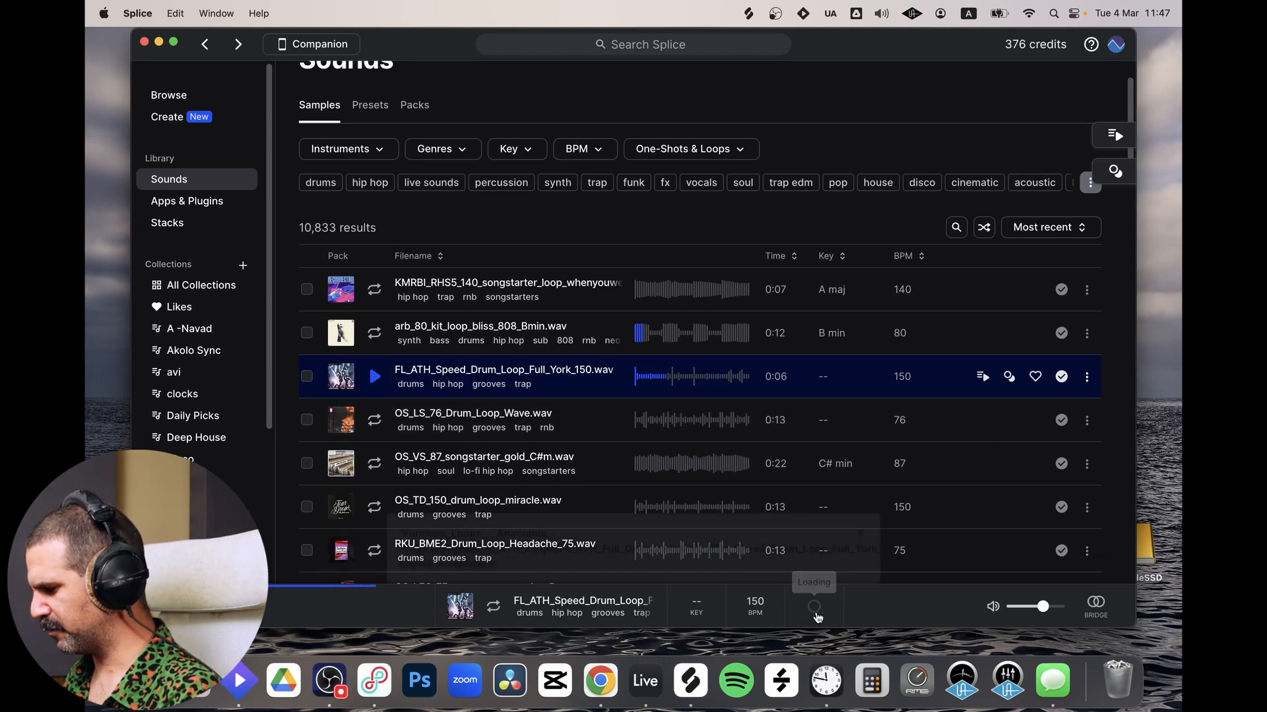
pyautogui.click(654, 689)
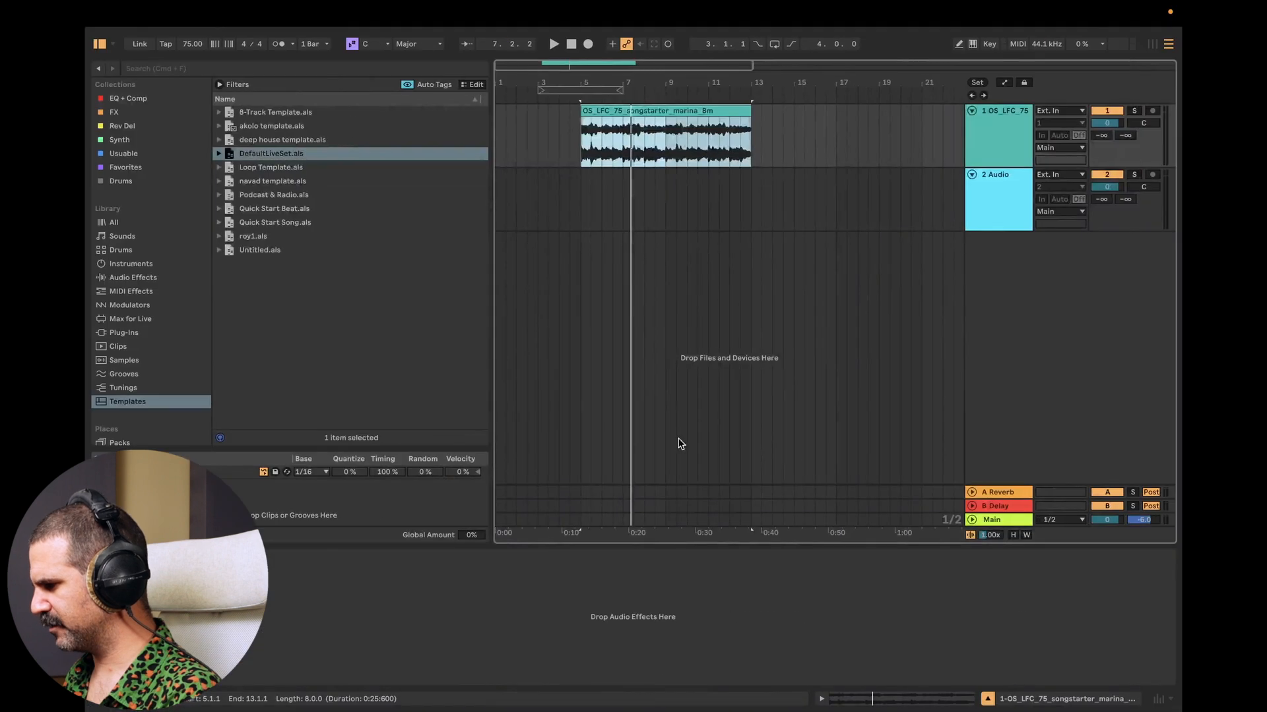
pyautogui.click(583, 218)
pyautogui.press('super+v')
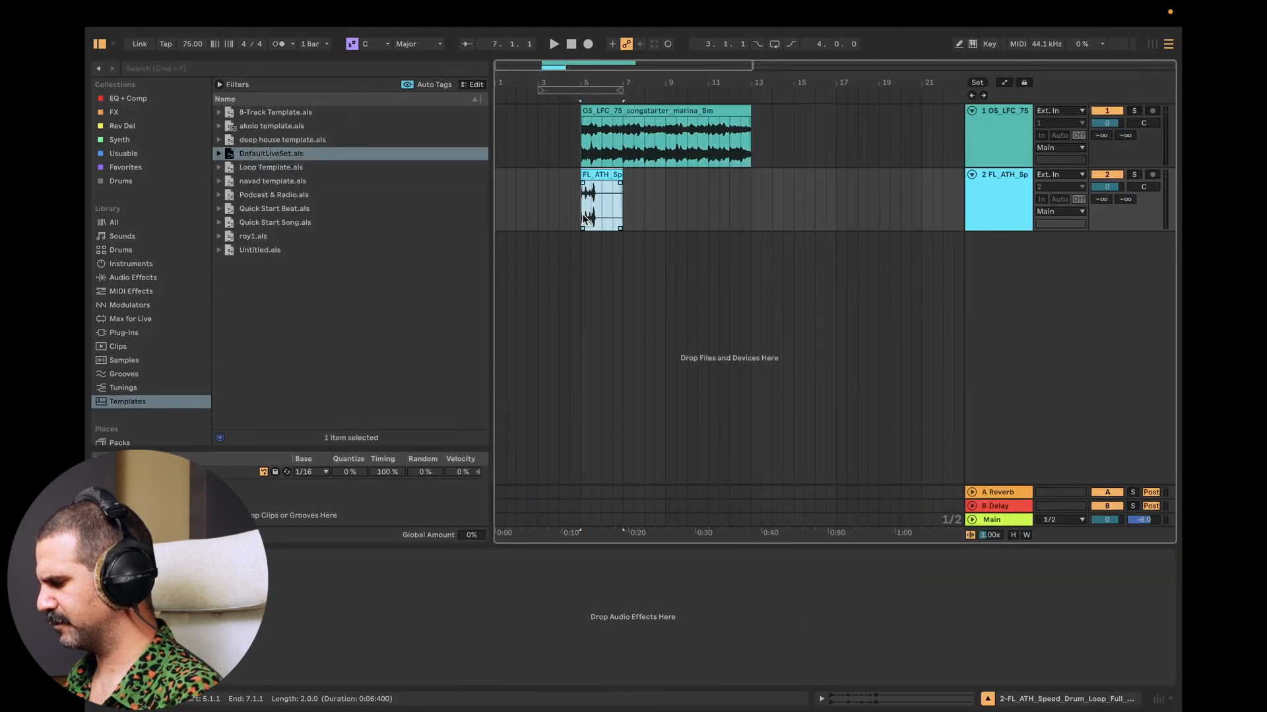
# Step: Play the drum loop together with the songstarter from bar 5, and stop once the drum clip ends
pyautogui.press('space')
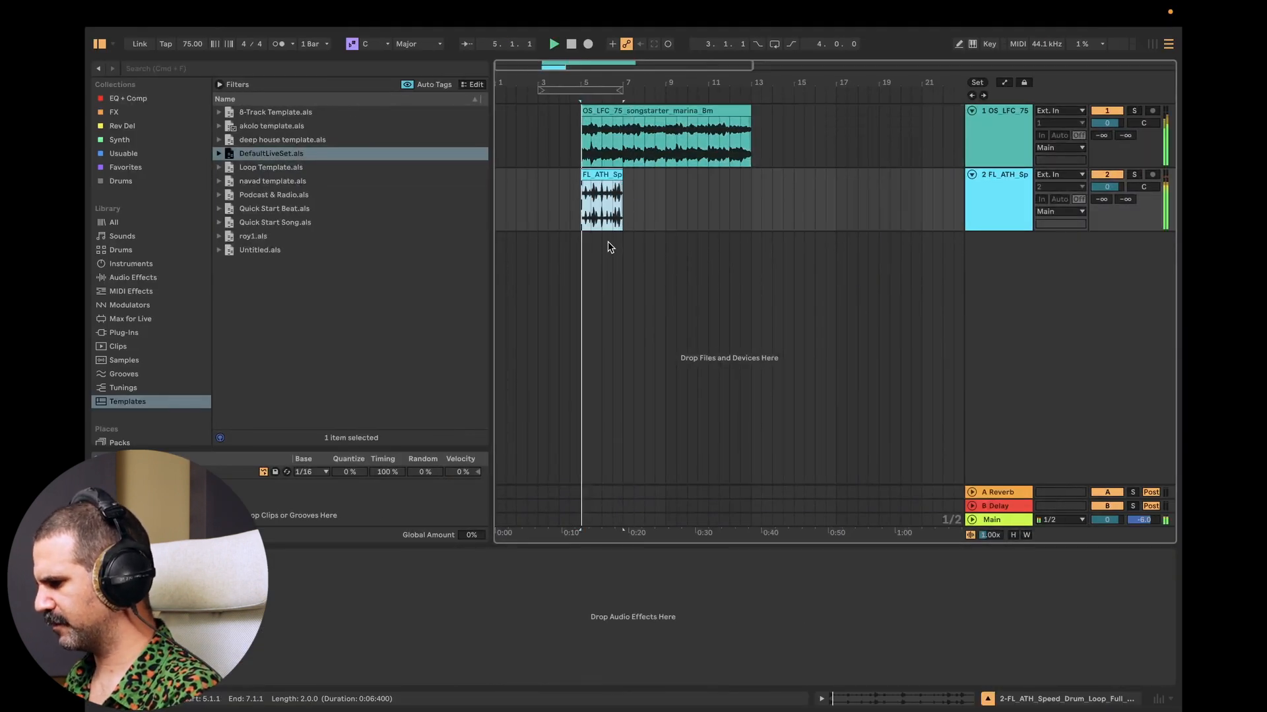
pyautogui.scroll(5, 606, 250)
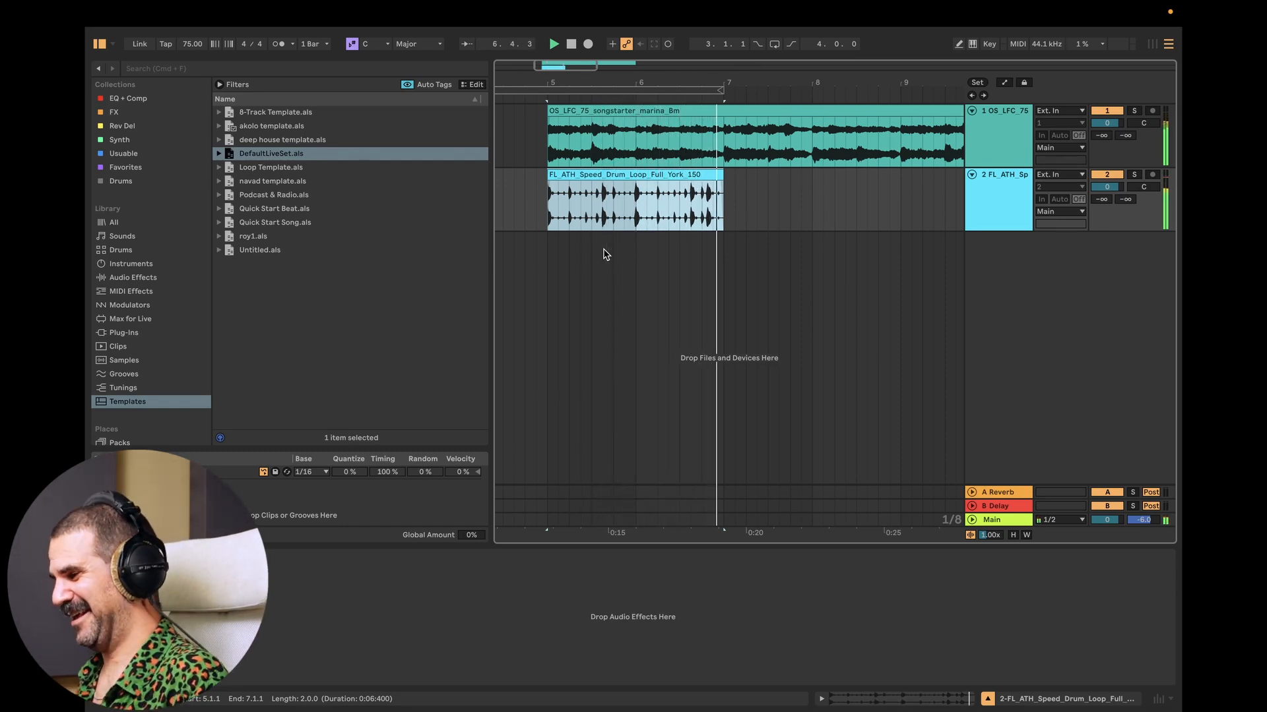
pyautogui.press('space')
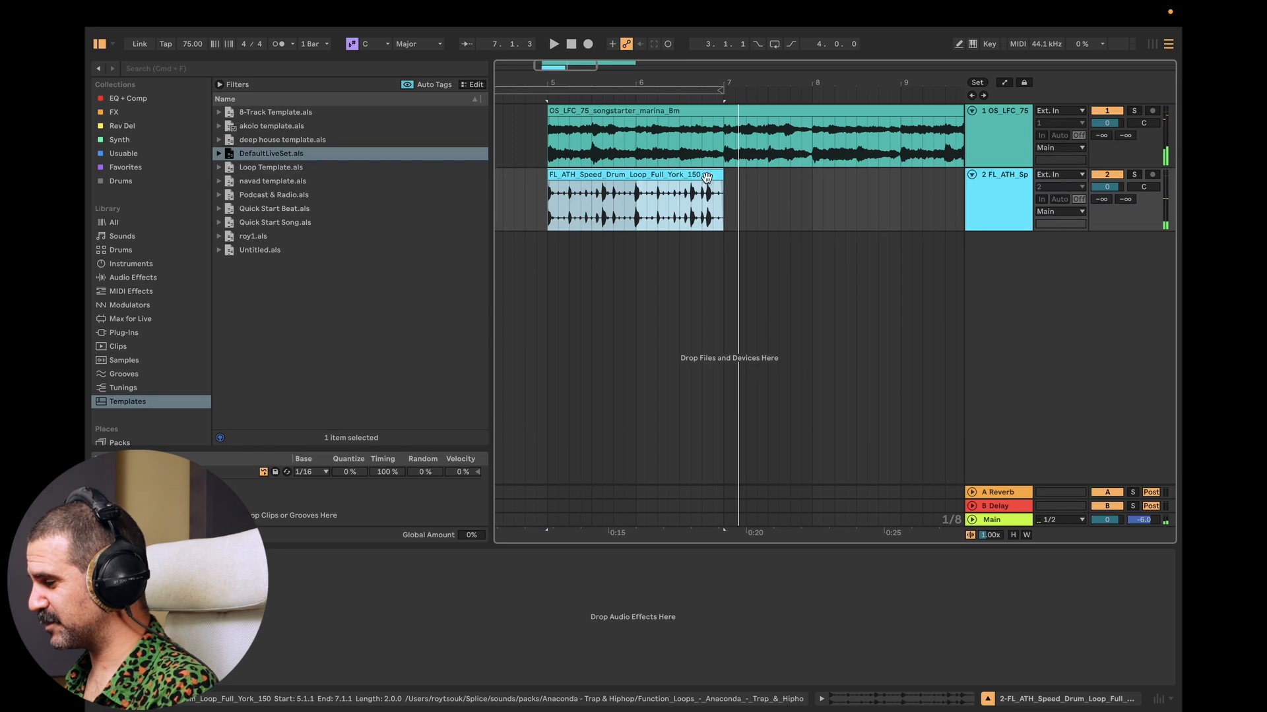
# Step: Duplicate the drum loop clip three times in a row so the drums run to bar 13 under the songstarter
pyautogui.scroll(-3, 741, 181)
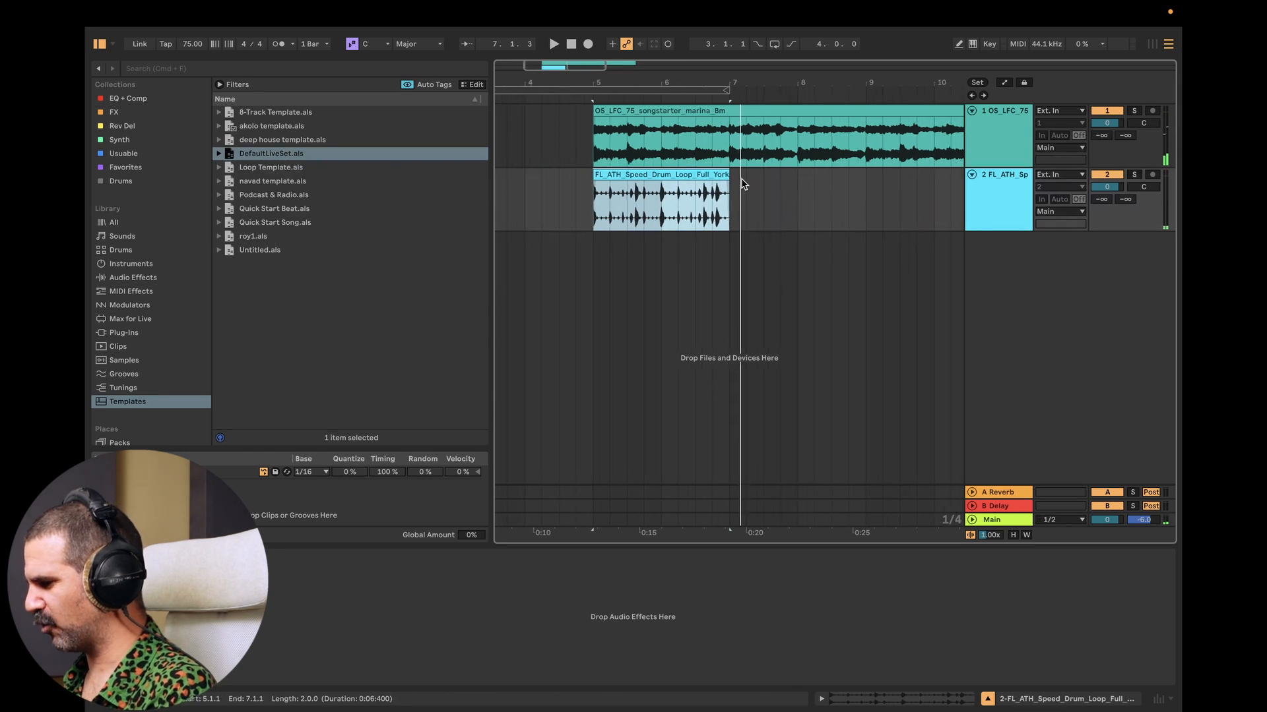
pyautogui.click(679, 174)
pyautogui.press('super+d')
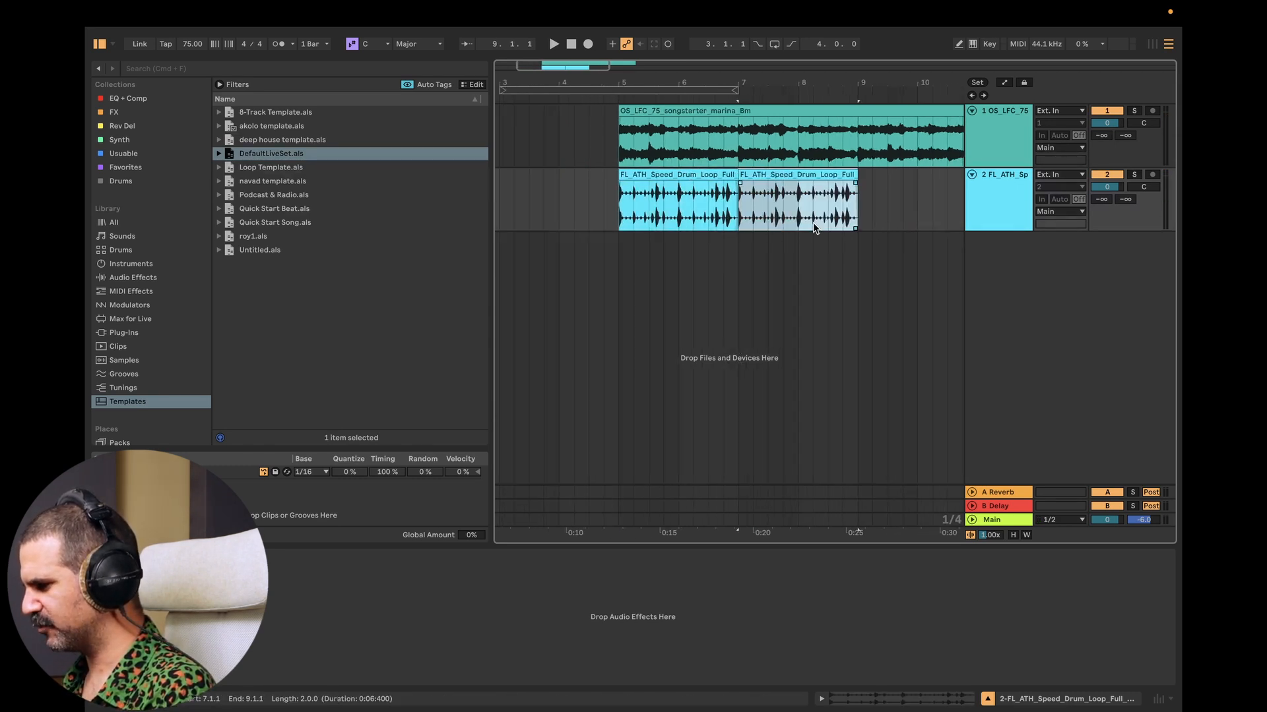
pyautogui.press('super+d')
pyautogui.press('super+d')
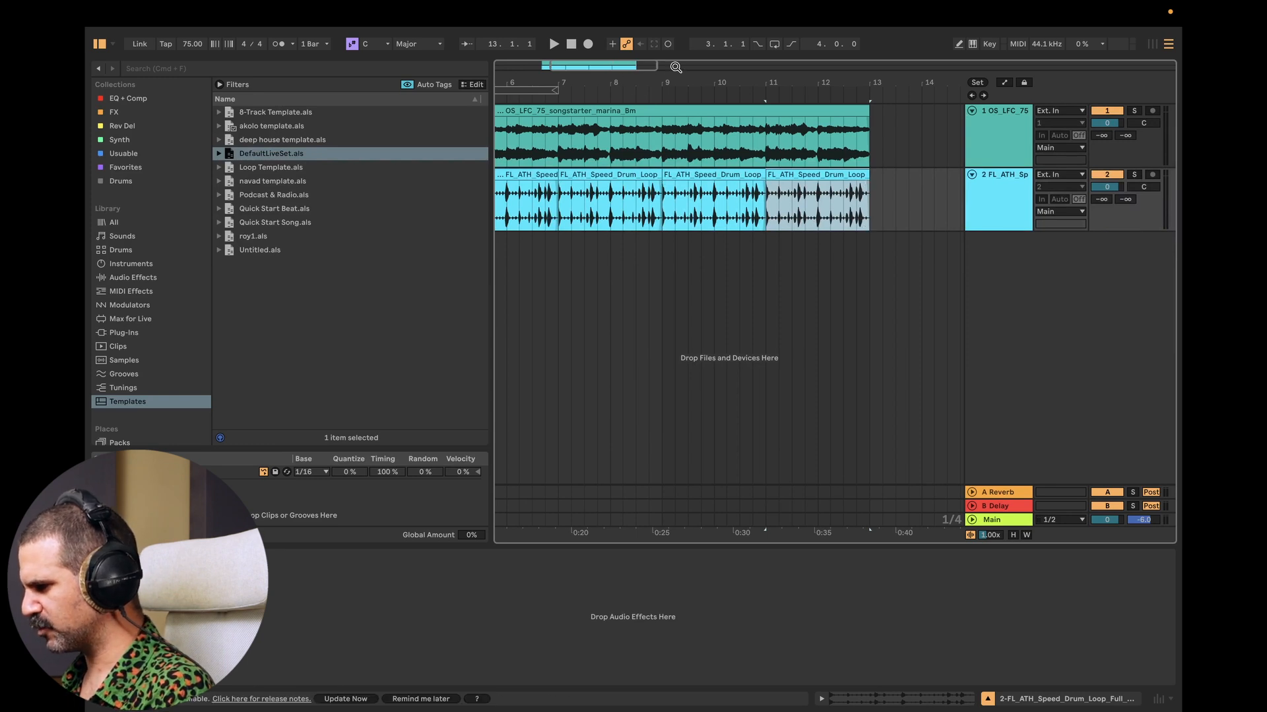
# Step: Select the songstarter clip and play the arrangement from bar 5 with the repeated drum loops
pyautogui.moveTo(676, 67); pyautogui.dragTo(597, 74)
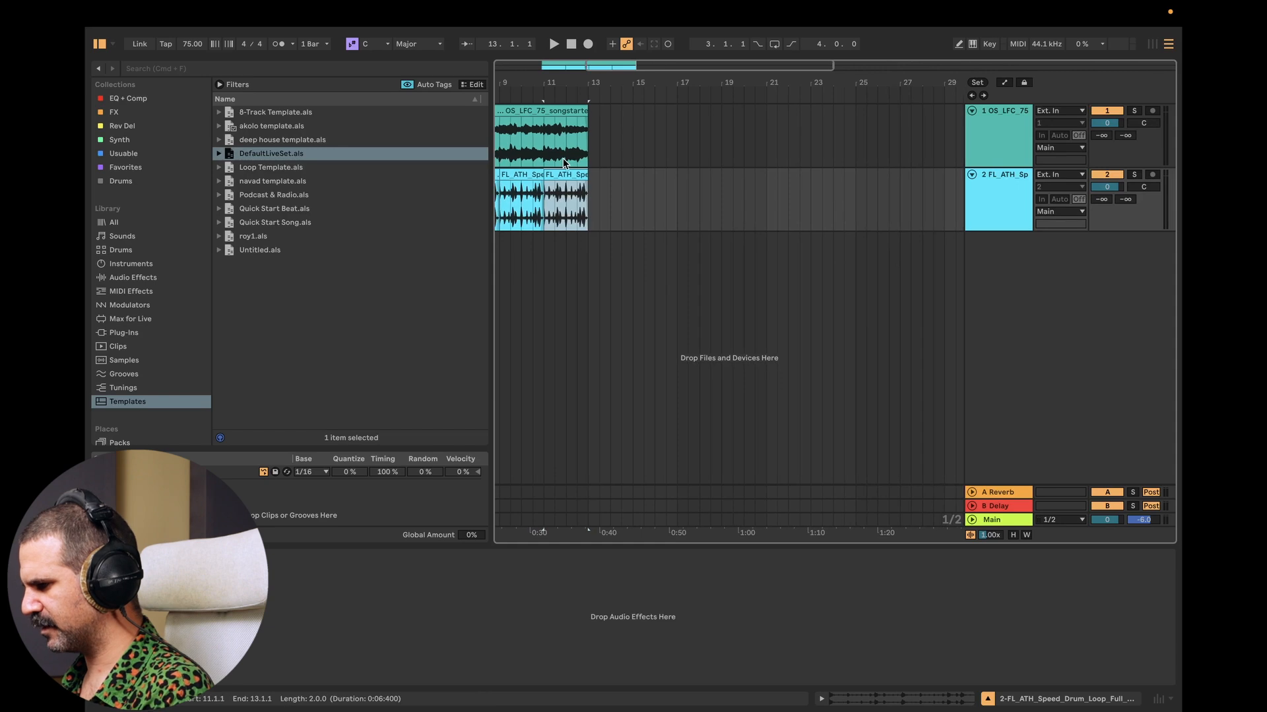
pyautogui.hscroll(3, 543, 119)
pyautogui.hscroll(-10, 541, 120)
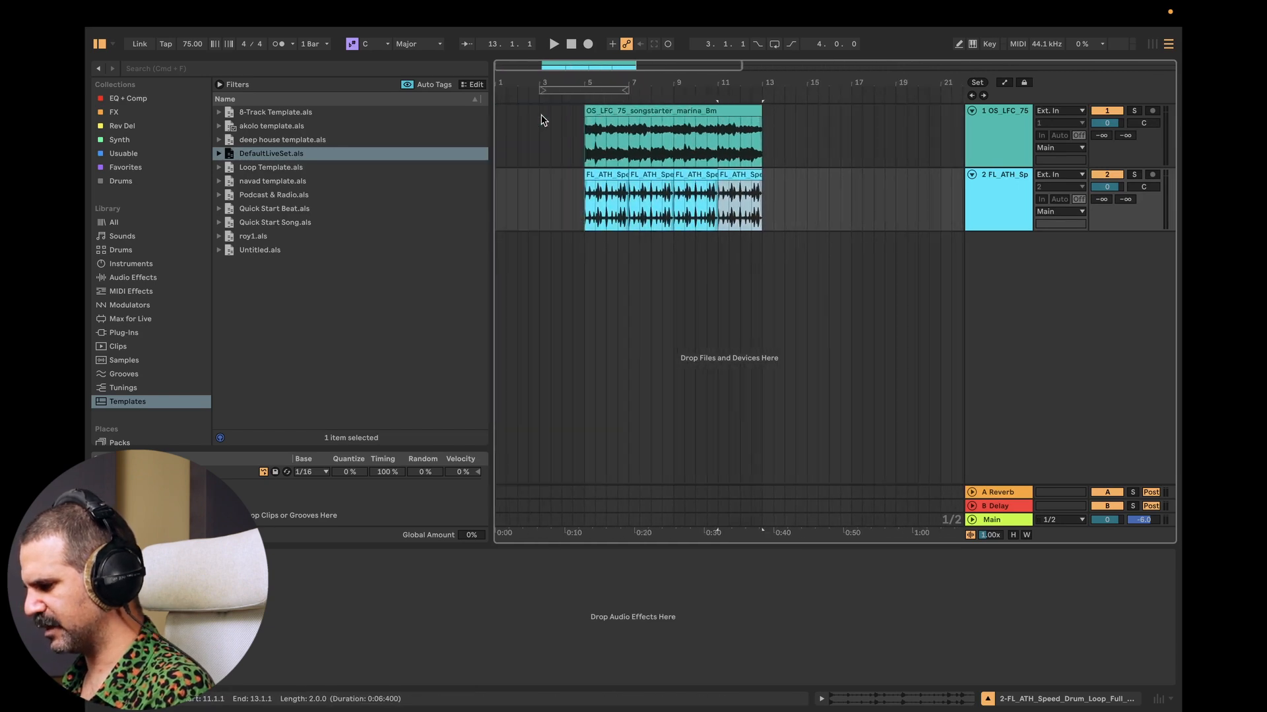
pyautogui.hscroll(3, 540, 119)
pyautogui.hscroll(-3, 541, 119)
pyautogui.scroll(3, 612, 132)
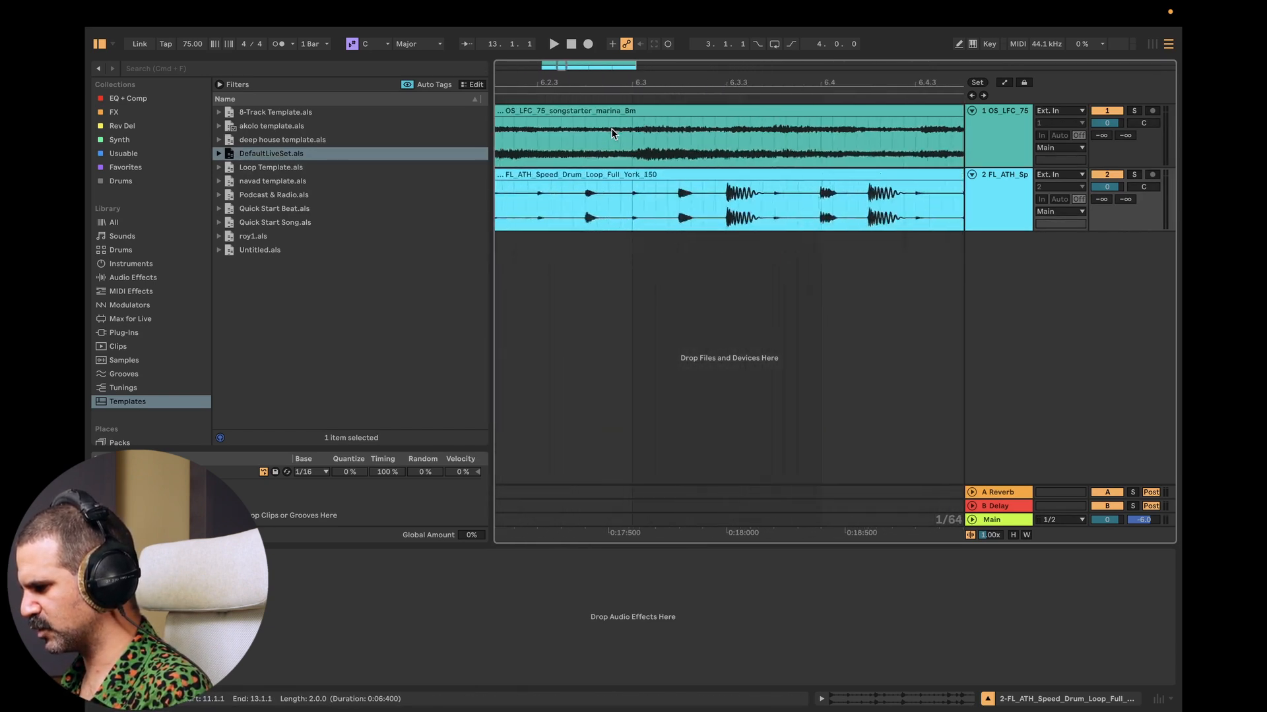
pyautogui.scroll(-8, 611, 133)
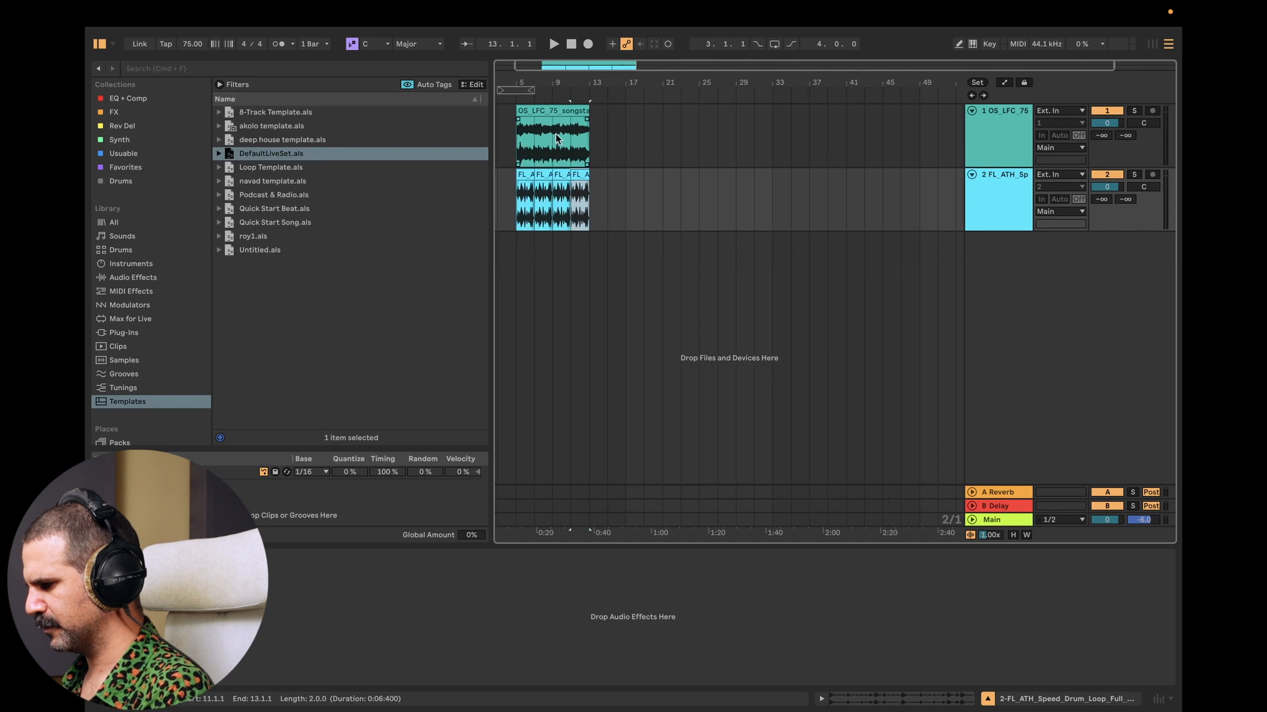
pyautogui.scroll(8, 519, 136)
pyautogui.click(630, 110)
pyautogui.press('space')
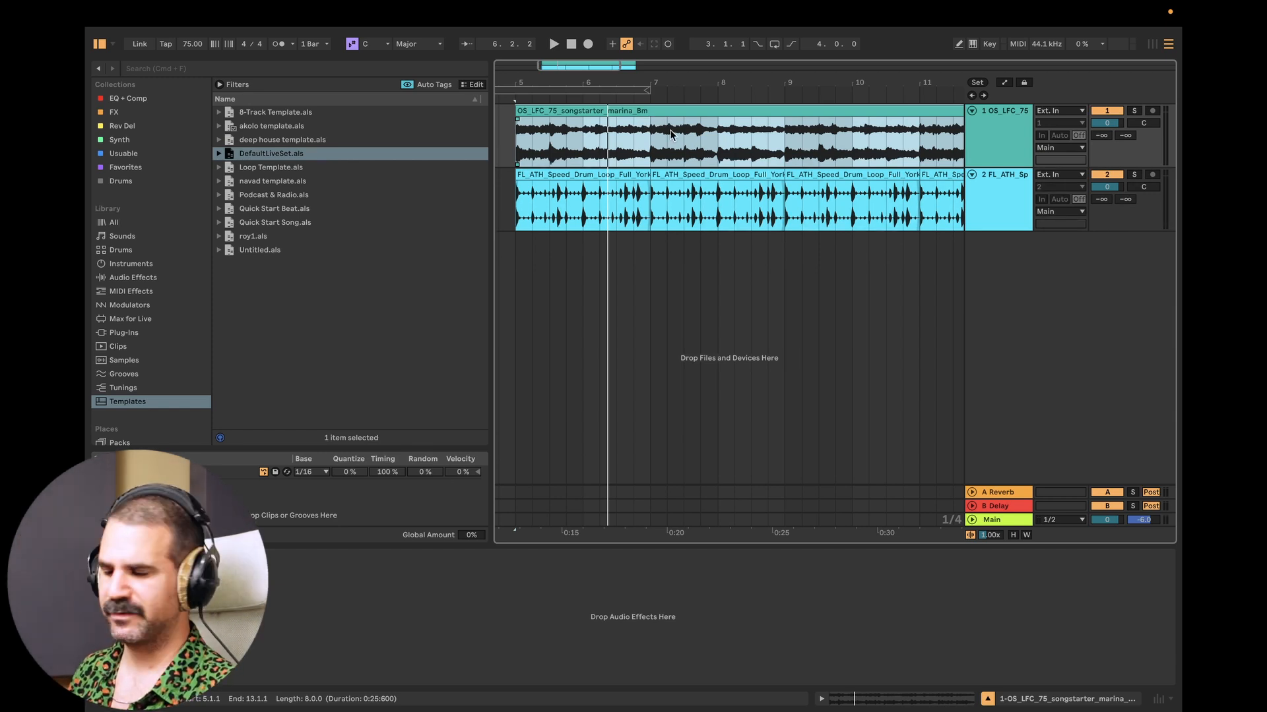
# Step: Switch to Splice, filter the hip hop samples to the key of B minor and search their filenames for "bass"
pyautogui.hotkey('ctrl', 'Left')
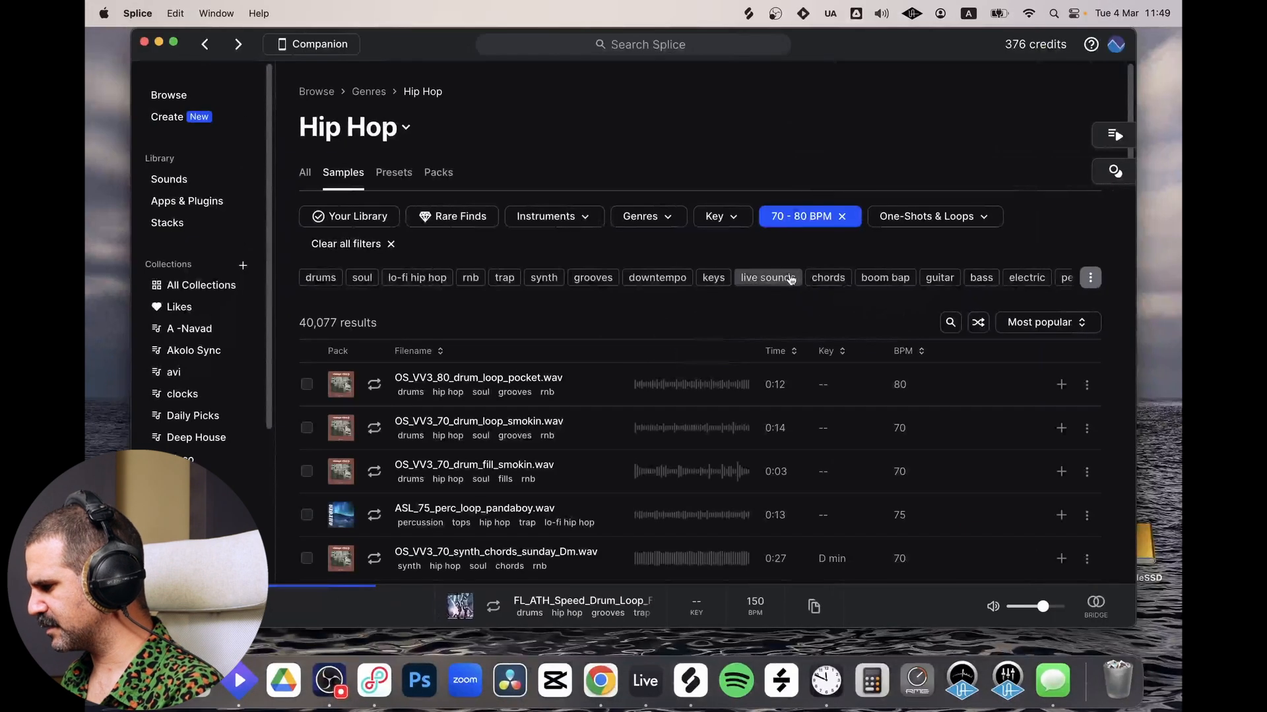
pyautogui.click(721, 223)
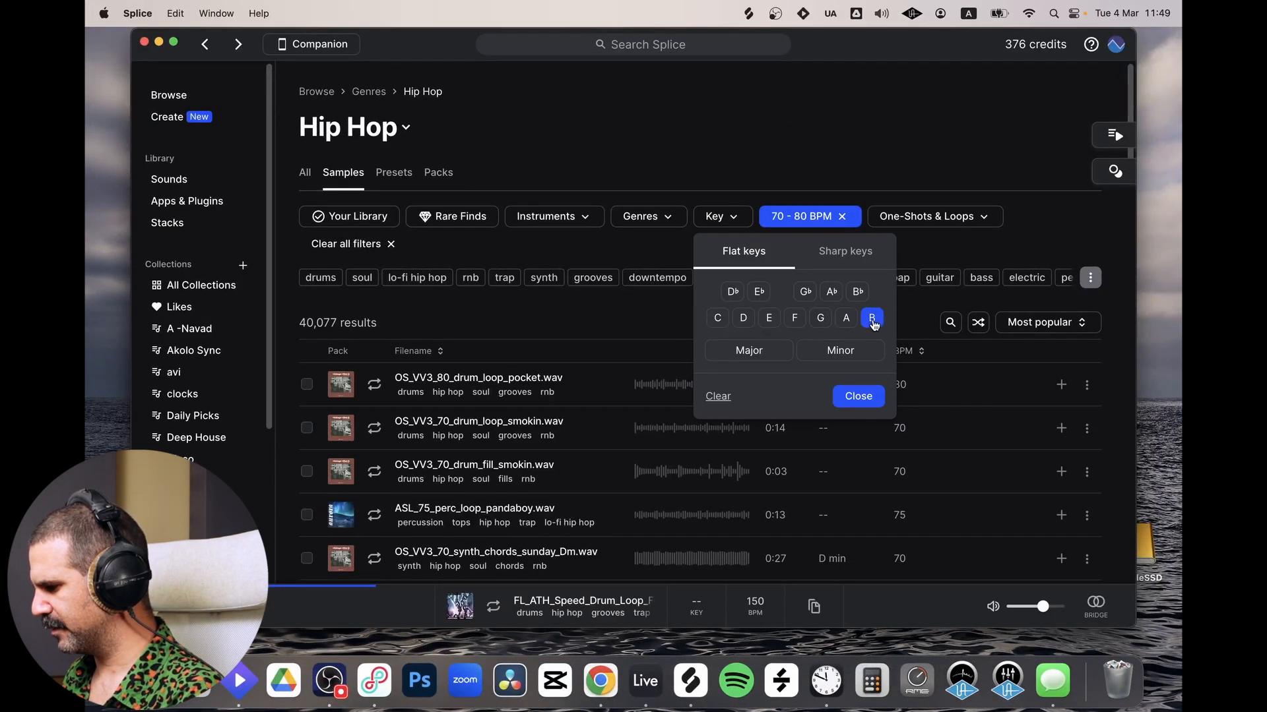
pyautogui.click(847, 355)
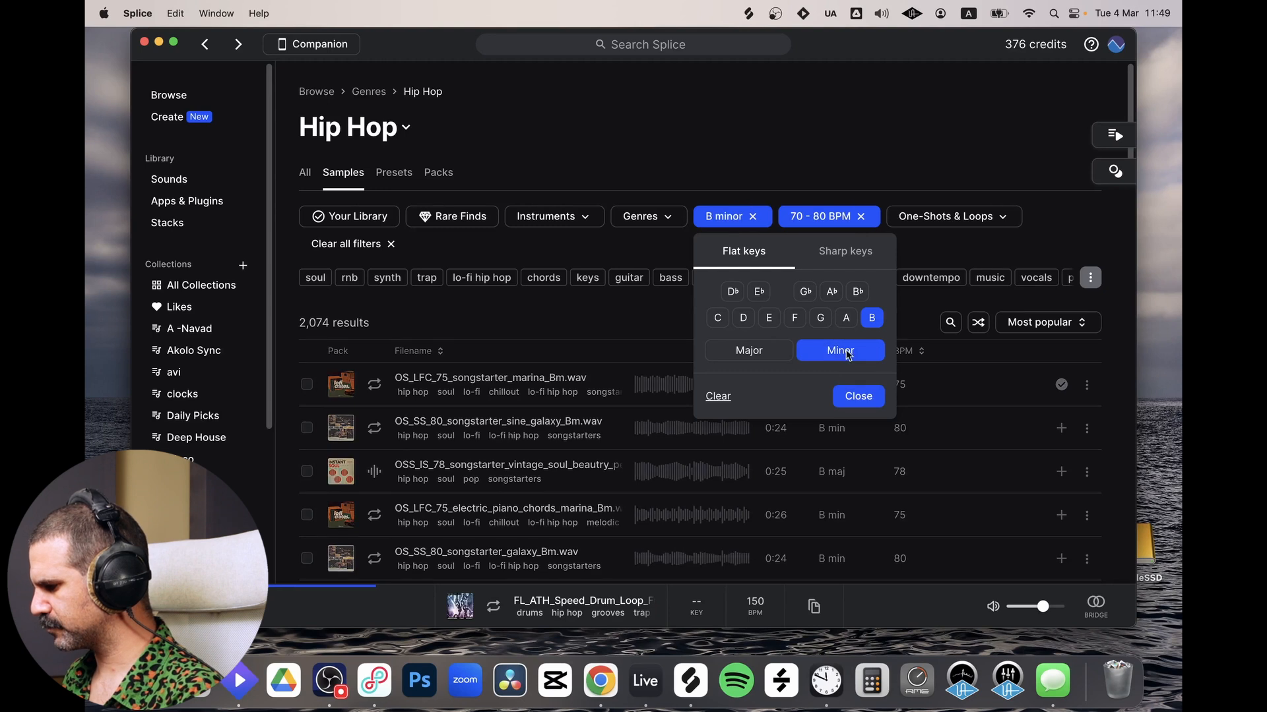
pyautogui.click(864, 396)
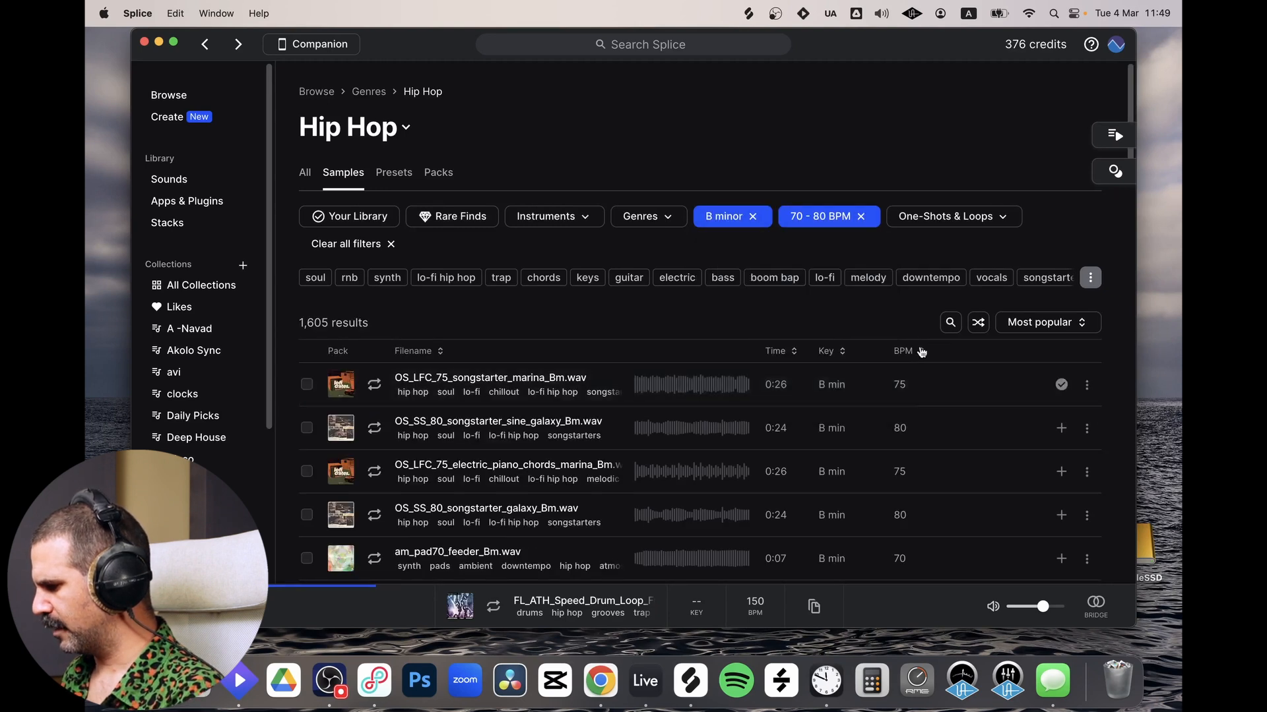
pyautogui.click(951, 324)
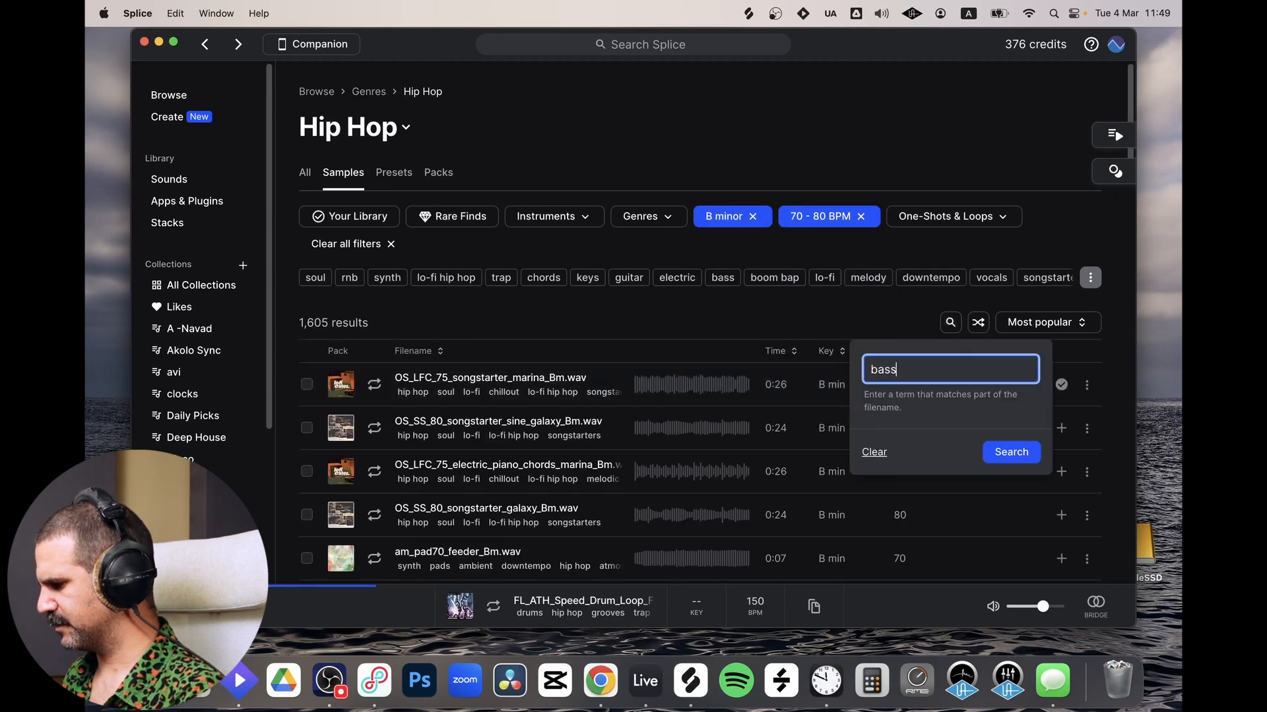
pyautogui.press('Return')
pyautogui.scroll(-2, 404, 291)
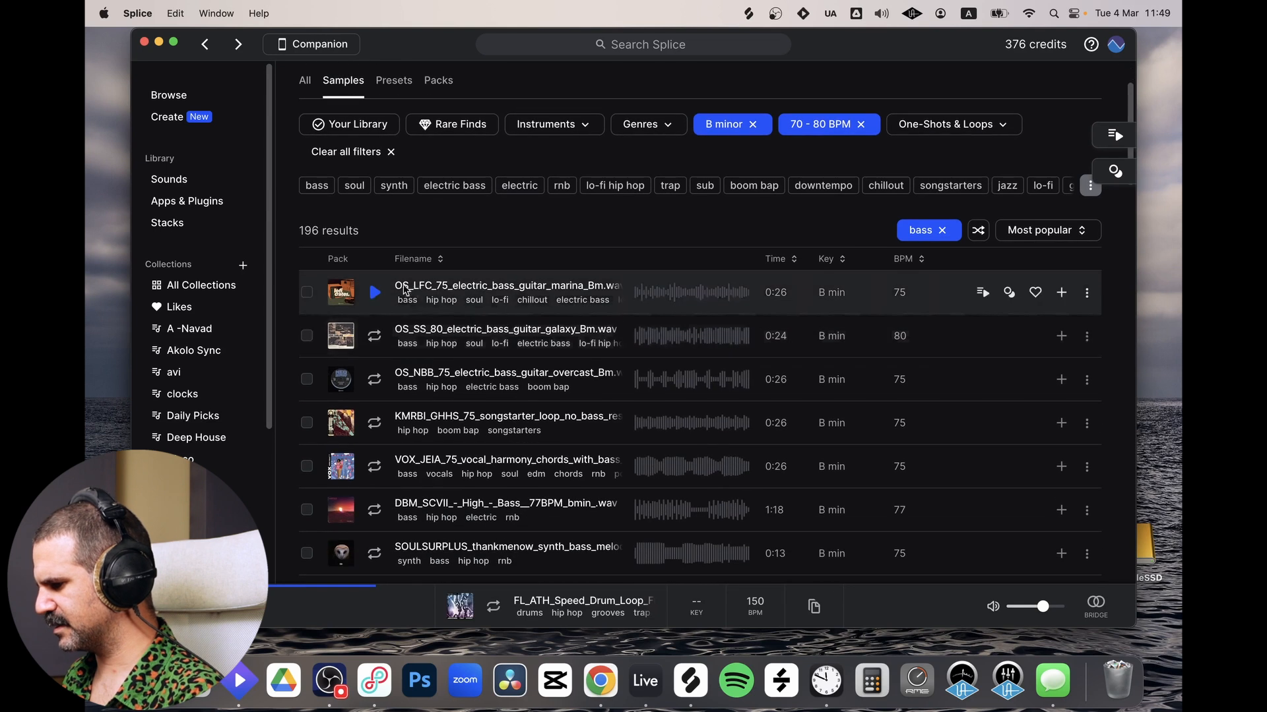
# Step: Preview the first three electric bass guitar loops in the results: marina, galaxy and overcast
pyautogui.click(374, 295)
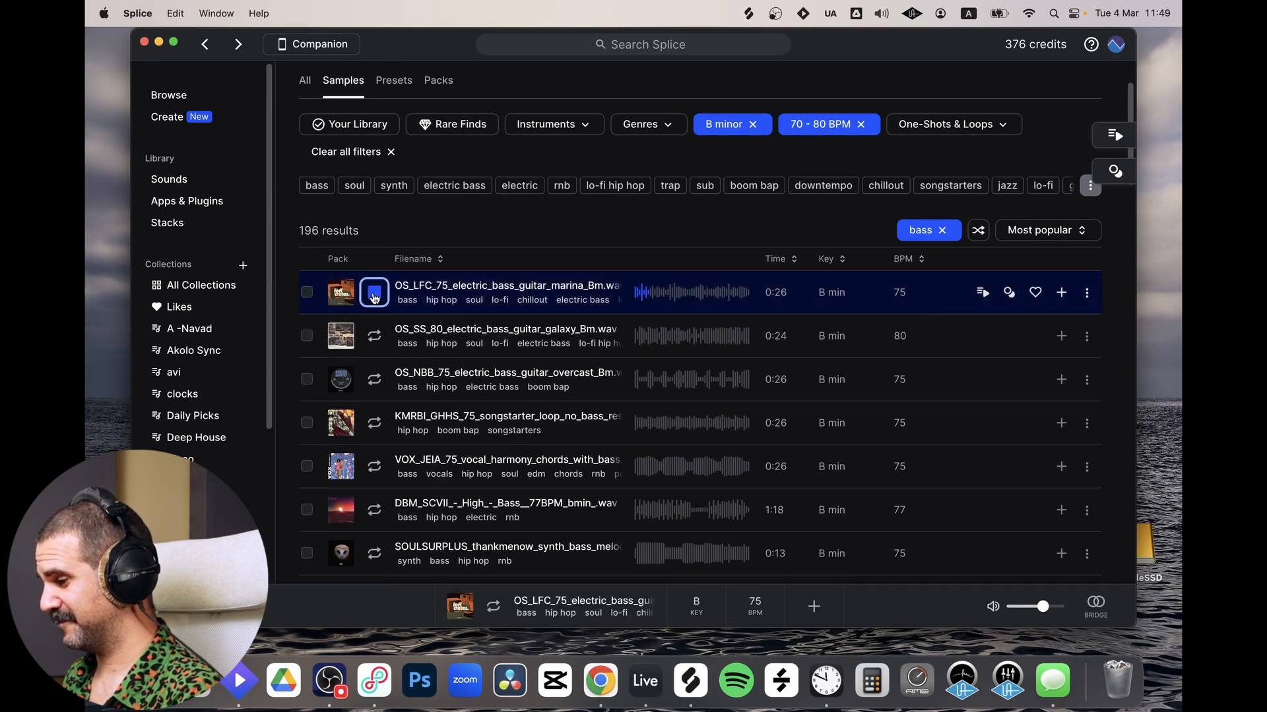
pyautogui.click(374, 336)
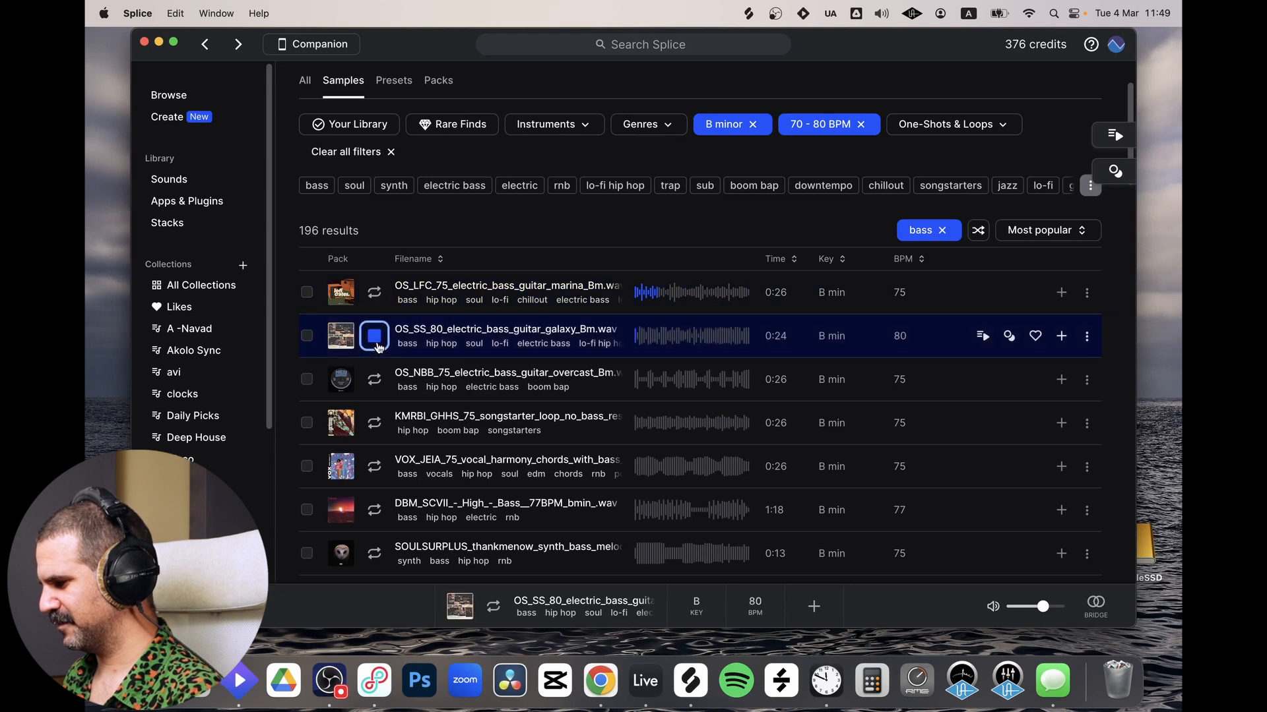
pyautogui.click(375, 381)
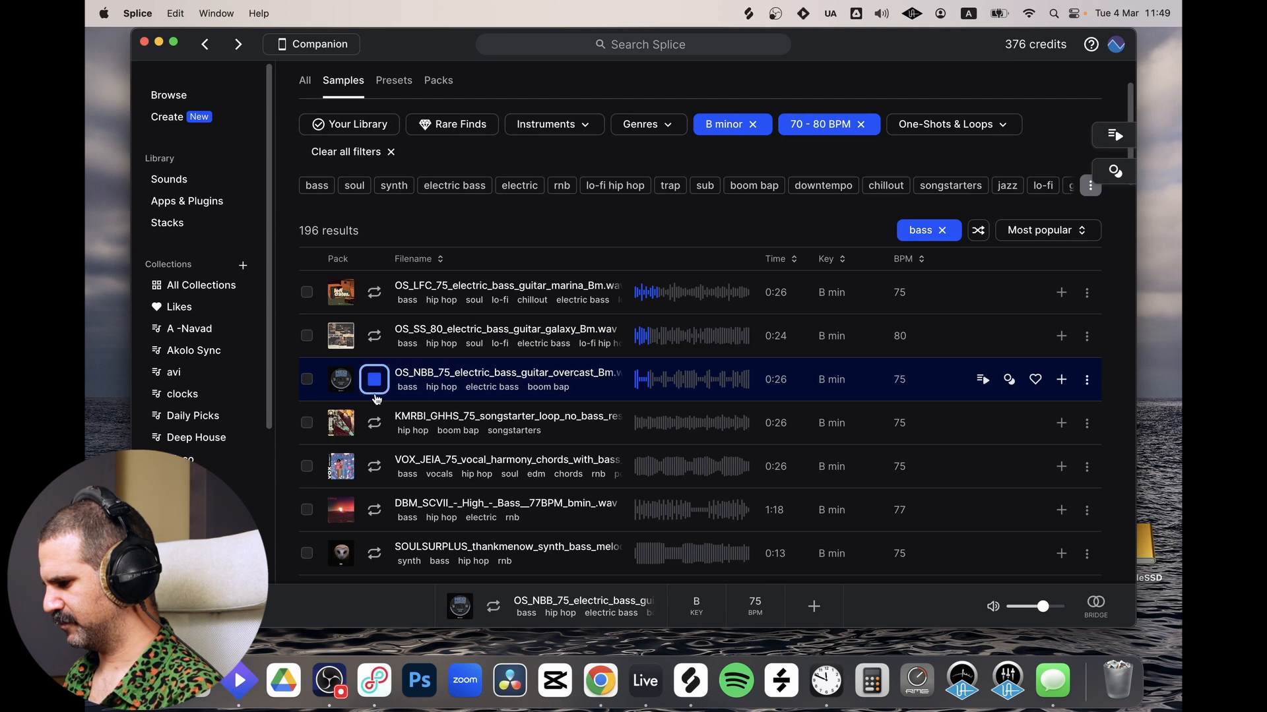
# Step: Copy the arb_80_kit_loop_bliss_808_Bmin.wav sample from the Splice library and paste it at bar 5 on a new audio track in Ableton Live
pyautogui.click(373, 401)
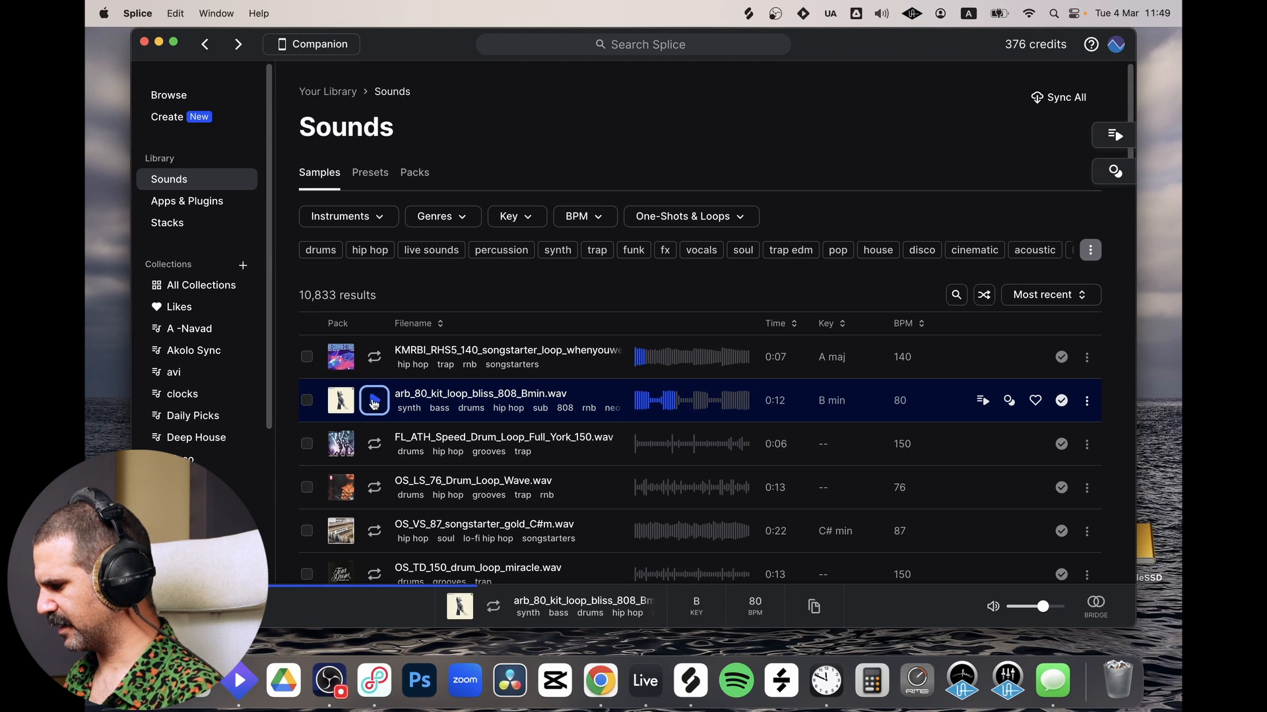
pyautogui.click(813, 606)
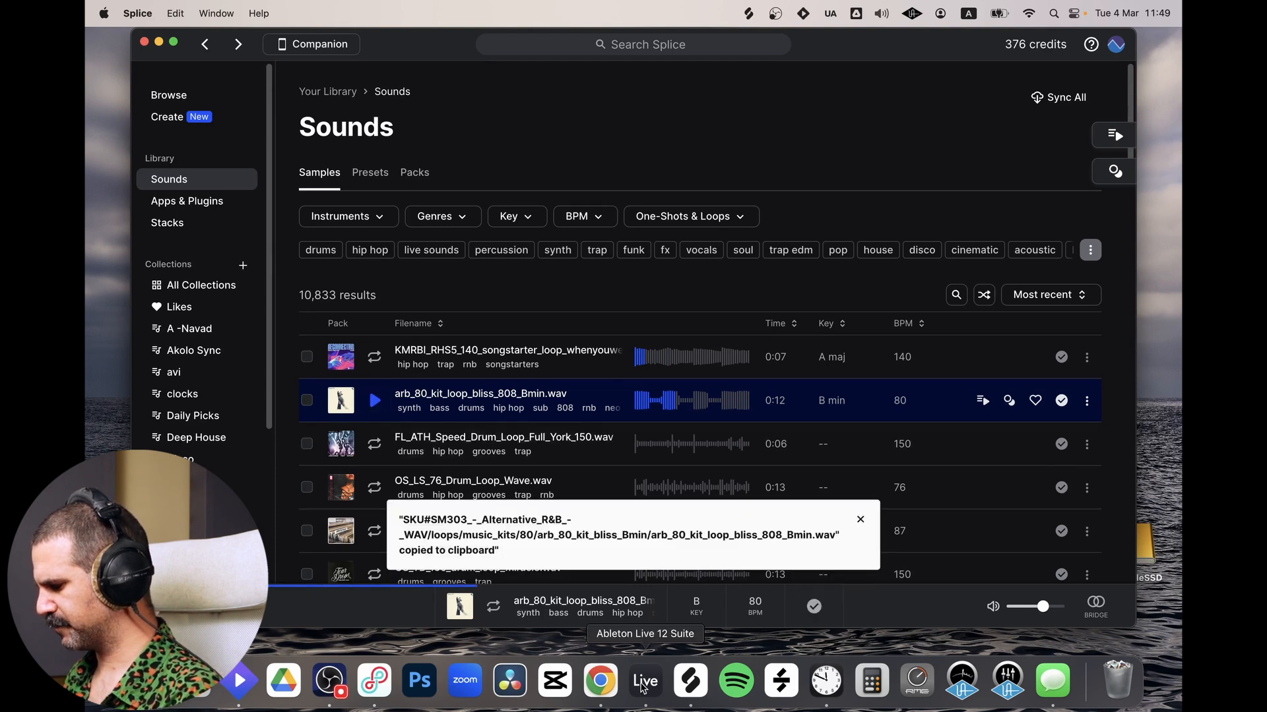
pyautogui.click(645, 680)
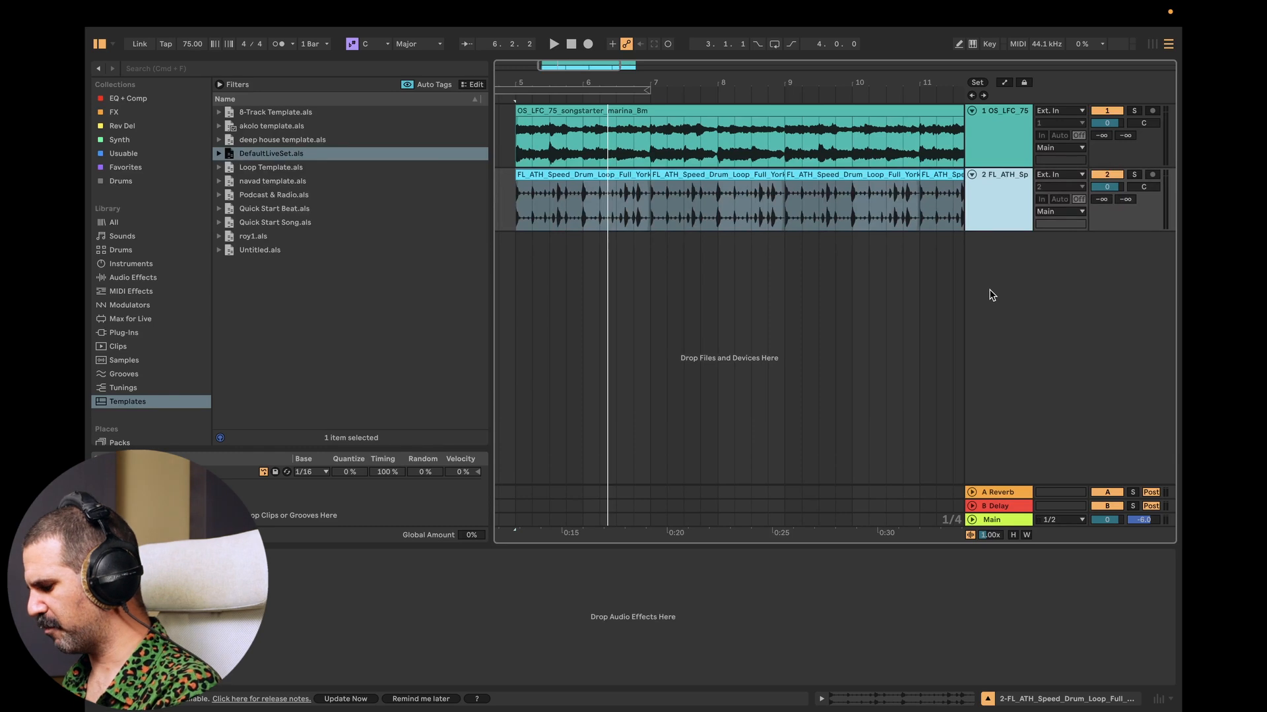
pyautogui.press('super+t')
pyautogui.click(511, 270)
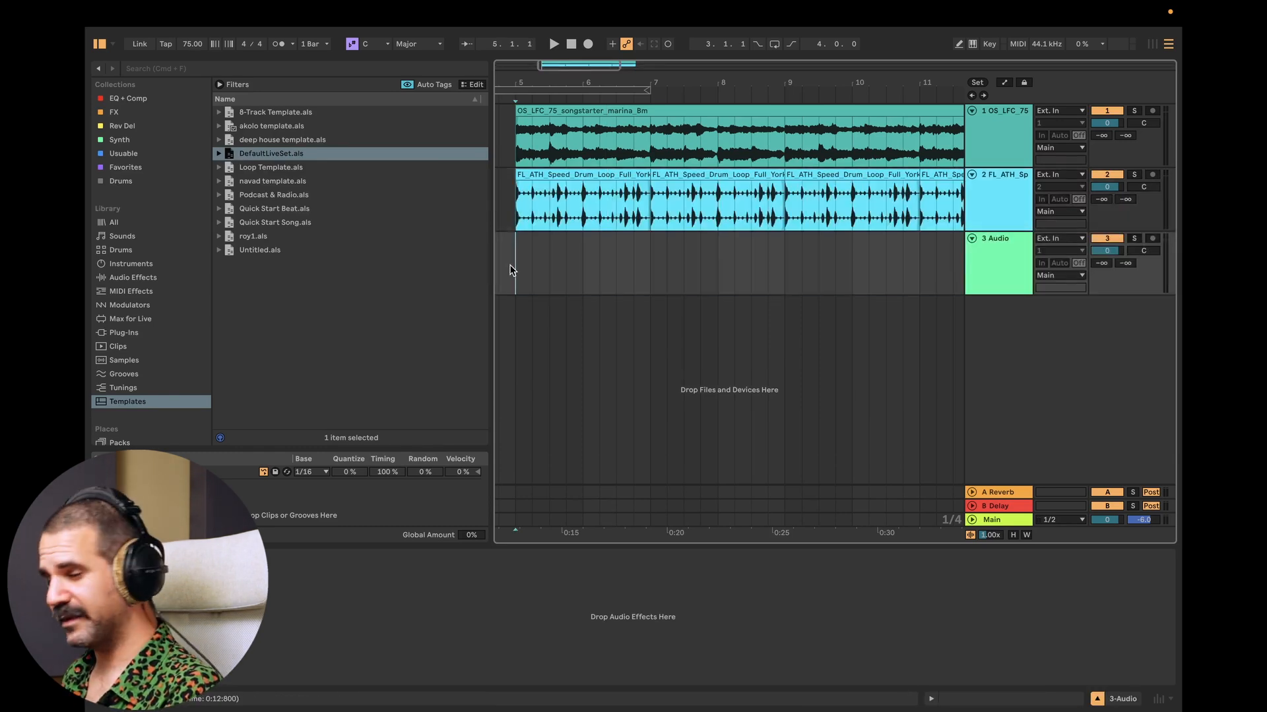
pyautogui.press('super+v')
# Step: Play the three layers from bar 5, and duplicate the 808 clip three times so it runs to bar 13
pyautogui.press('space')
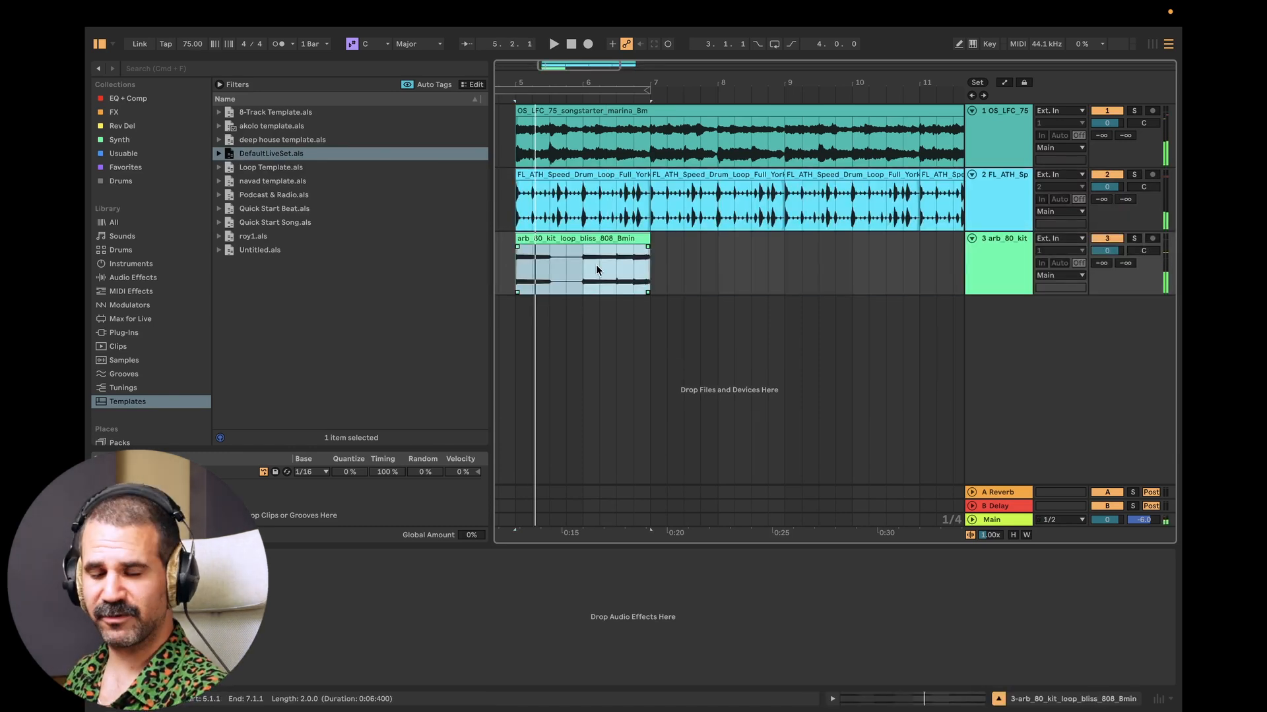
pyautogui.press('space')
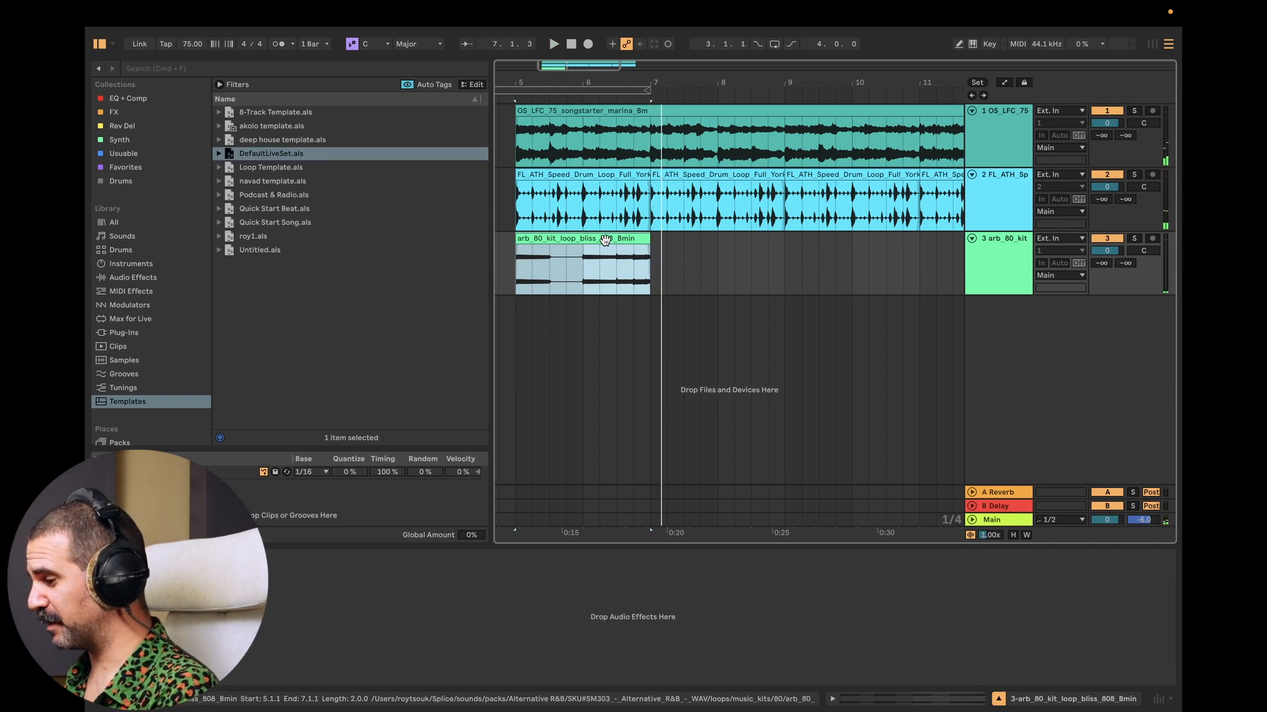
pyautogui.press('super+d')
pyautogui.press('super+d')
pyautogui.press('super+d')
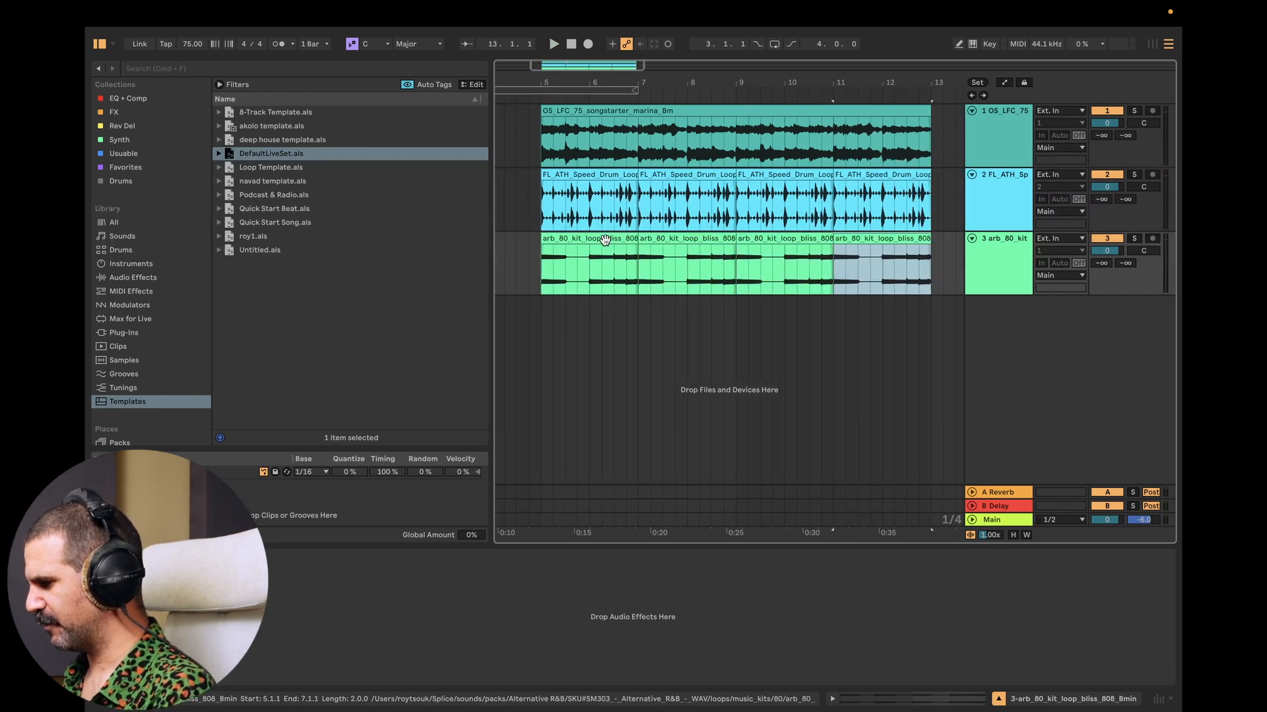
# Step: Play the layers from bar 5 while lowering the songstarter track's volume and setting the 808 track's volume to -3.3 dB
pyautogui.click(577, 238)
pyautogui.press('Up')
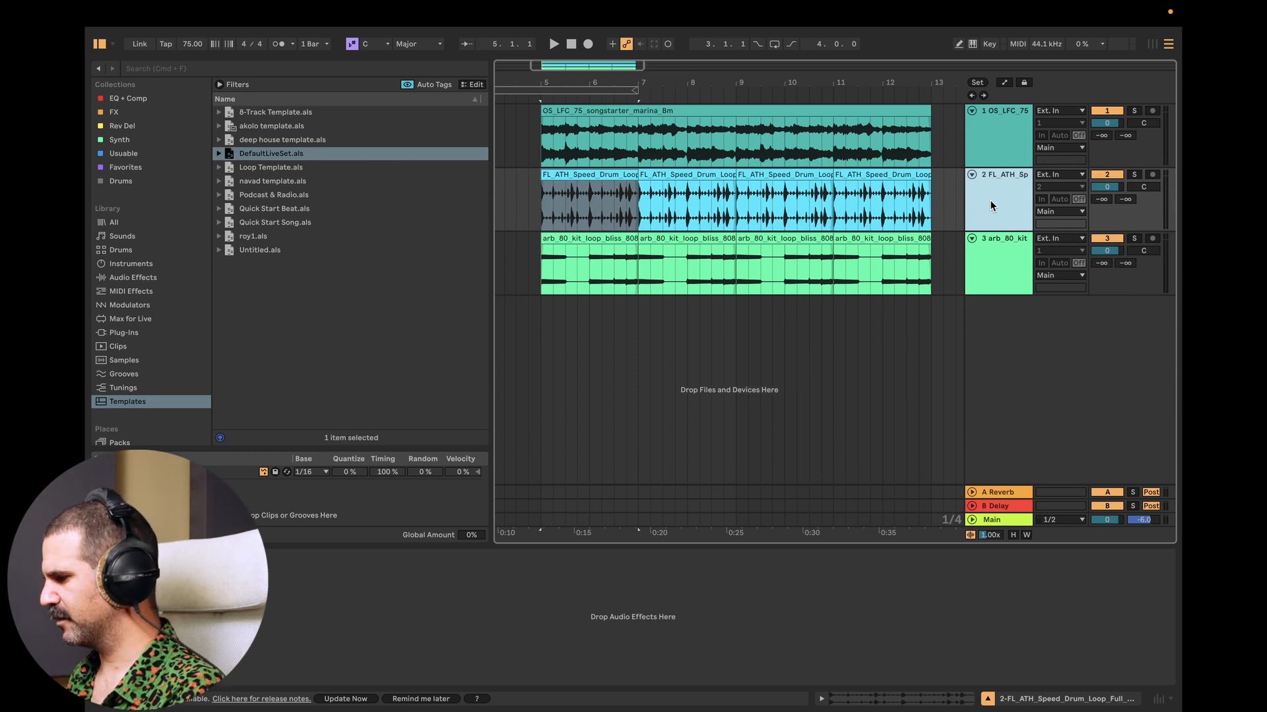
pyautogui.click(988, 133)
pyautogui.press('space')
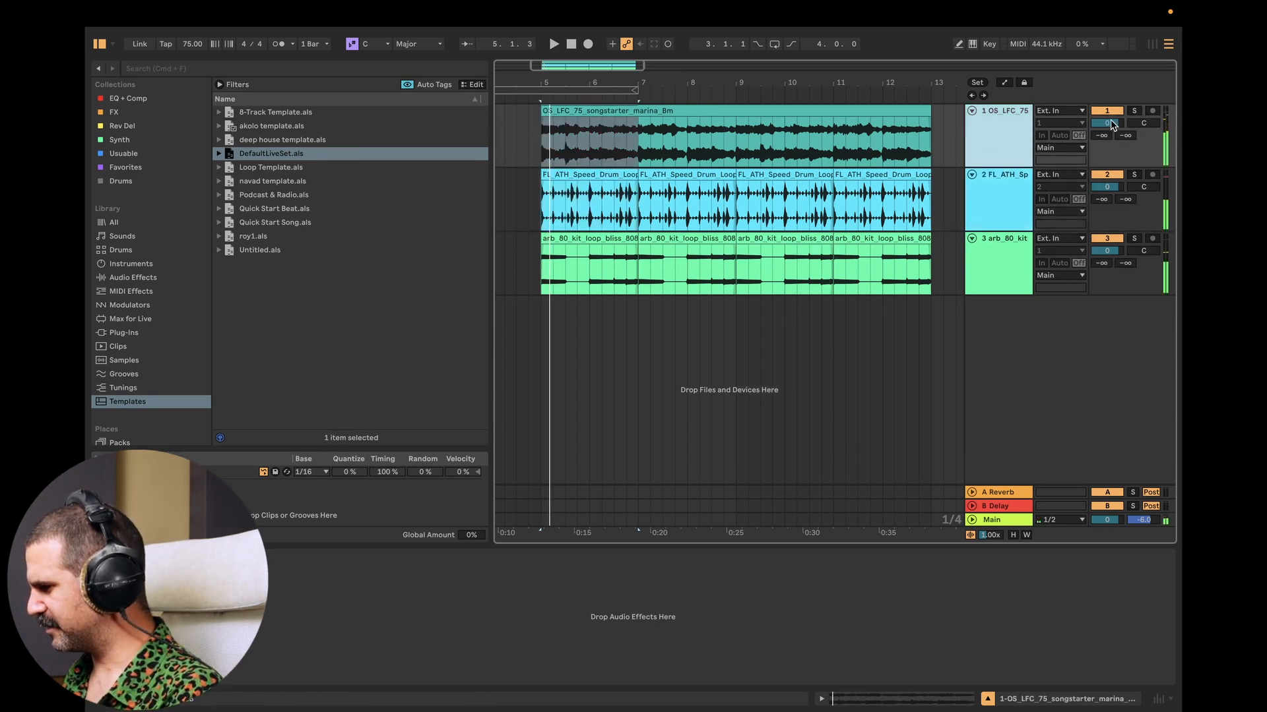
pyautogui.moveTo(1108, 127); pyautogui.dragTo(1108, 131)
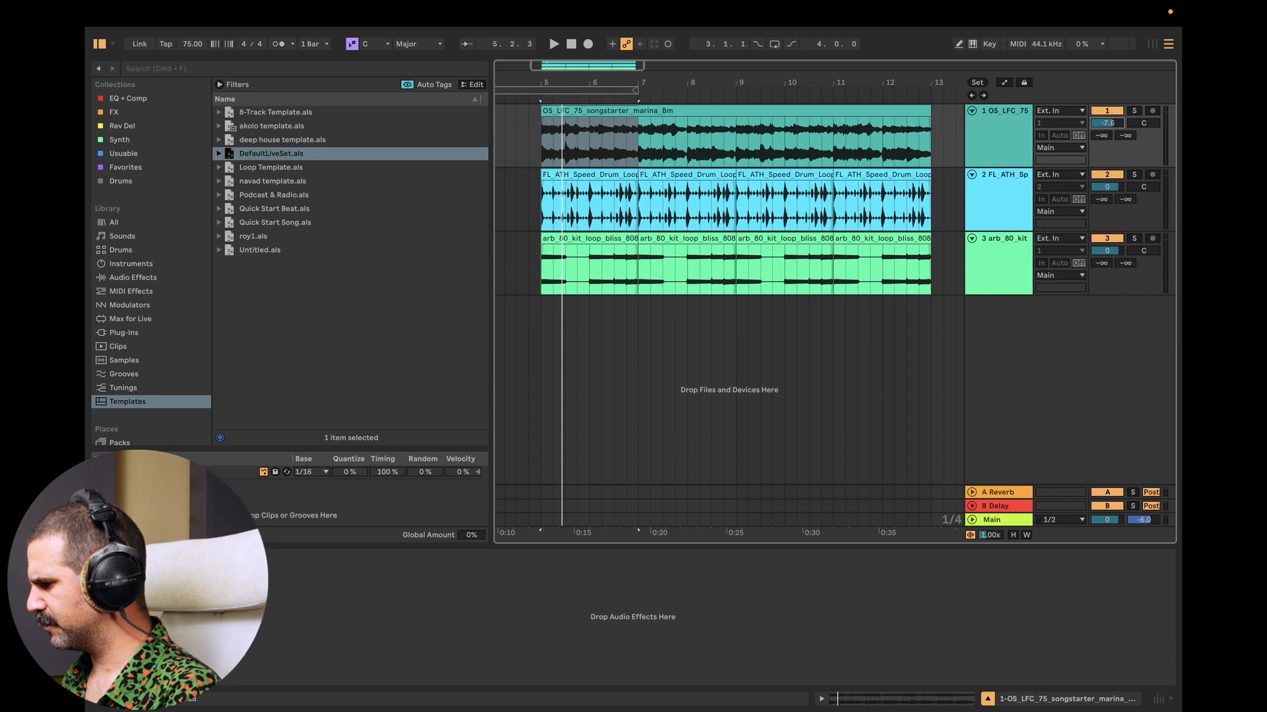
pyautogui.press('space')
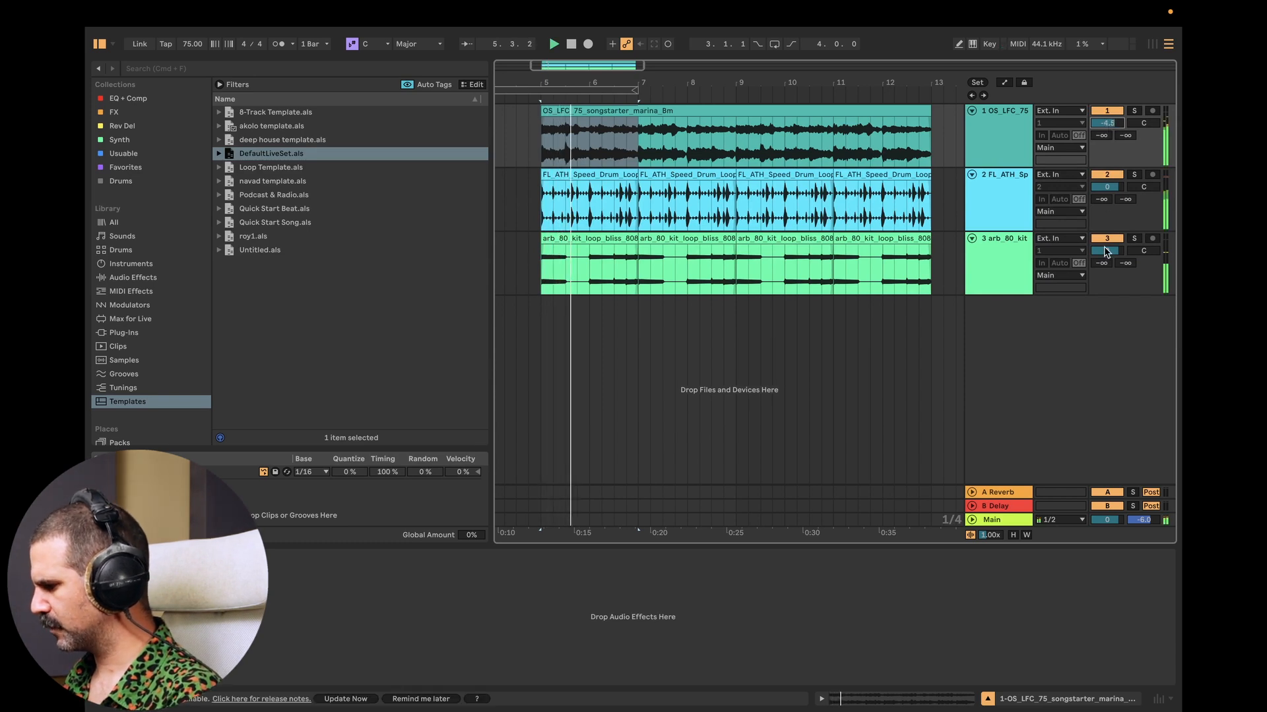
pyautogui.moveTo(1105, 252)
pyautogui.mouseDown()
pyautogui.moveTo(1108, 264)
pyautogui.moveTo(1113, 251)
pyautogui.mouseUp()
pyautogui.press('space')
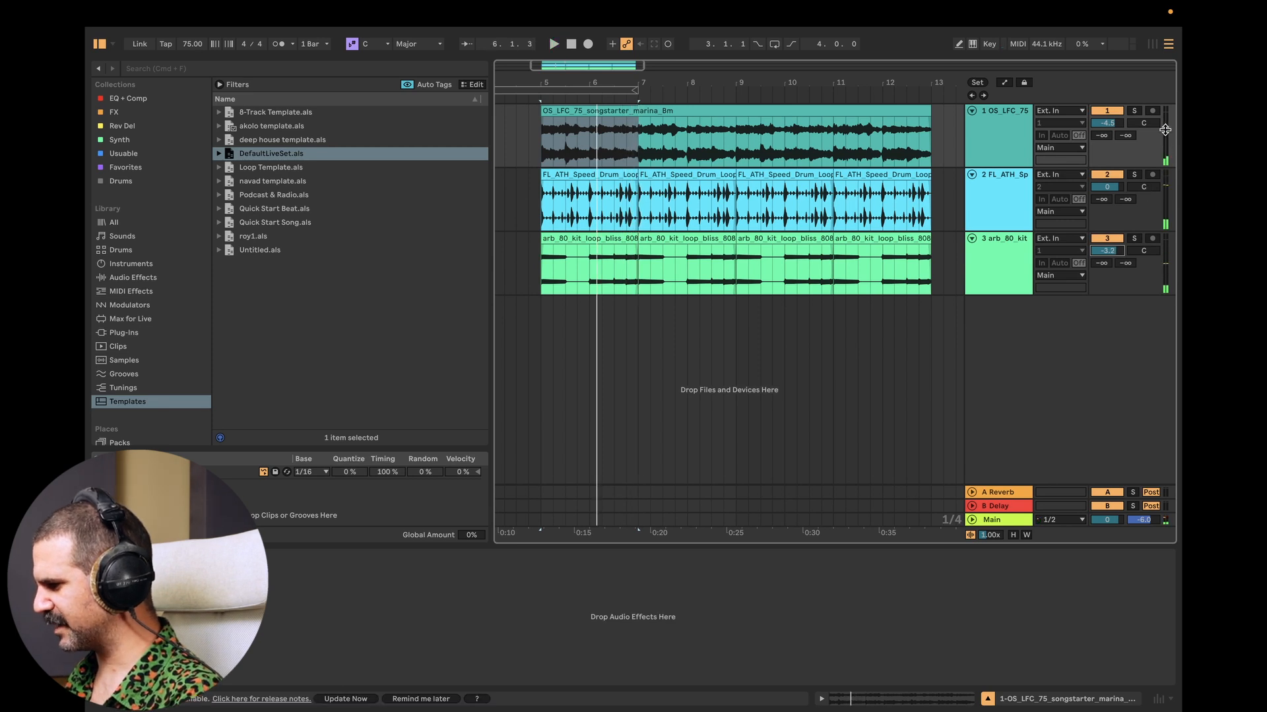
# Step: Rebalance the mix during playback: drum track at -1.4 dB, 808 track at -0.8 dB and the songstarter track slightly lower
pyautogui.press('space')
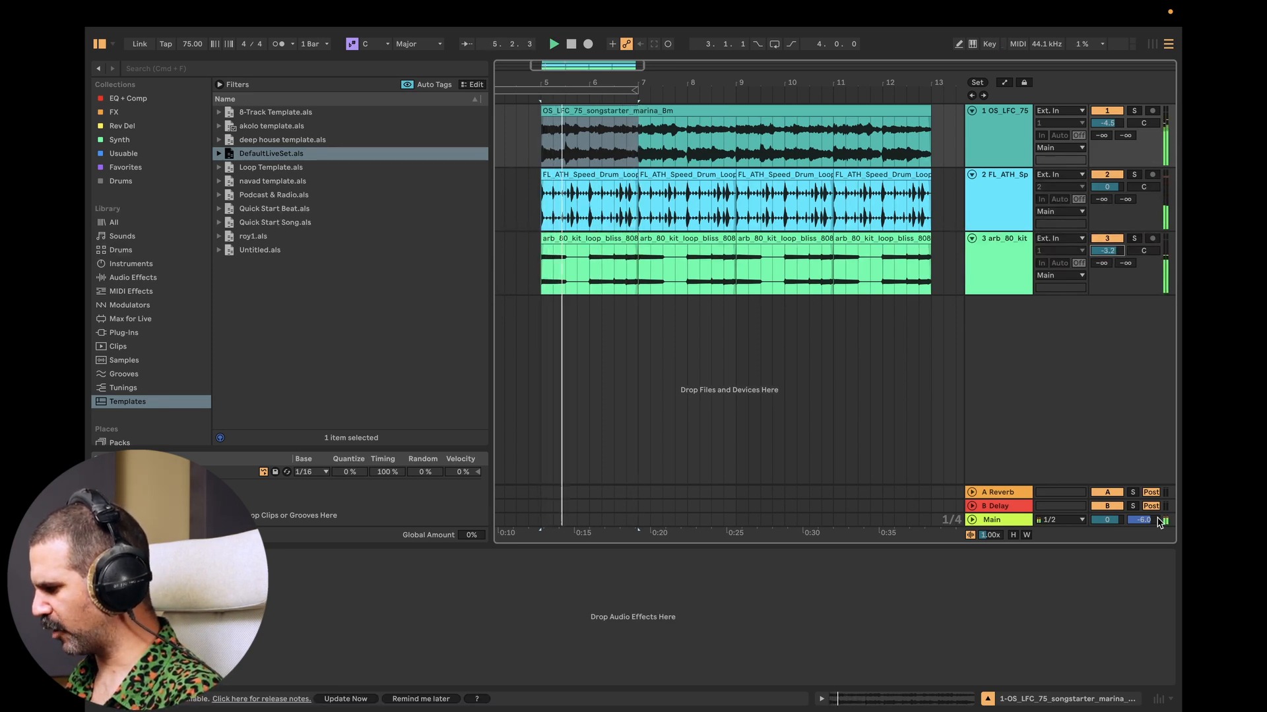
pyautogui.moveTo(1103, 187); pyautogui.dragTo(1103, 197)
pyautogui.moveTo(1110, 124); pyautogui.dragTo(1110, 127)
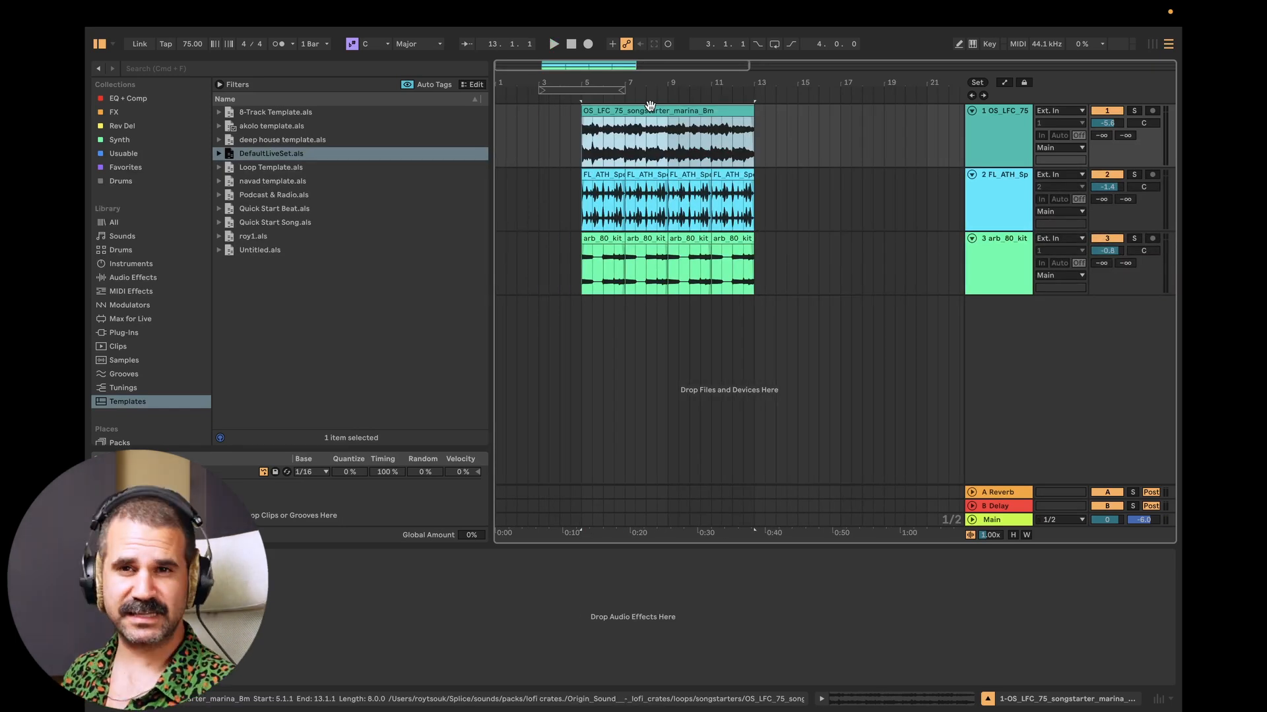
# Step: Move all drum and 808 clips to start at bar 13, and play the songstarter alone from bar 5
pyautogui.moveTo(573, 219); pyautogui.dragTo(755, 252)
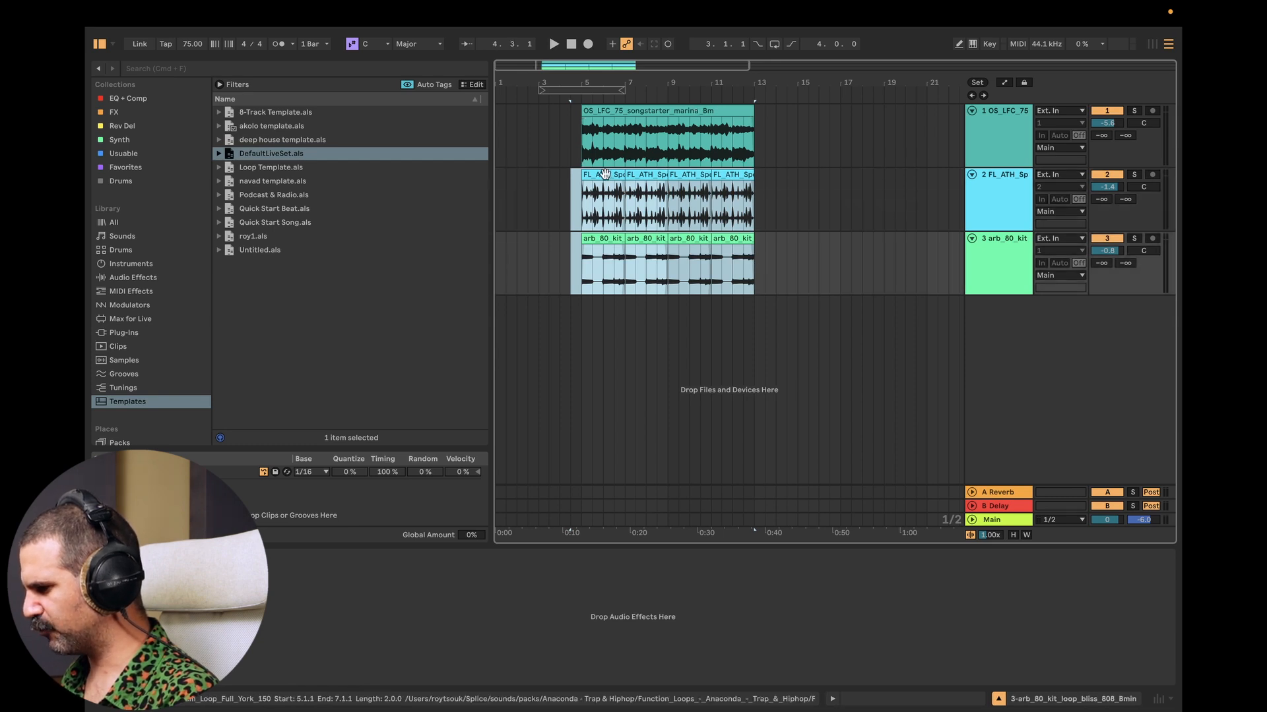
pyautogui.moveTo(602, 176); pyautogui.dragTo(779, 180)
pyautogui.click(729, 106)
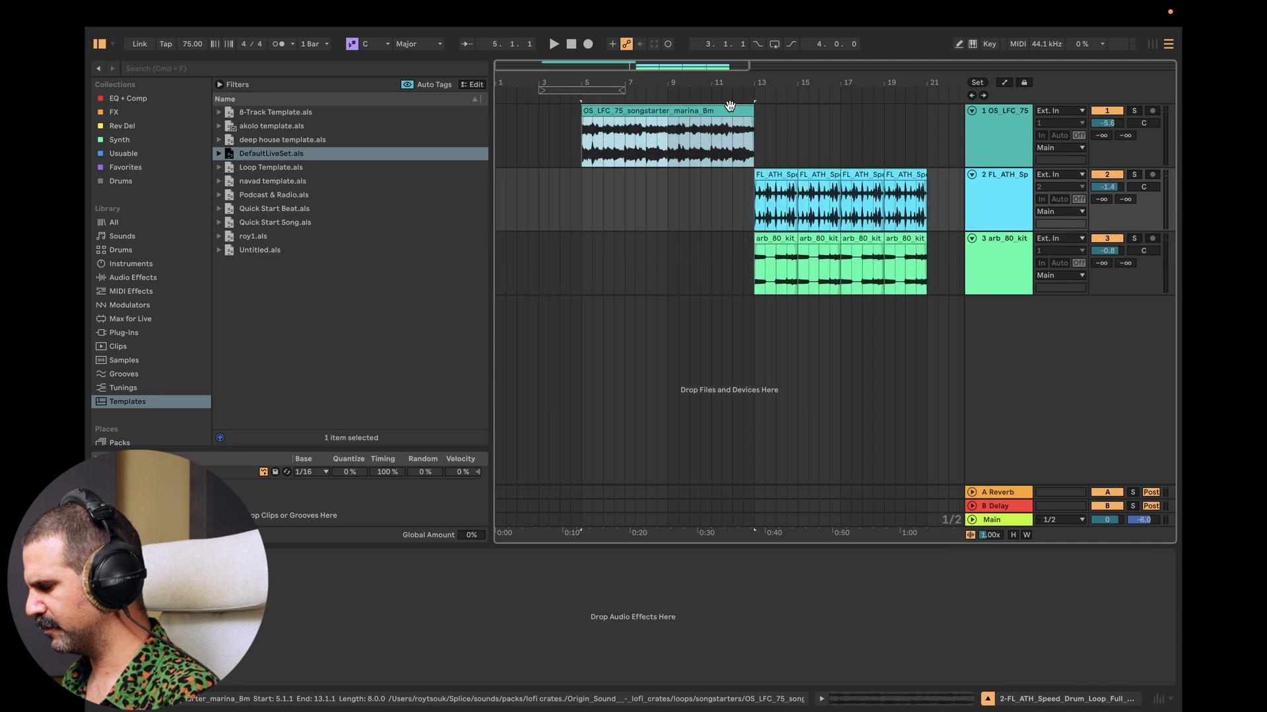
pyautogui.press('space')
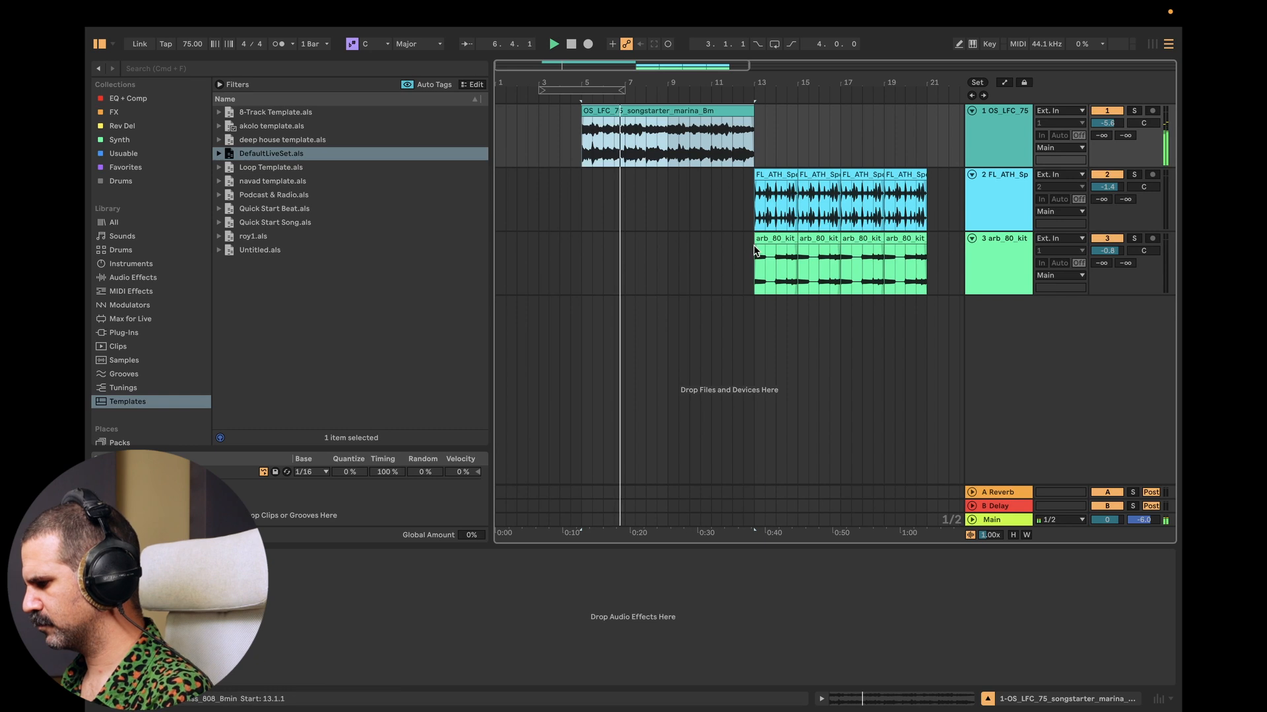
# Step: Move all drum and 808 clips to start at bar 9, and play the arrangement from just before their entry
pyautogui.moveTo(752, 277); pyautogui.dragTo(930, 188)
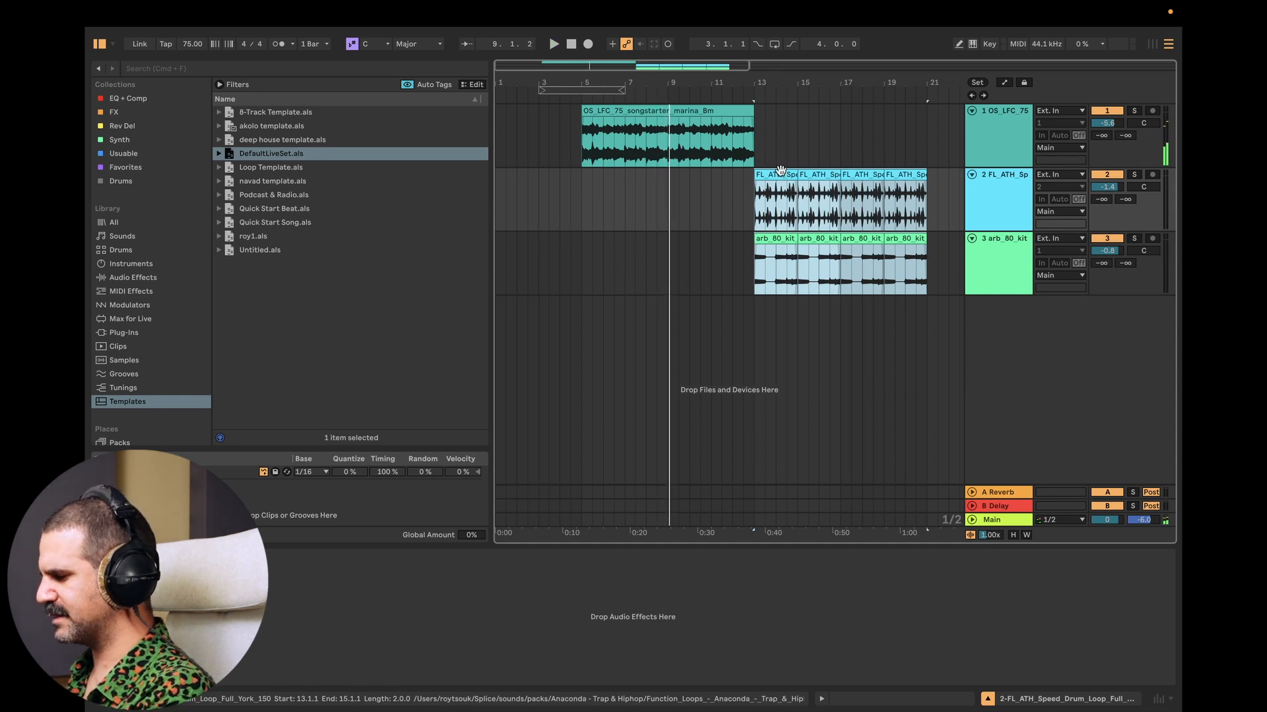
pyautogui.click(721, 195)
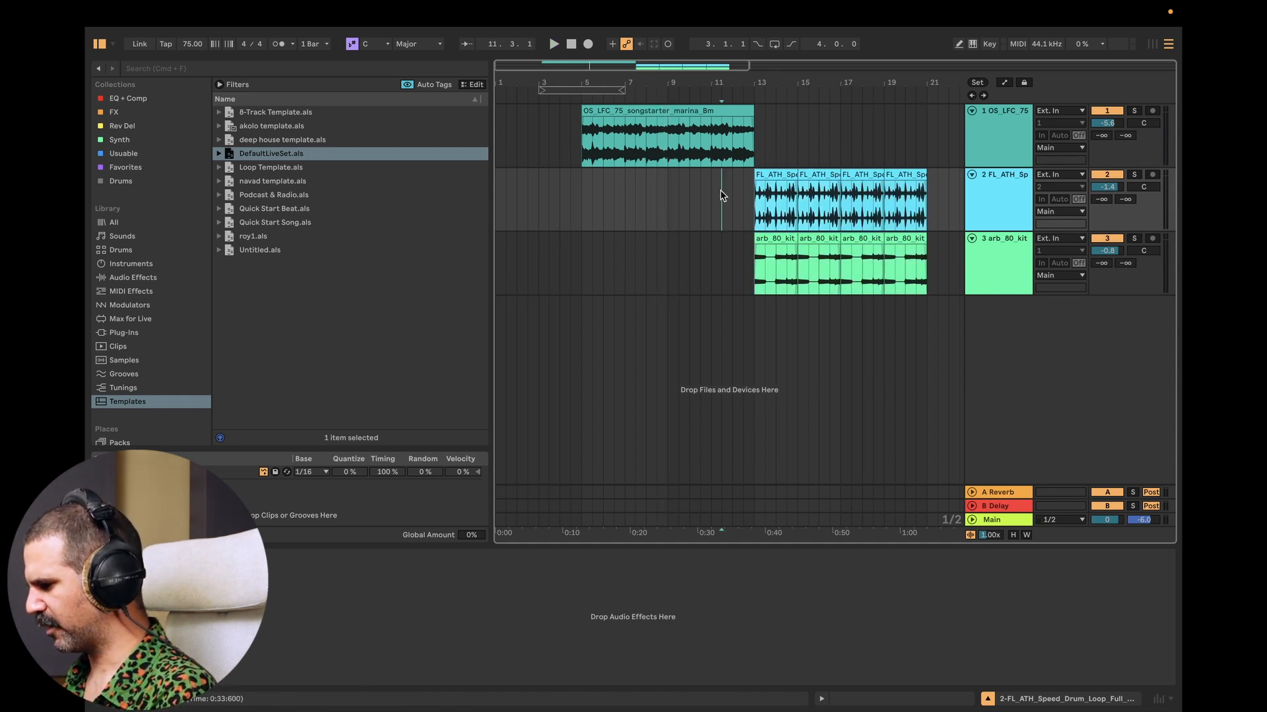
pyautogui.moveTo(750, 188); pyautogui.dragTo(936, 246)
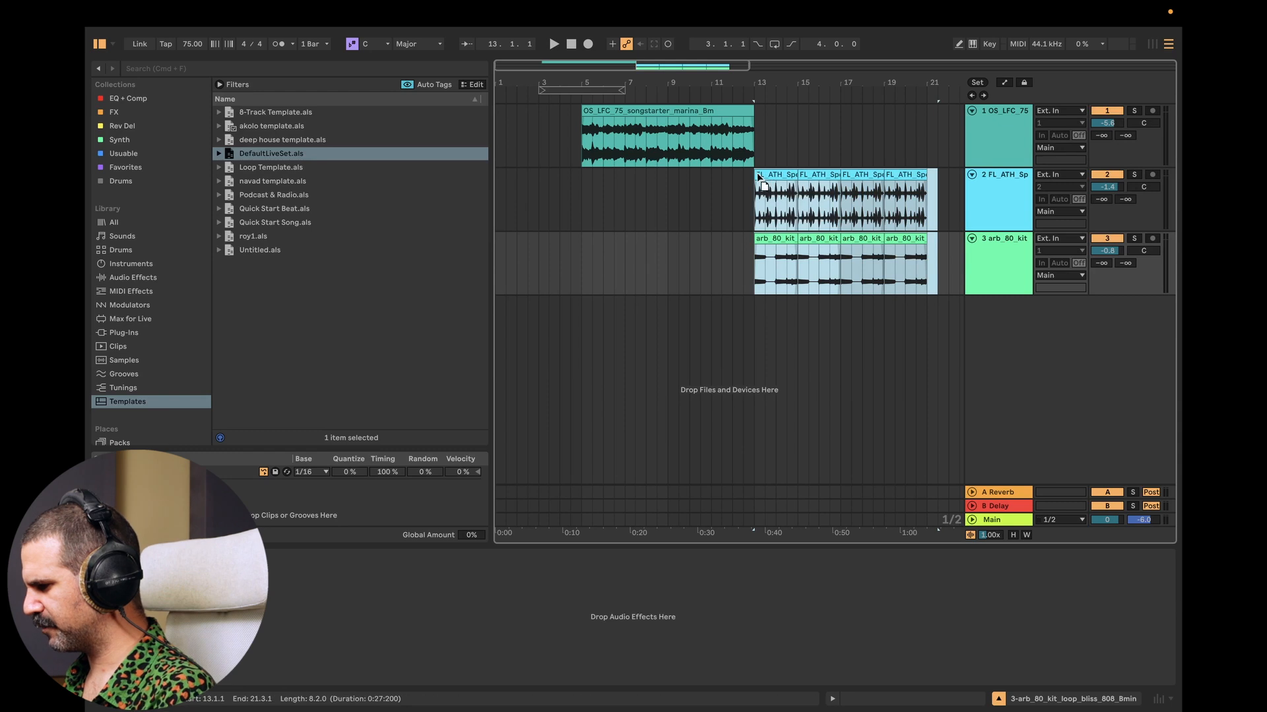
pyautogui.moveTo(761, 175); pyautogui.dragTo(683, 181)
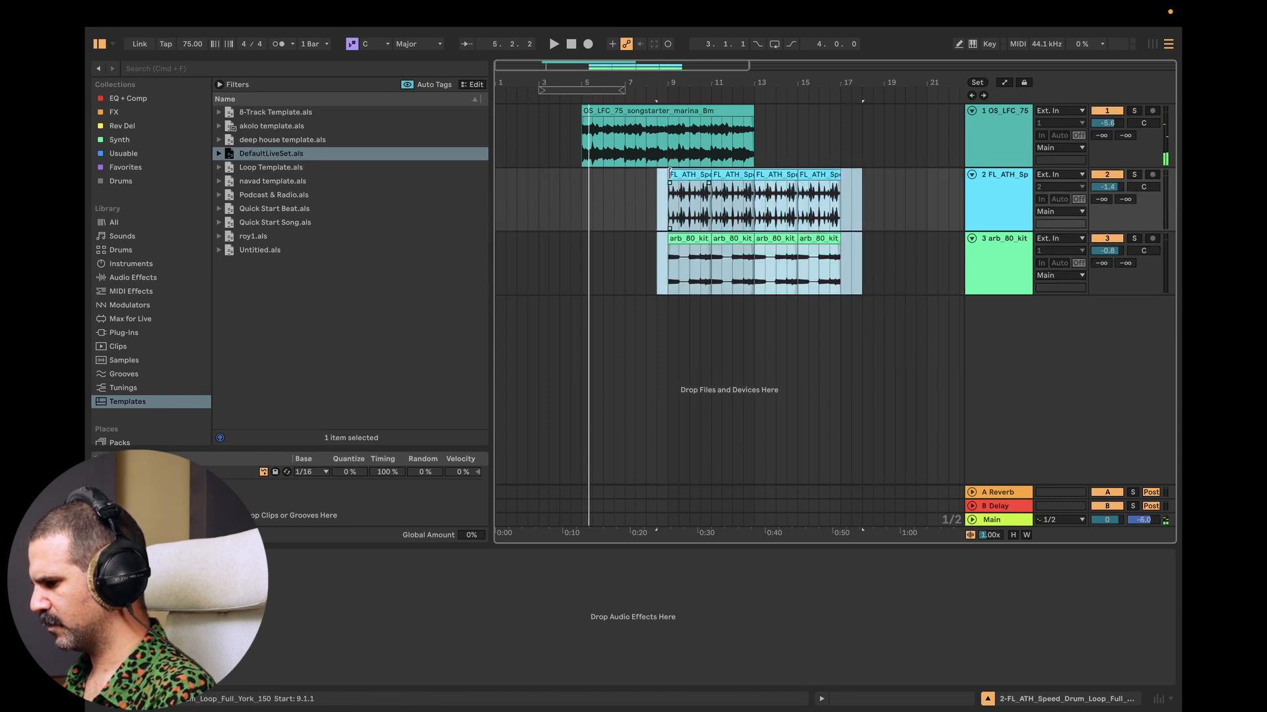
pyautogui.click(655, 186)
pyautogui.press('space')
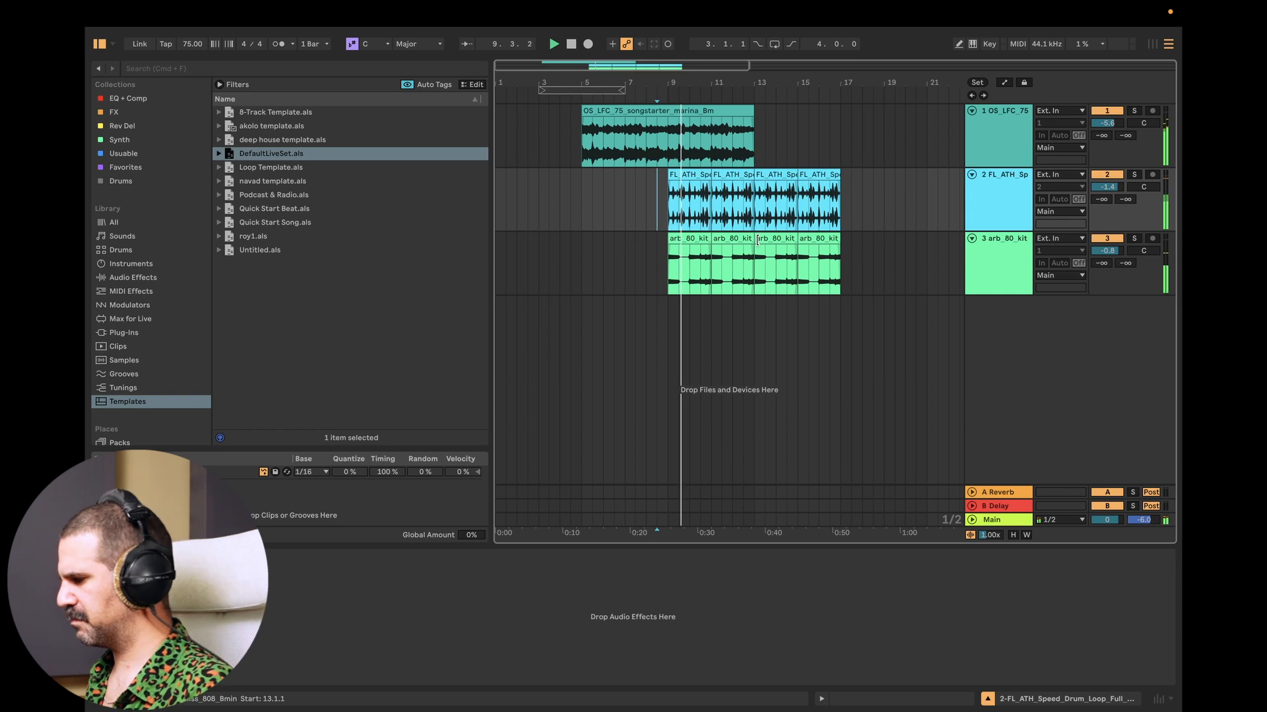
# Step: Duplicate the songstarter clip so it continues from bar 13 to bar 21, and play from bar 13
pyautogui.click(691, 112)
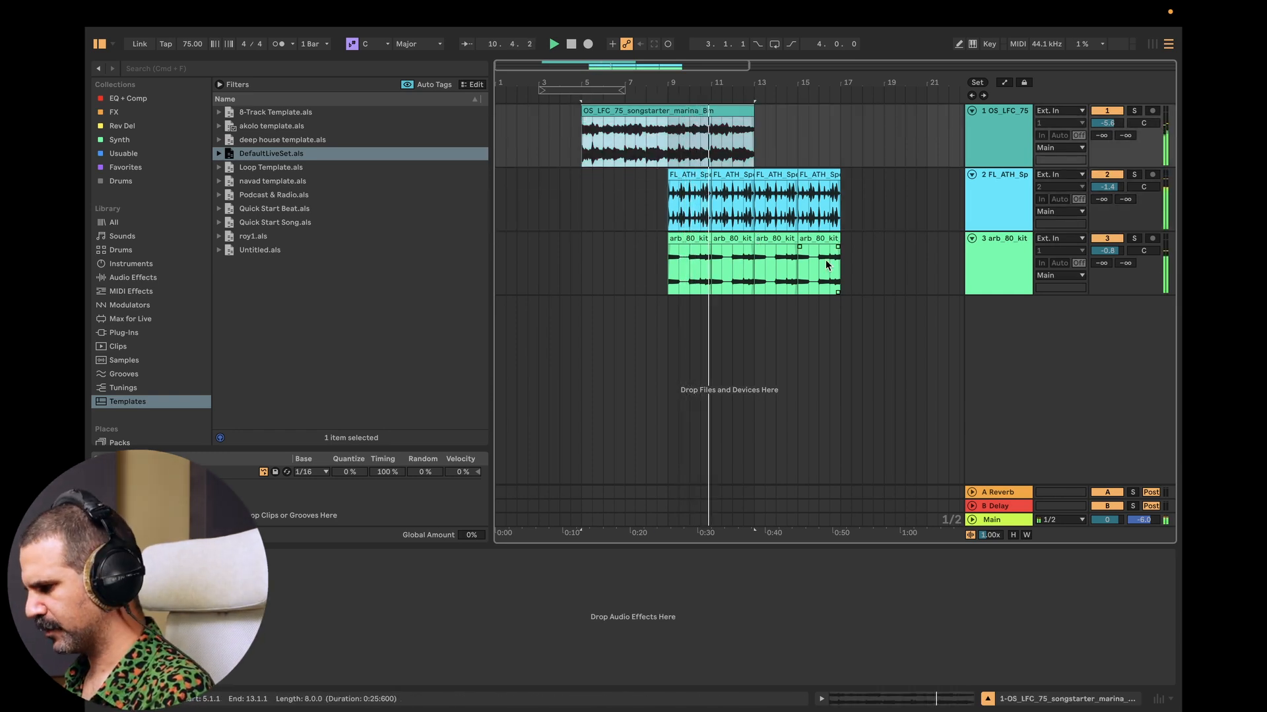
pyautogui.press('space')
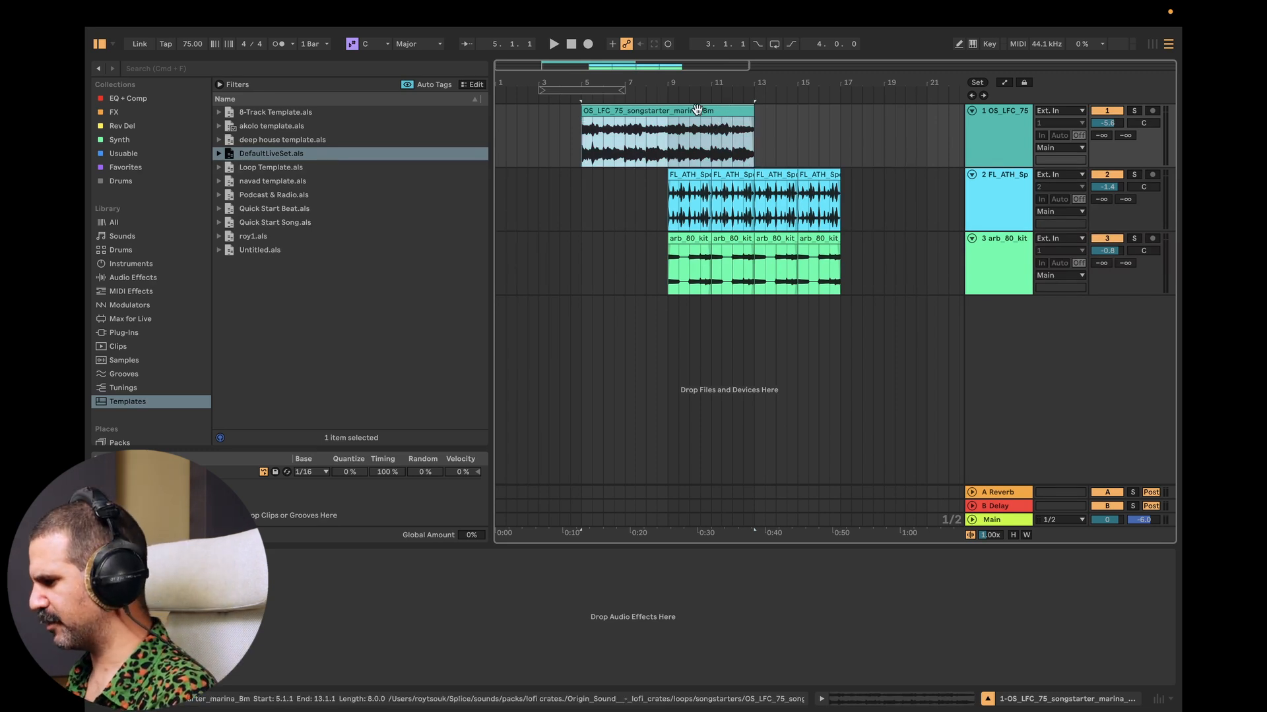
pyautogui.press('super+d')
pyautogui.click(756, 194)
pyautogui.press('space')
# Step: Duplicate the drum and 808 clips from bars 13 to 17 so both tracks continue to bar 21
pyautogui.scroll(-3, 747, 228)
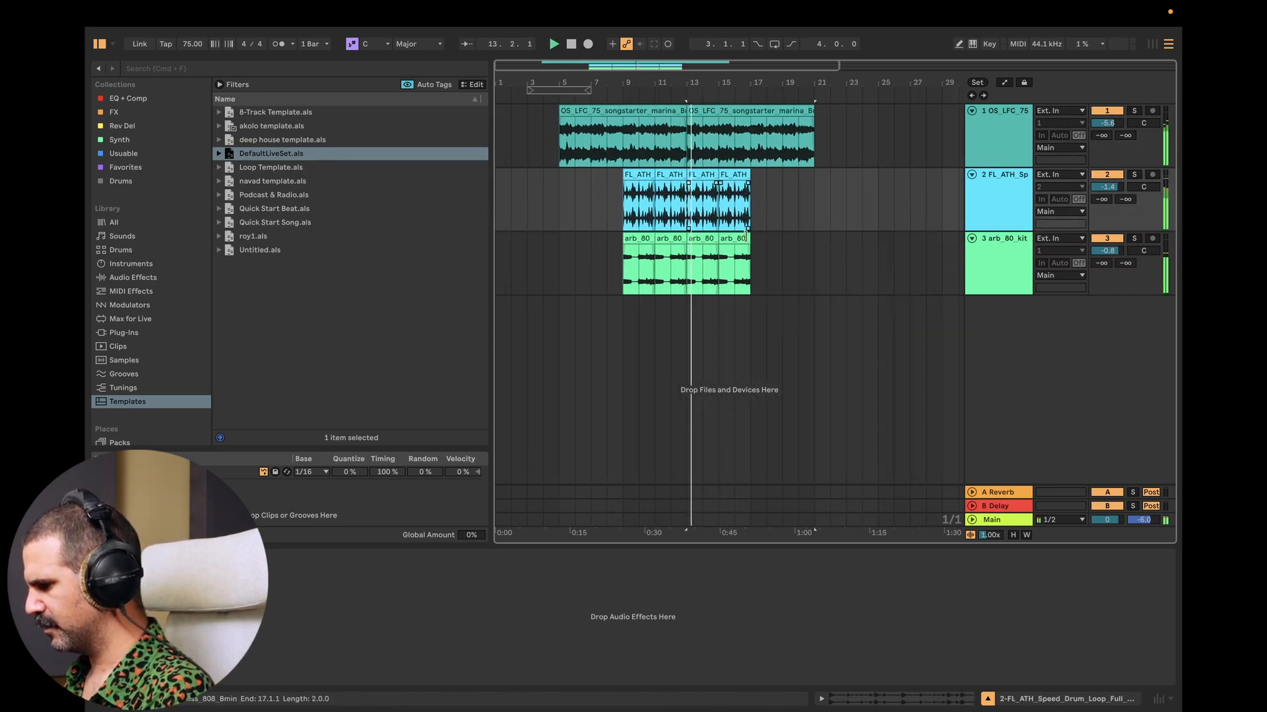
pyautogui.scroll(3, 746, 259)
pyautogui.click(728, 239)
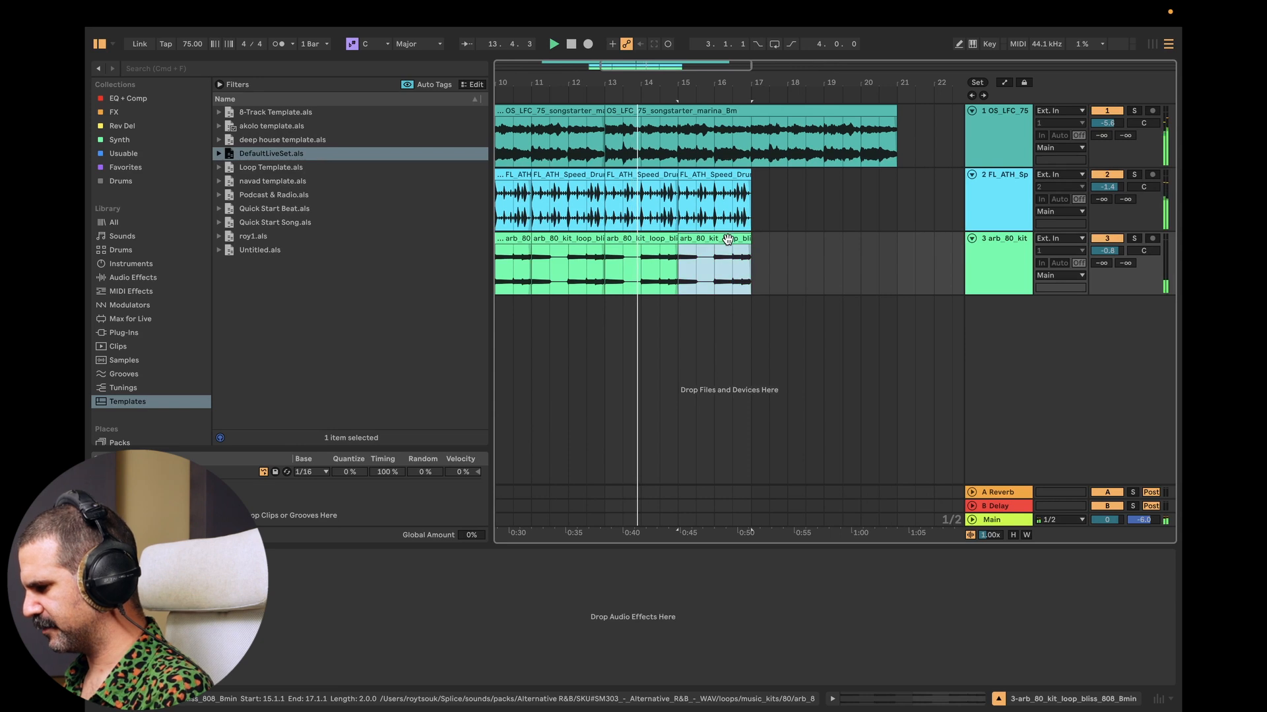
pyautogui.moveTo(756, 273); pyautogui.dragTo(605, 210)
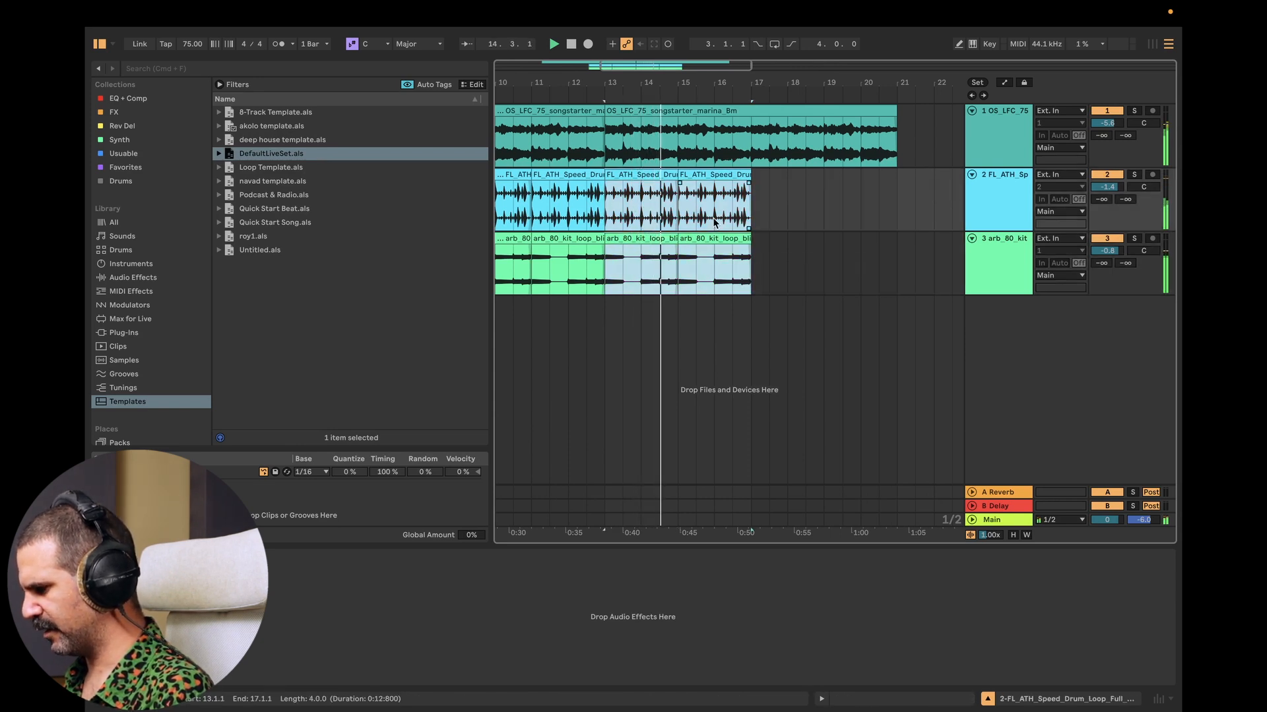
pyautogui.press('super+d')
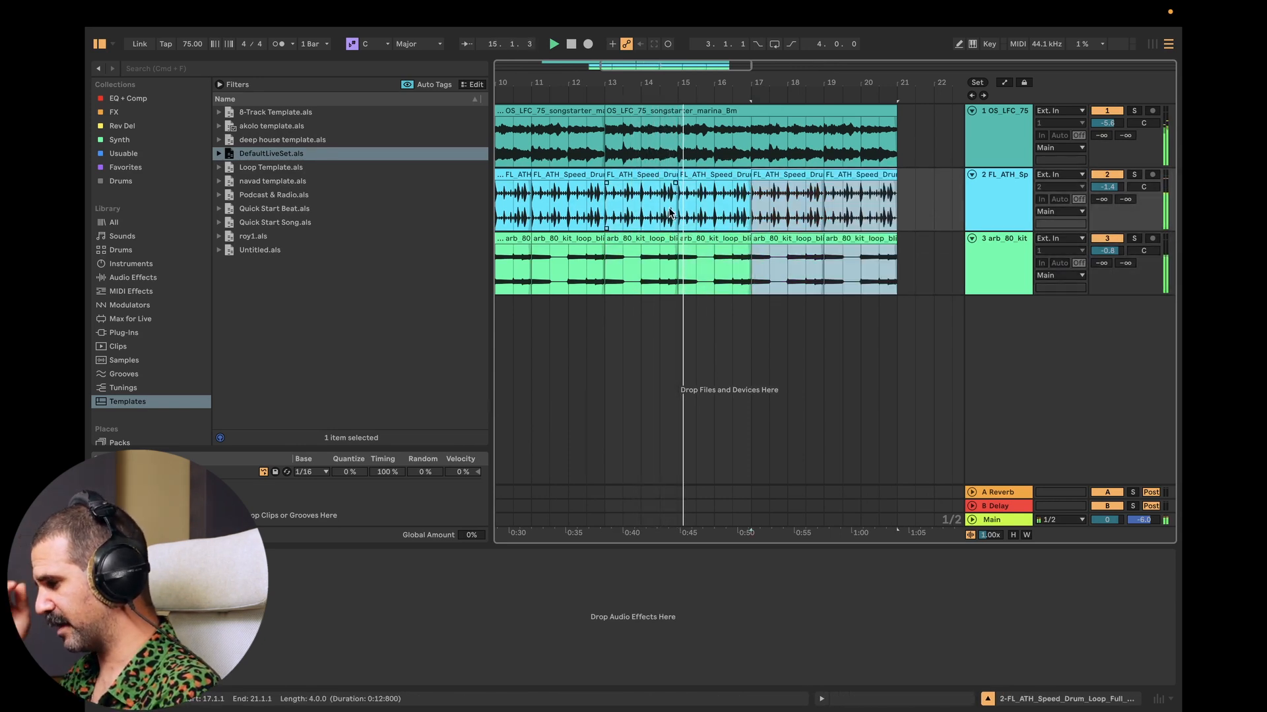
# Step: Cut the drum loop out of bar 16 for a one-bar drum break, and play from just before the gap
pyautogui.click(736, 212)
pyautogui.press('space')
pyautogui.press('+')
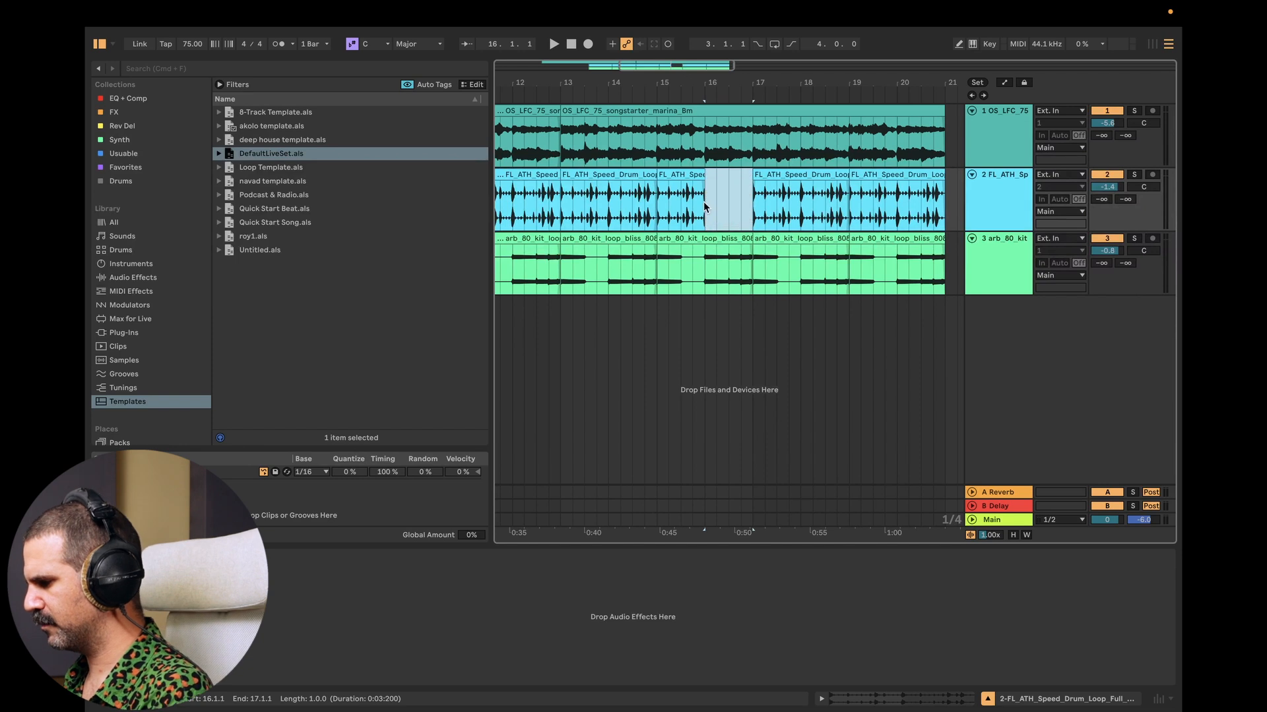
pyautogui.press('Delete')
pyautogui.click(683, 206)
pyautogui.press('space')
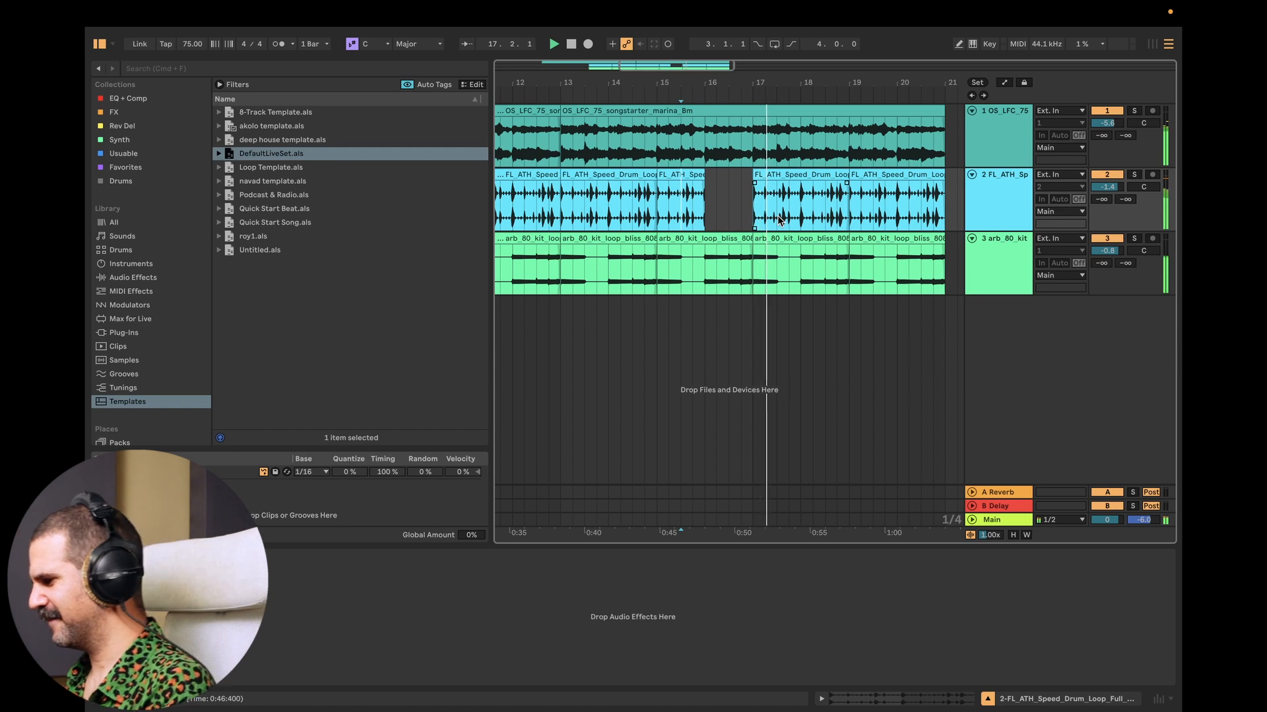
# Step: Duplicate the drum and 808 clips from bars 17 to 21 so they continue to bar 25, and play from just before bar 21
pyautogui.scroll(-5, 778, 221)
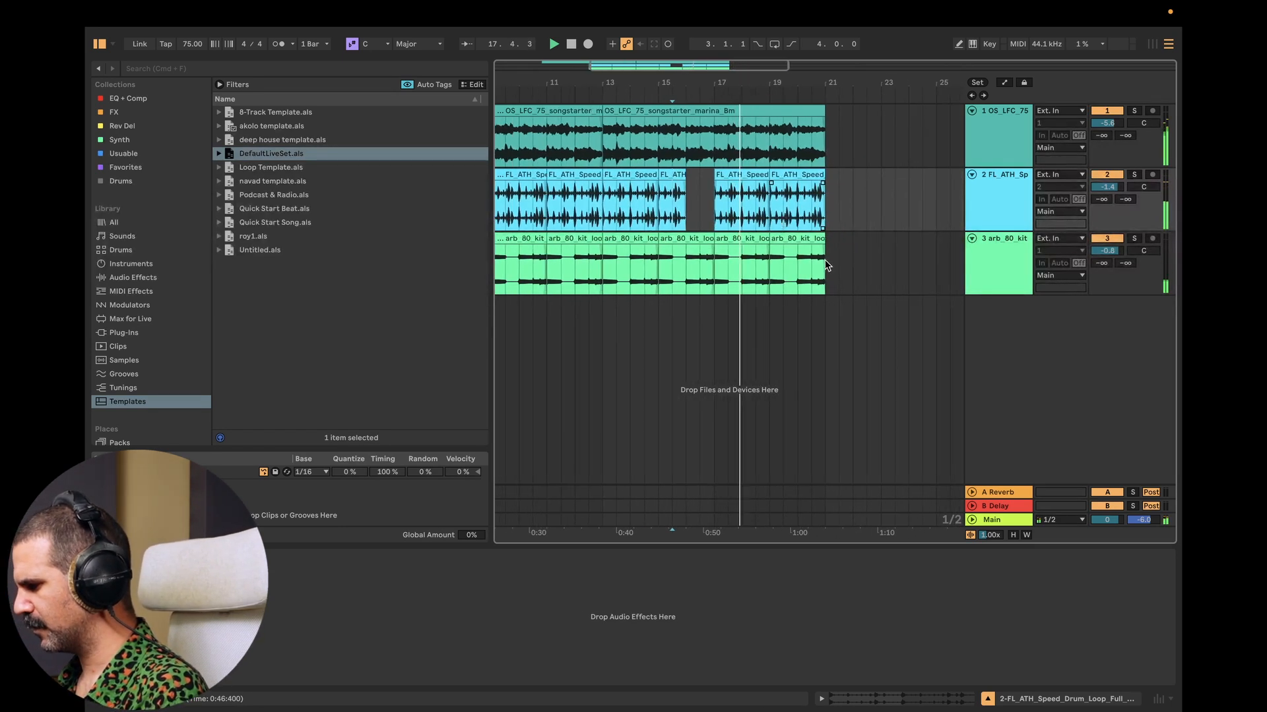
pyautogui.click(804, 236)
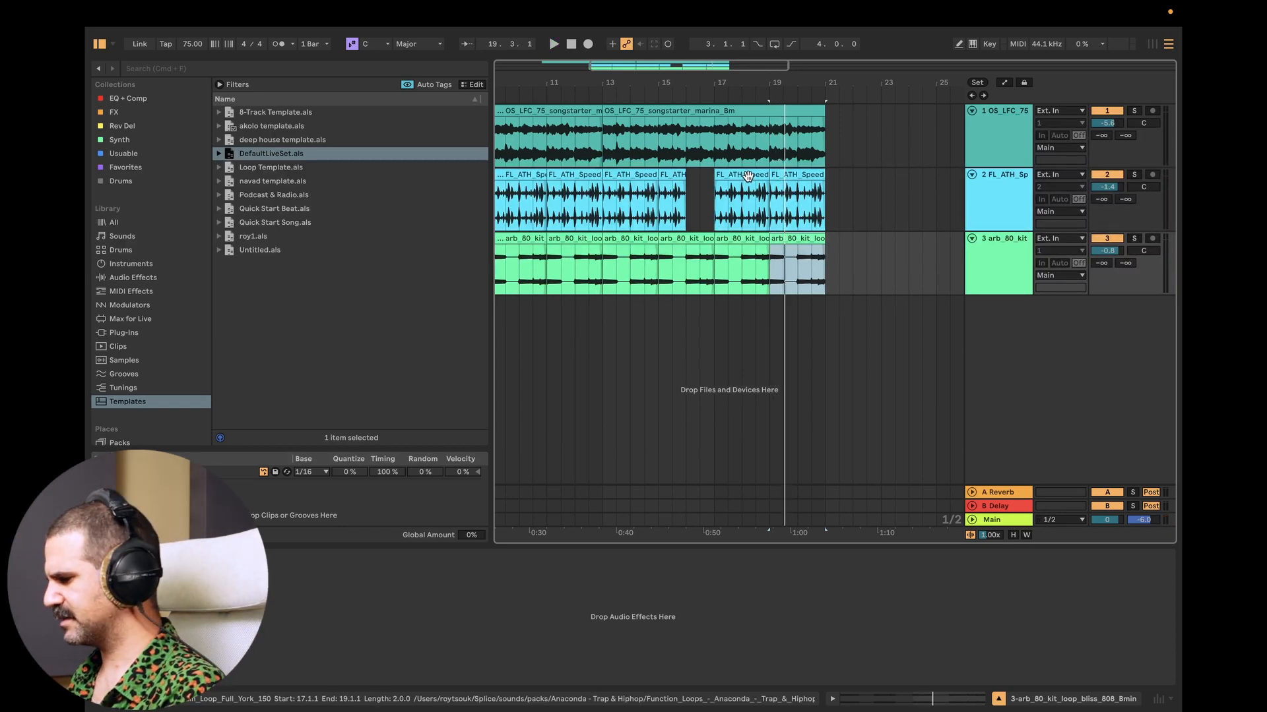
pyautogui.click(750, 175)
pyautogui.press('space')
pyautogui.moveTo(837, 279); pyautogui.dragTo(748, 217)
pyautogui.press('super+d')
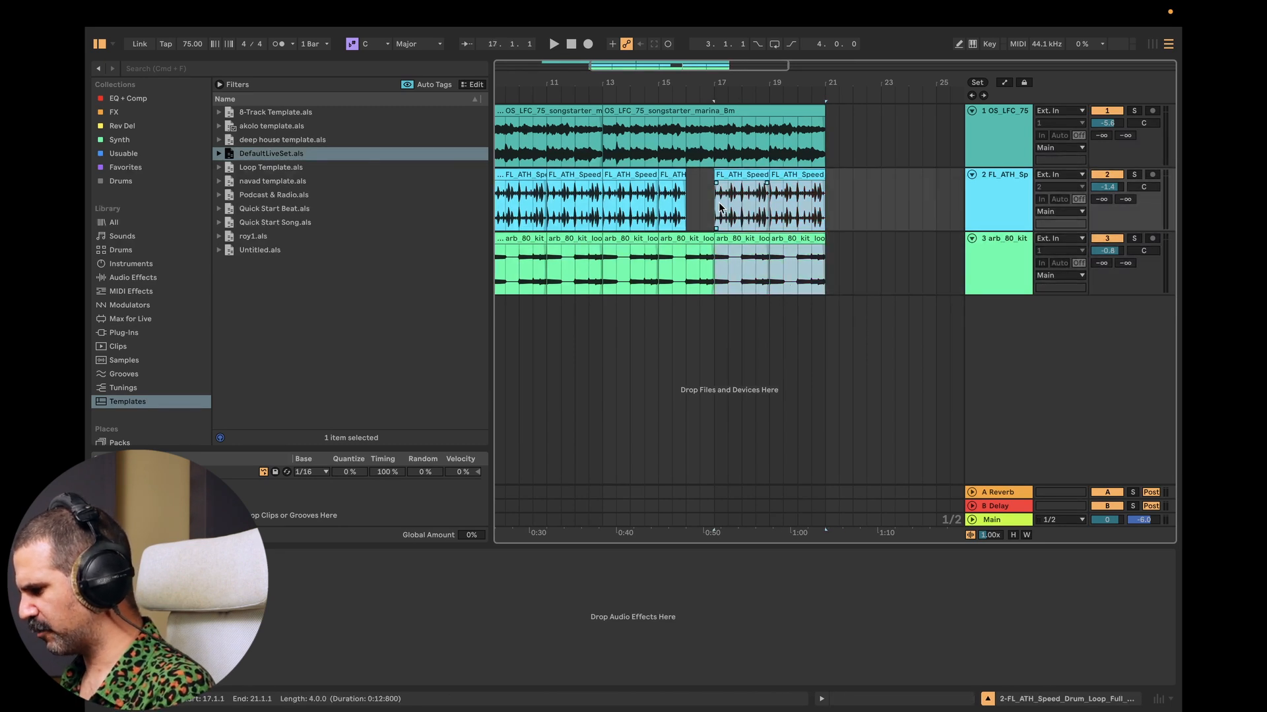
pyautogui.click(810, 212)
pyautogui.press('space')
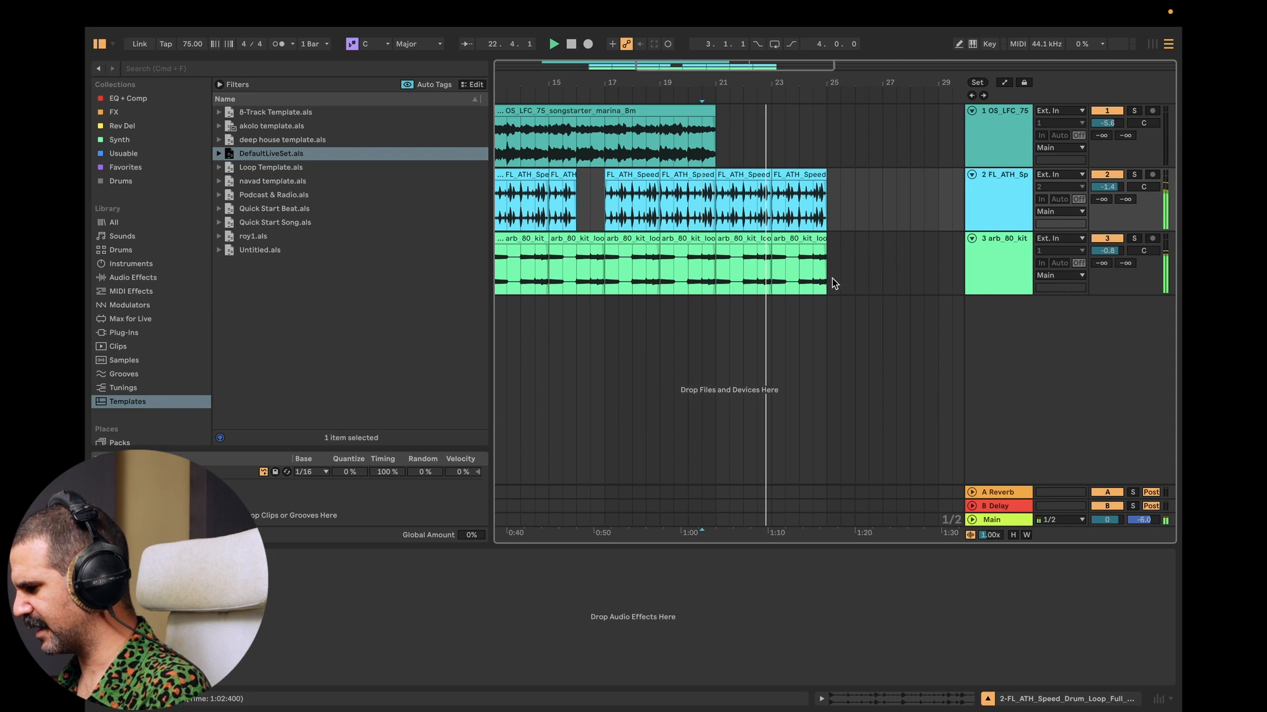
# Step: Keep duplicating the last four bars of drum and 808 clips until both tracks reach bar 37
pyautogui.moveTo(830, 278); pyautogui.dragTo(716, 214)
pyautogui.press('super+d')
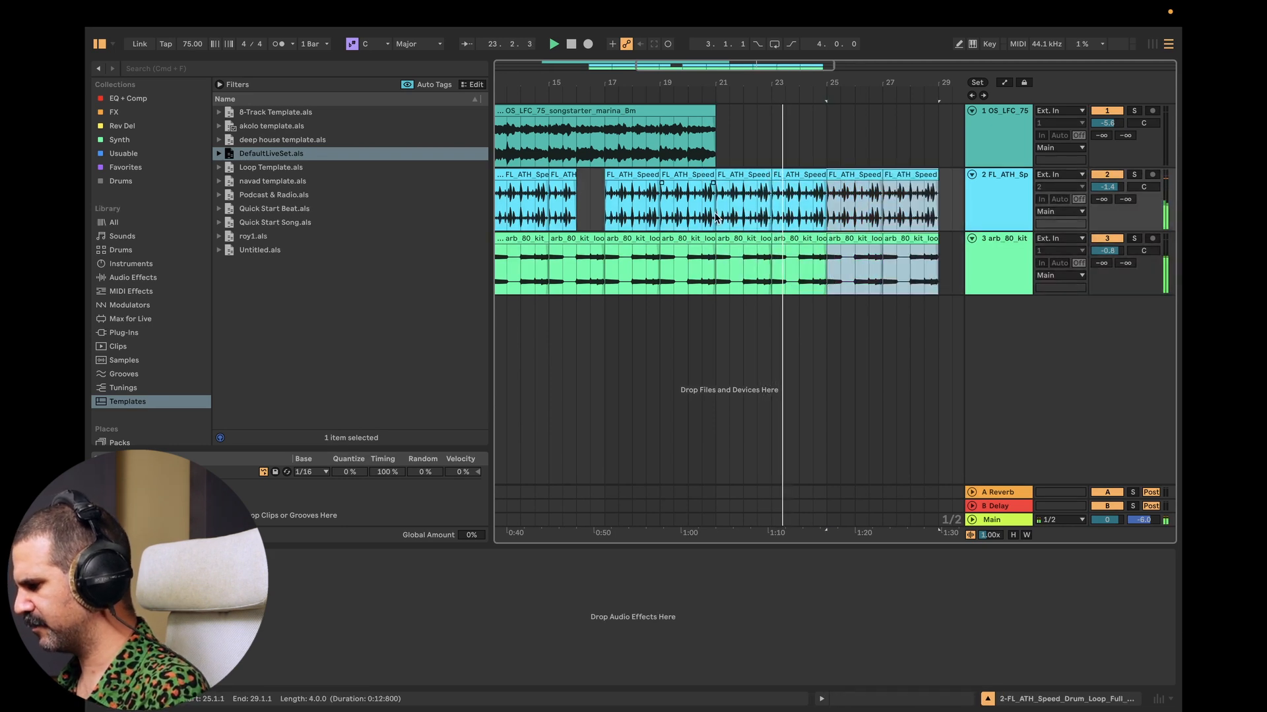
pyautogui.hscroll(1, 717, 218)
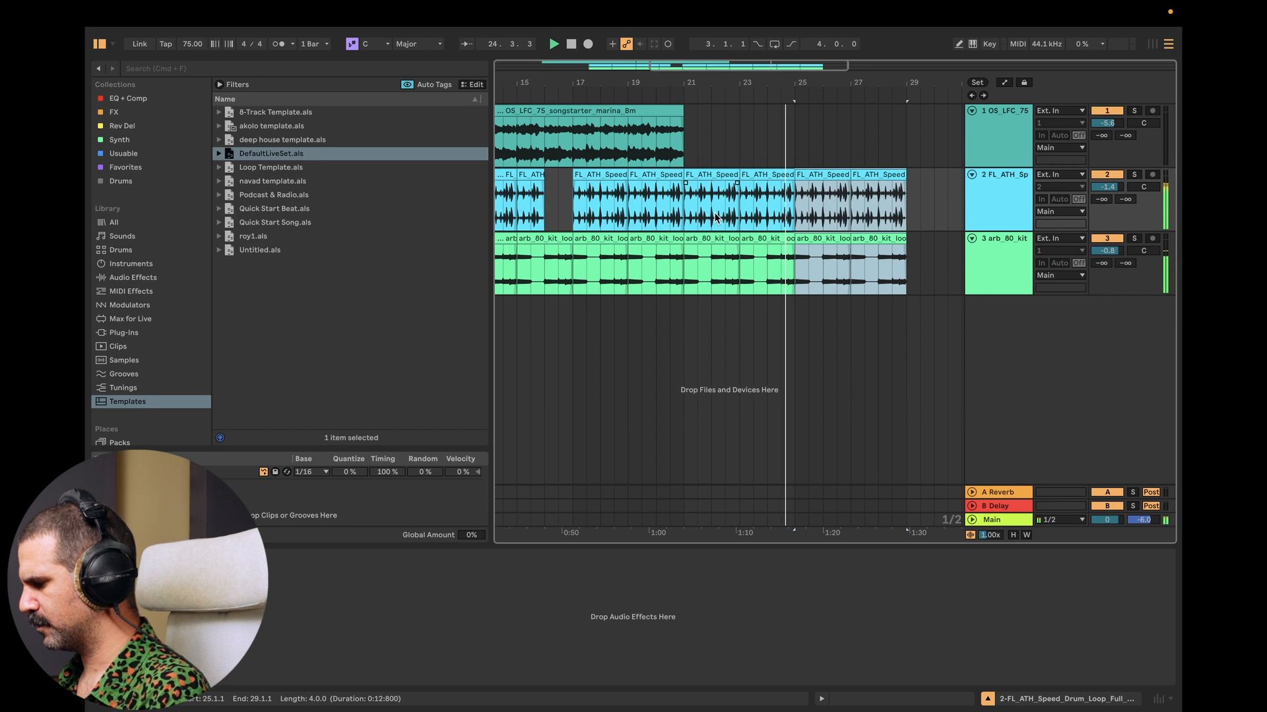
pyautogui.hscroll(2, 716, 216)
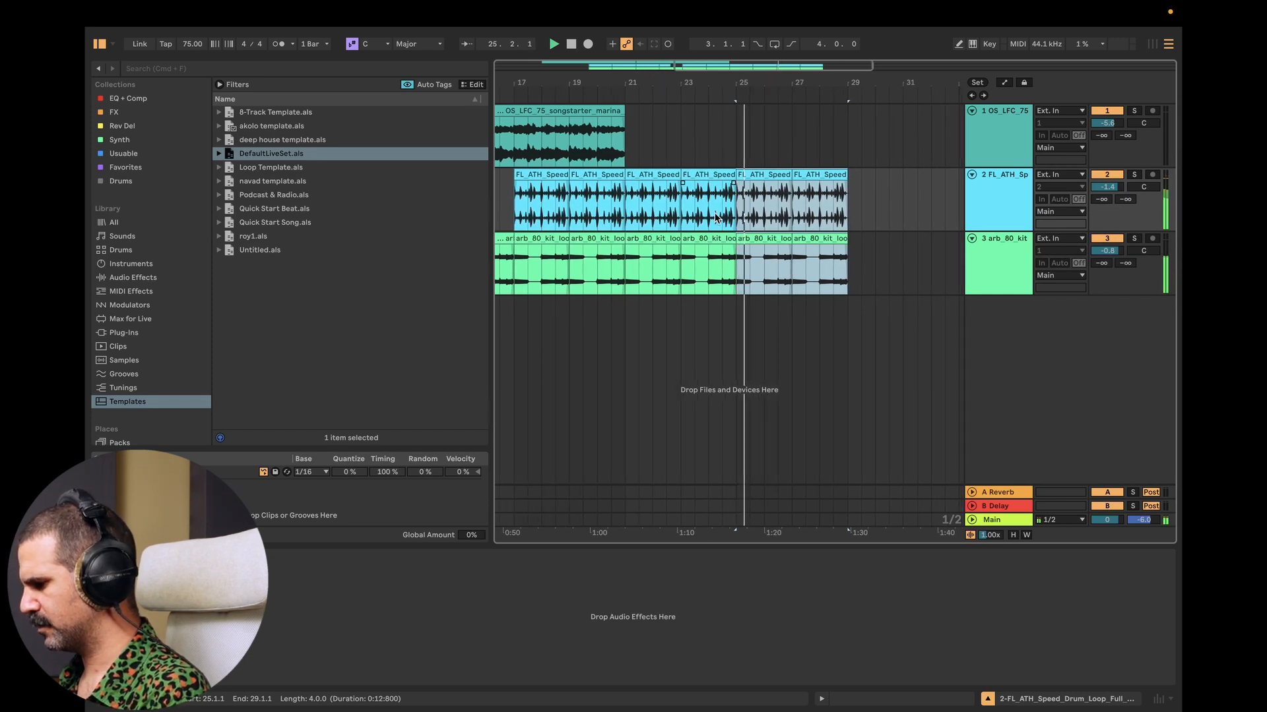
pyautogui.press('super+d')
pyautogui.scroll(-2, 718, 219)
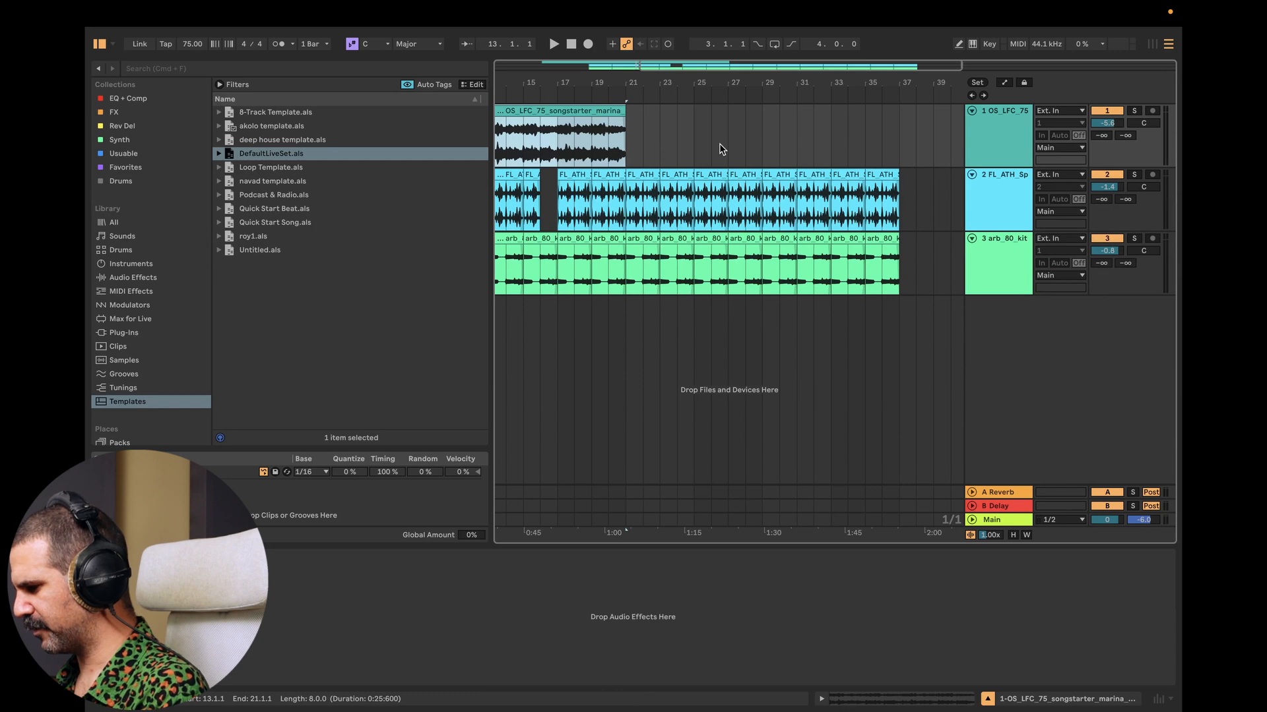
# Step: Paste a copy of the eight-bar songstarter clip at bar 29 and play from there
pyautogui.click(762, 144)
pyautogui.press('super+v')
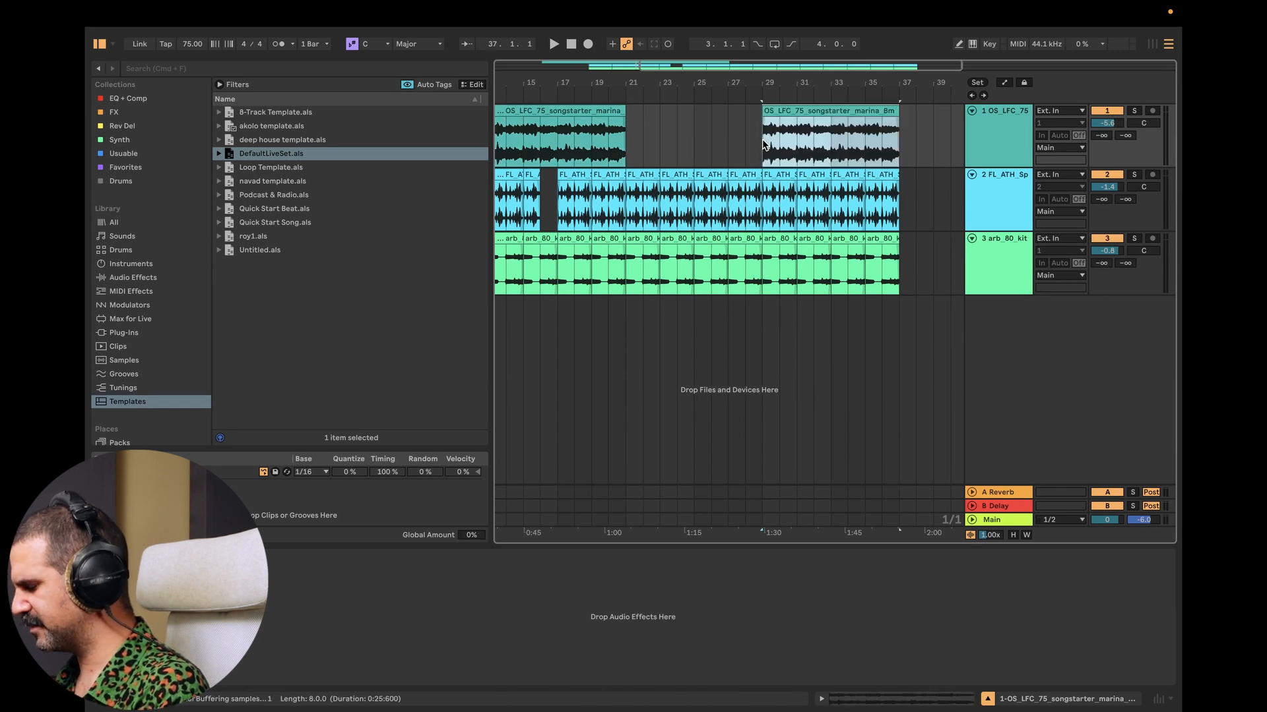
pyautogui.scroll(-3, 762, 143)
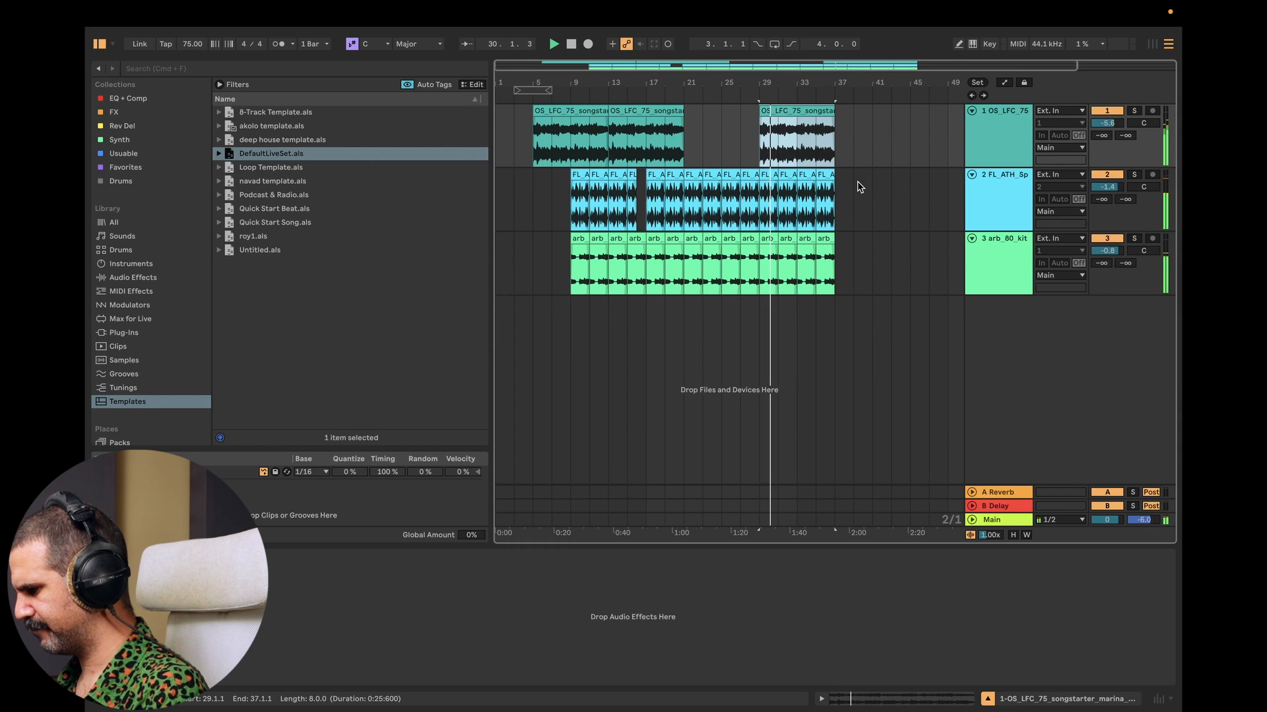
# Step: Delete the drum and 808 audio in the second half of bar 32, and play from bar 32
pyautogui.scroll(5, 608, 197)
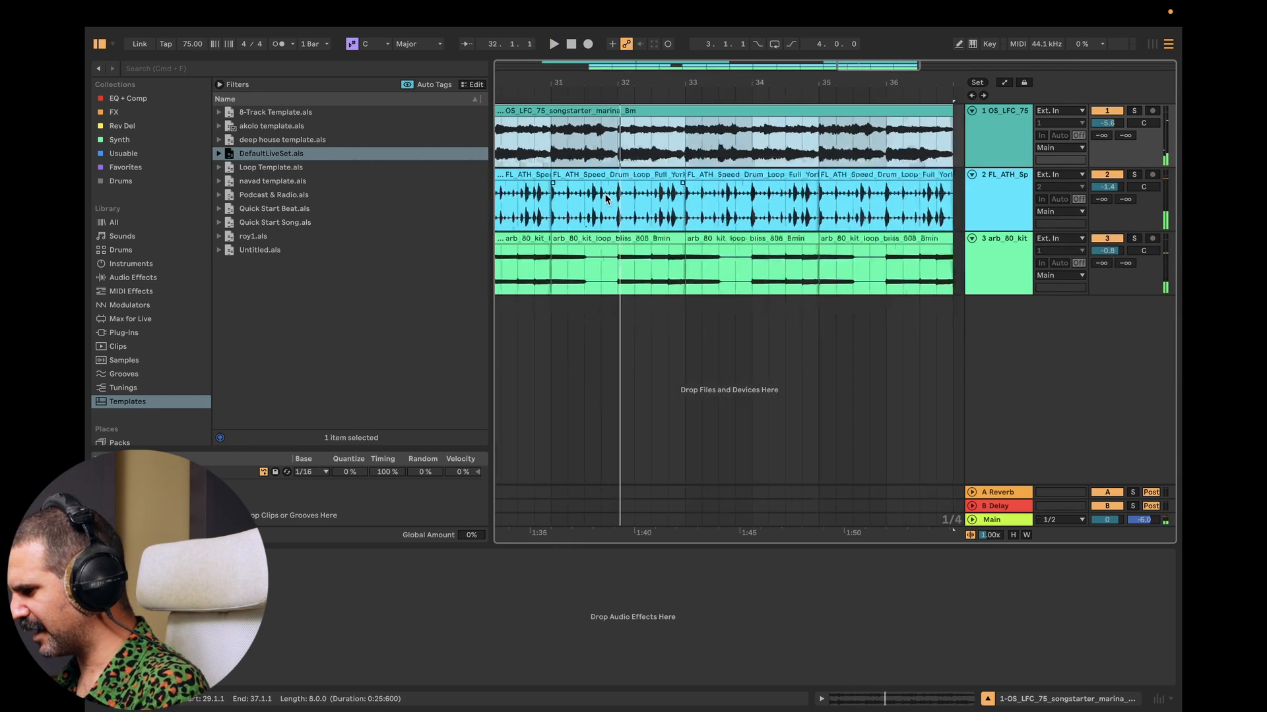
pyautogui.press('space')
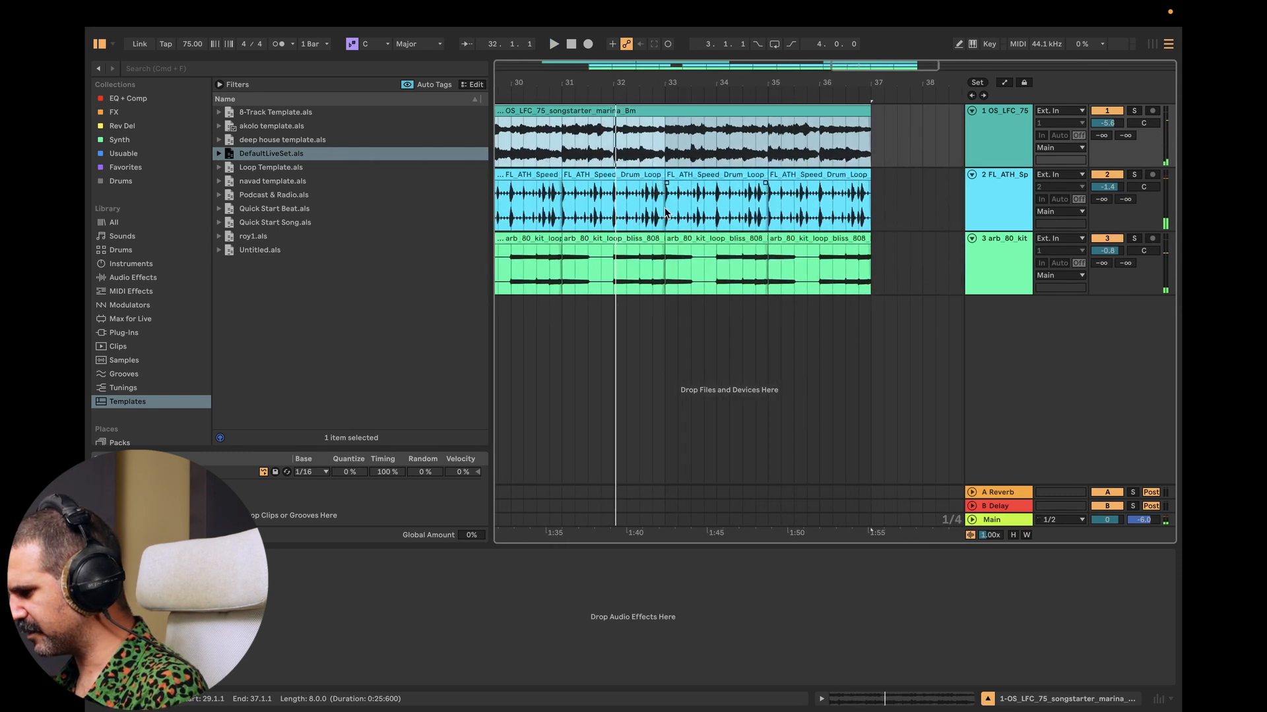
pyautogui.scroll(1, 601, 205)
pyautogui.moveTo(673, 269); pyautogui.dragTo(645, 213)
pyautogui.press('Delete')
pyautogui.click(615, 208)
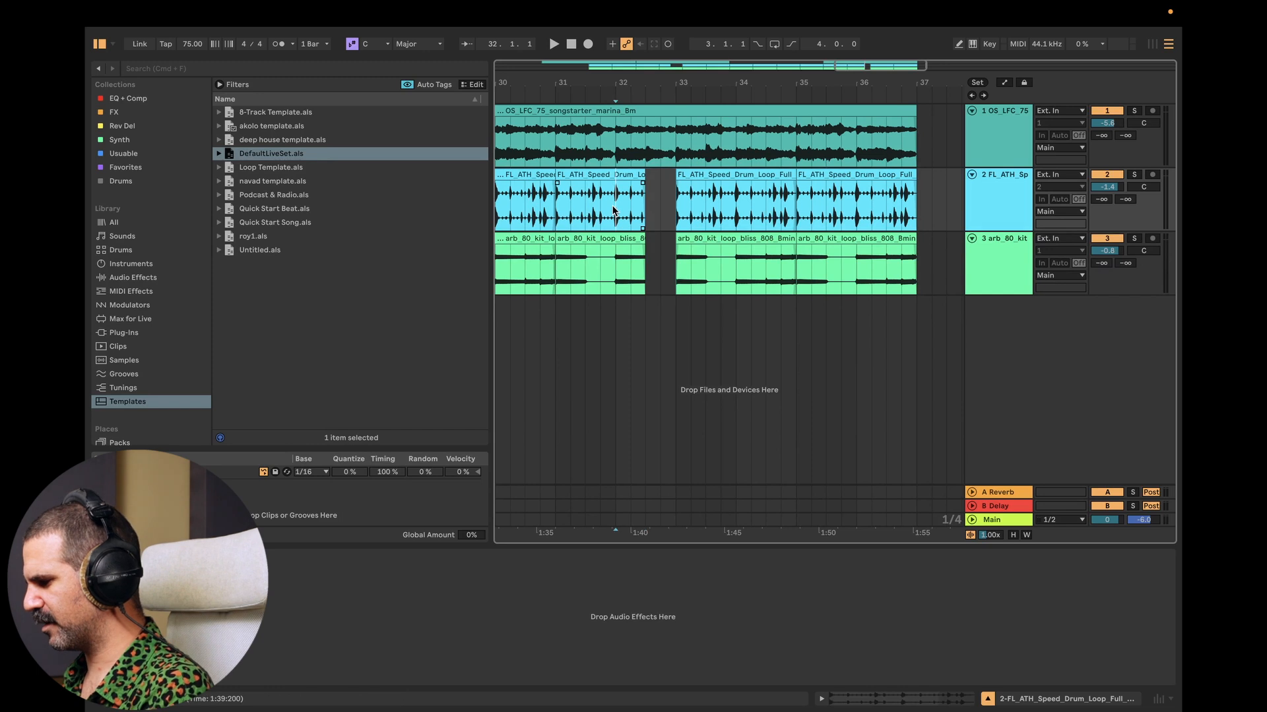
pyautogui.press('space')
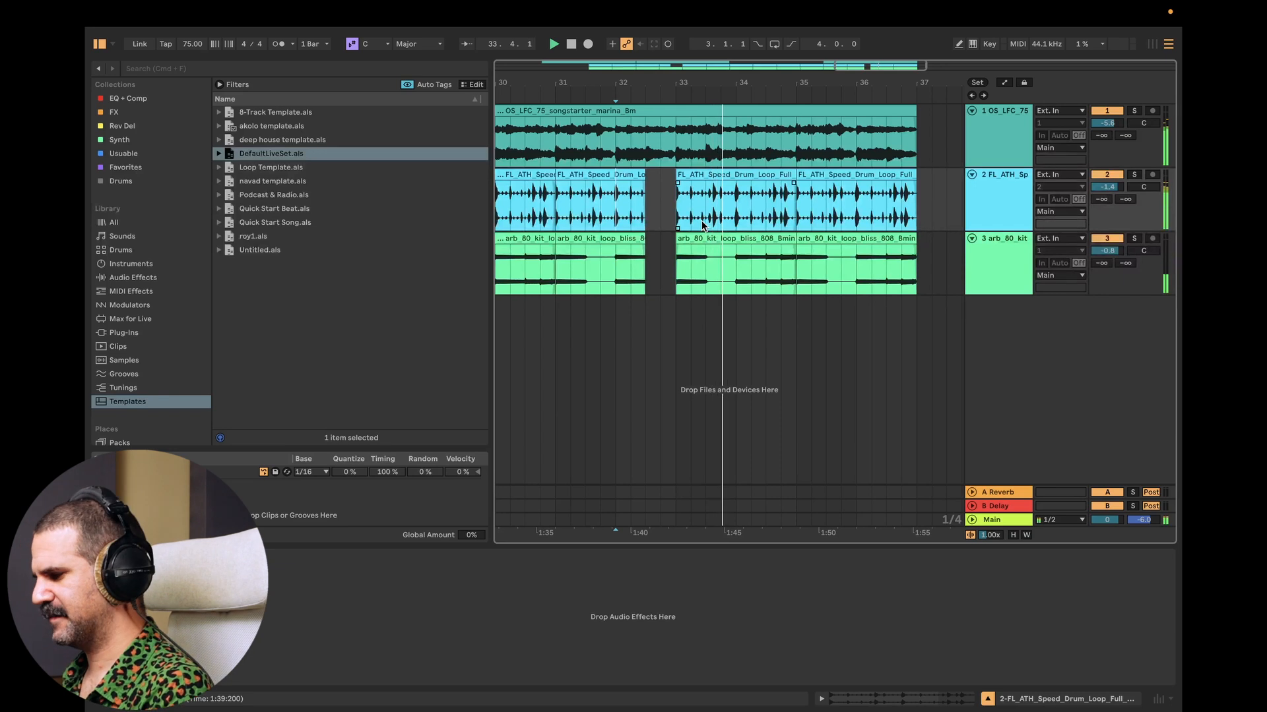
# Step: Duplicate the bar 29 songstarter clip so it continues from bar 37 to bar 45, and play from just before bar 37
pyautogui.scroll(-5, 702, 222)
pyautogui.hscroll(-1, 702, 222)
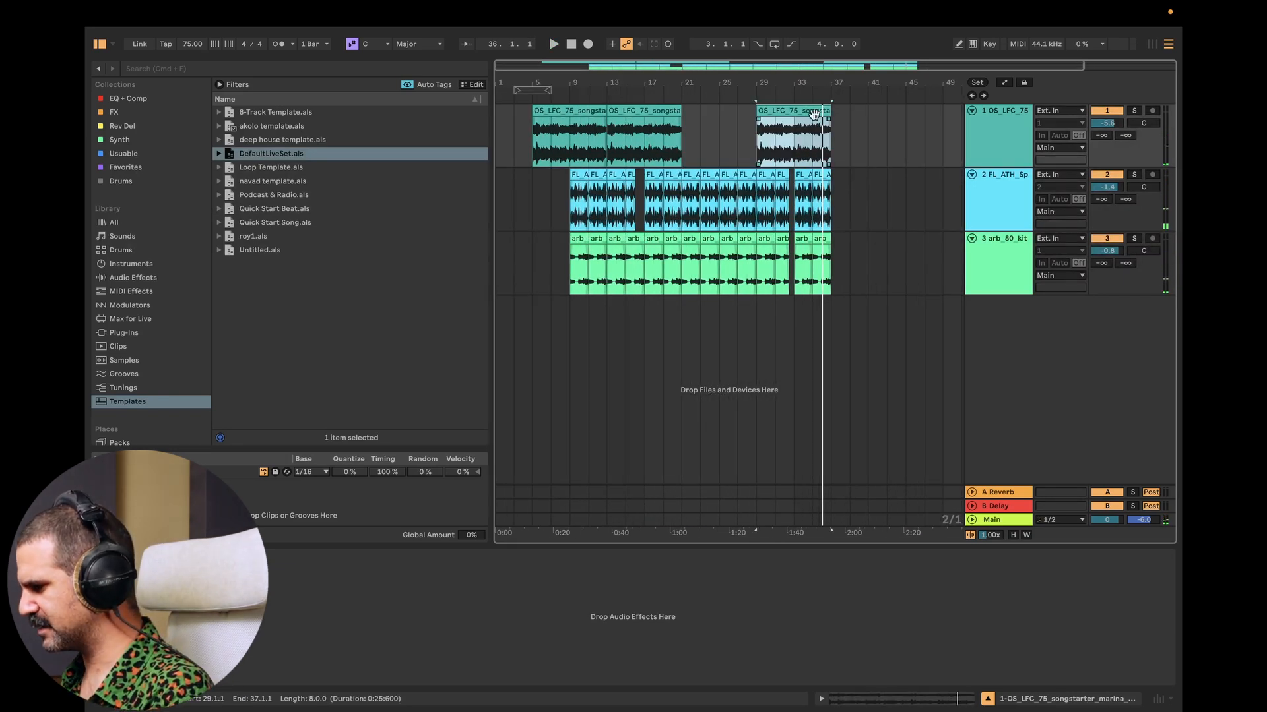
pyautogui.press('super+d')
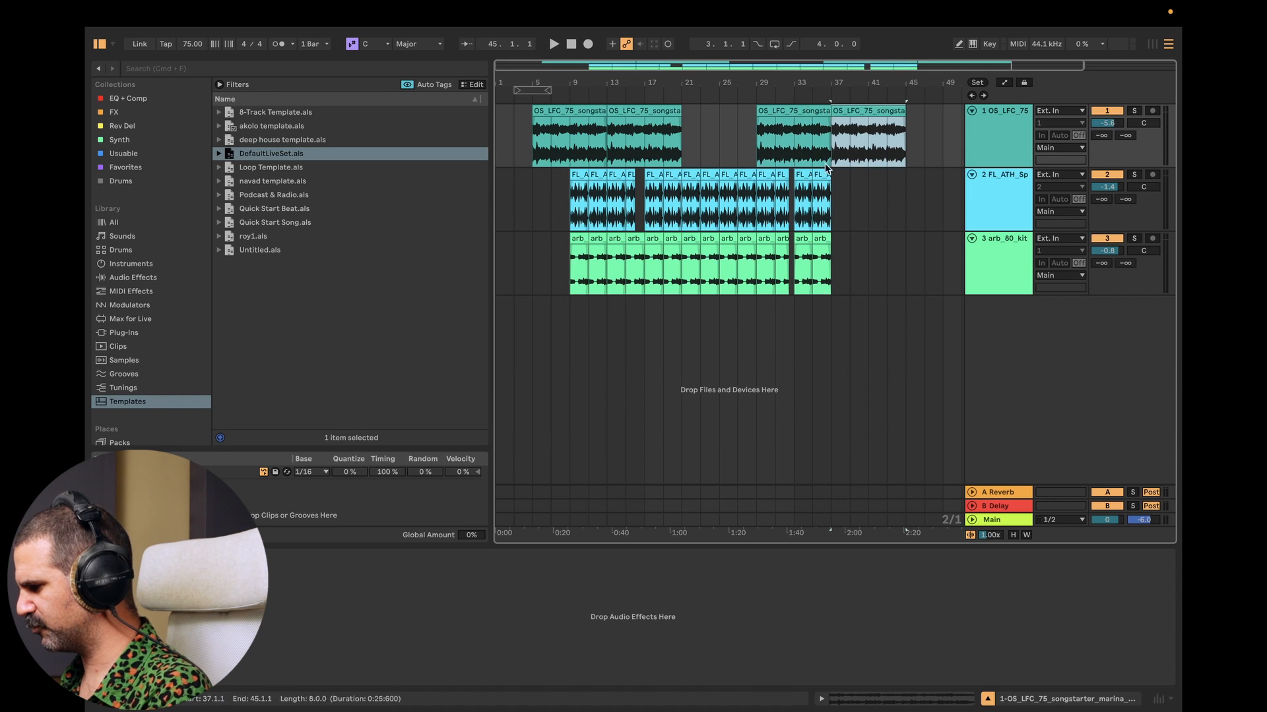
pyautogui.scroll(5, 830, 198)
pyautogui.click(820, 142)
pyautogui.press('space')
pyautogui.scroll(3, 856, 201)
pyautogui.scroll(2, 856, 199)
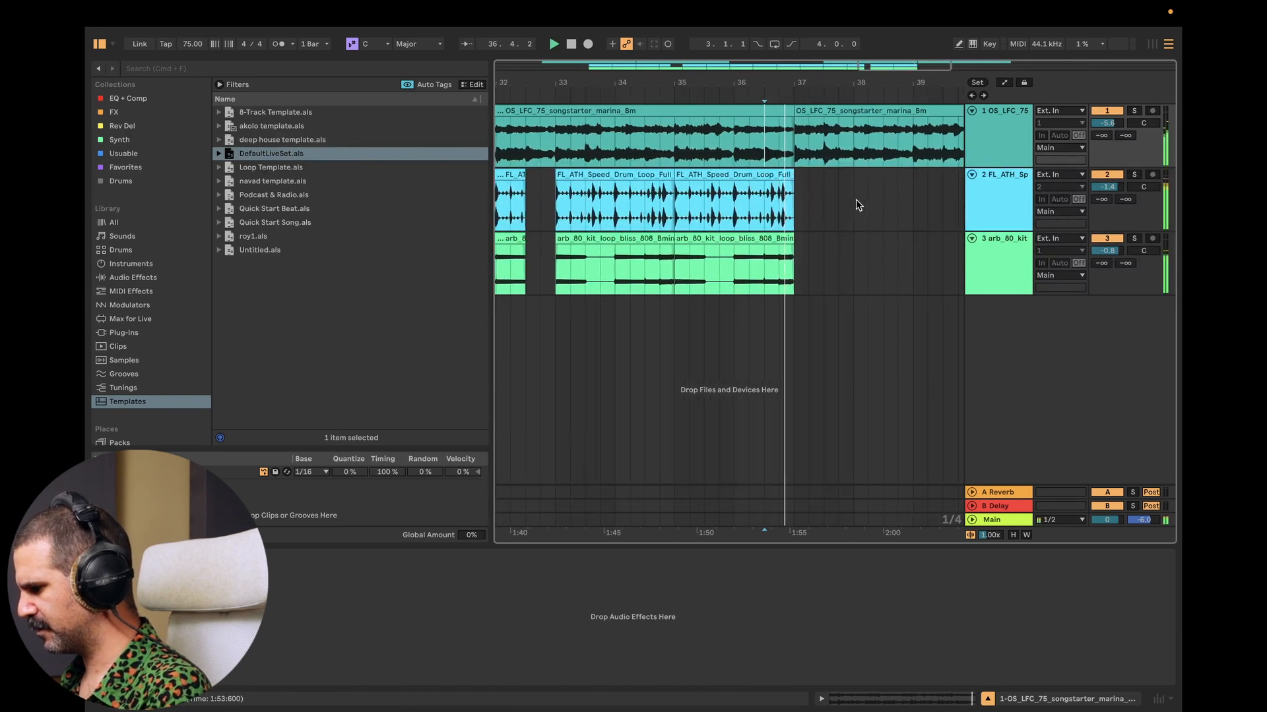
pyautogui.scroll(-5, 857, 200)
pyautogui.scroll(-3, 857, 200)
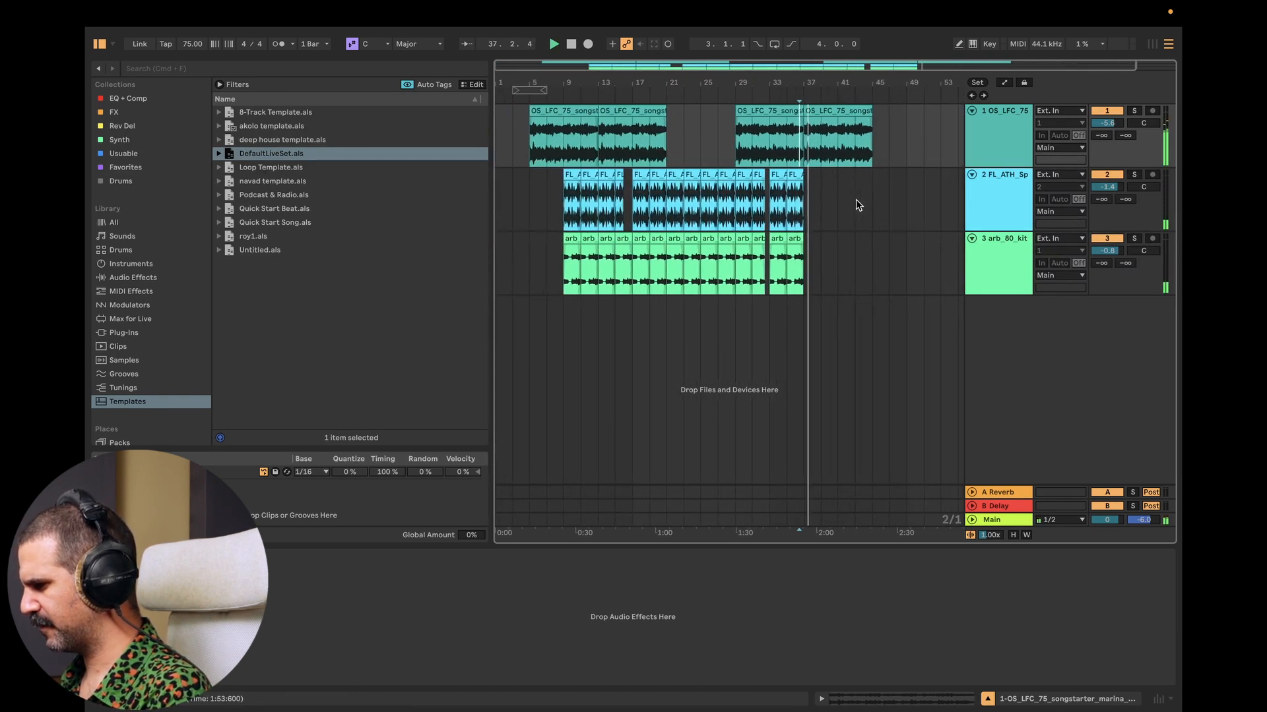
# Step: Export bars 5 to 45 of the Main output as an MP3 named My First Beat in the DIY Musician folder
pyautogui.click(828, 111)
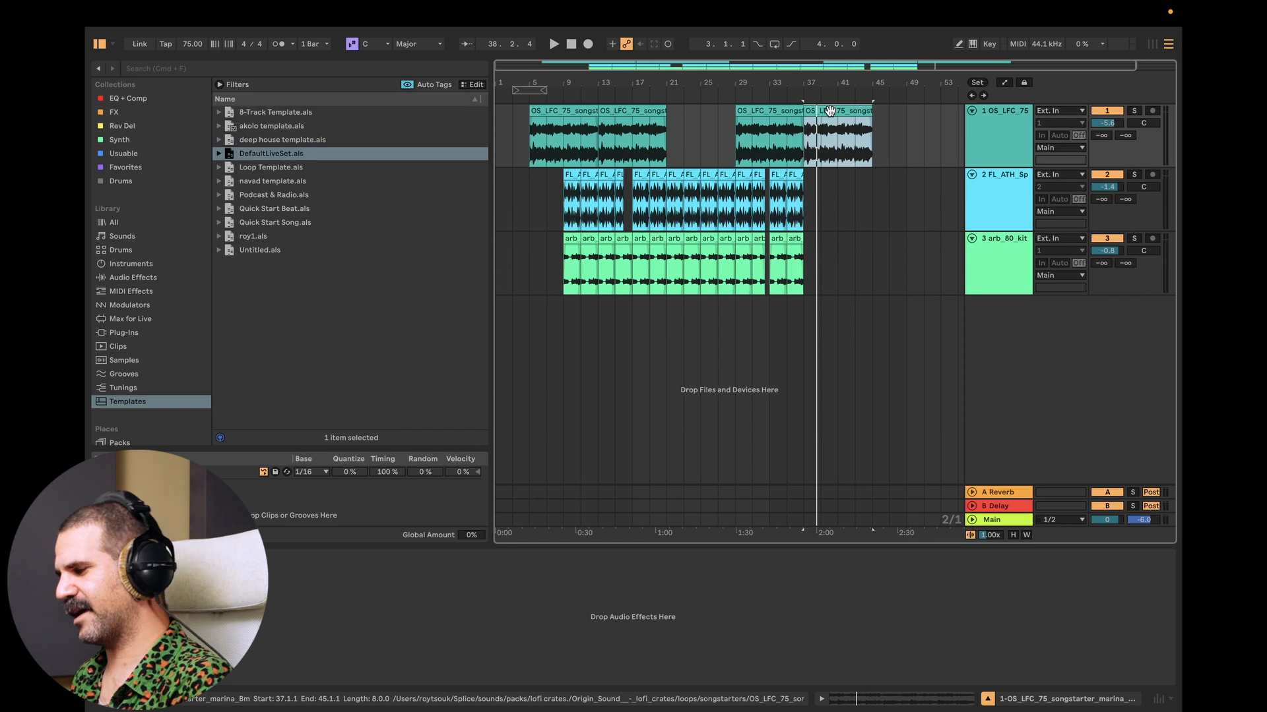
pyautogui.click(874, 203)
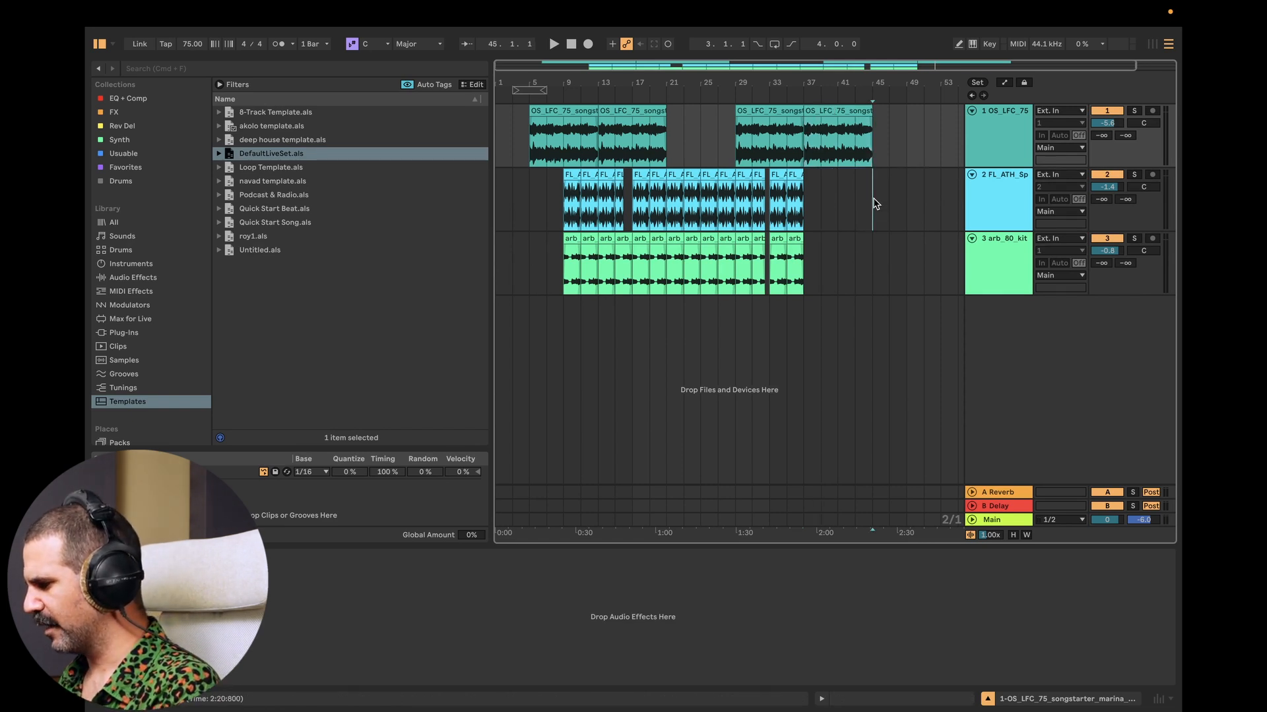
pyautogui.moveTo(874, 203); pyautogui.dragTo(528, 203)
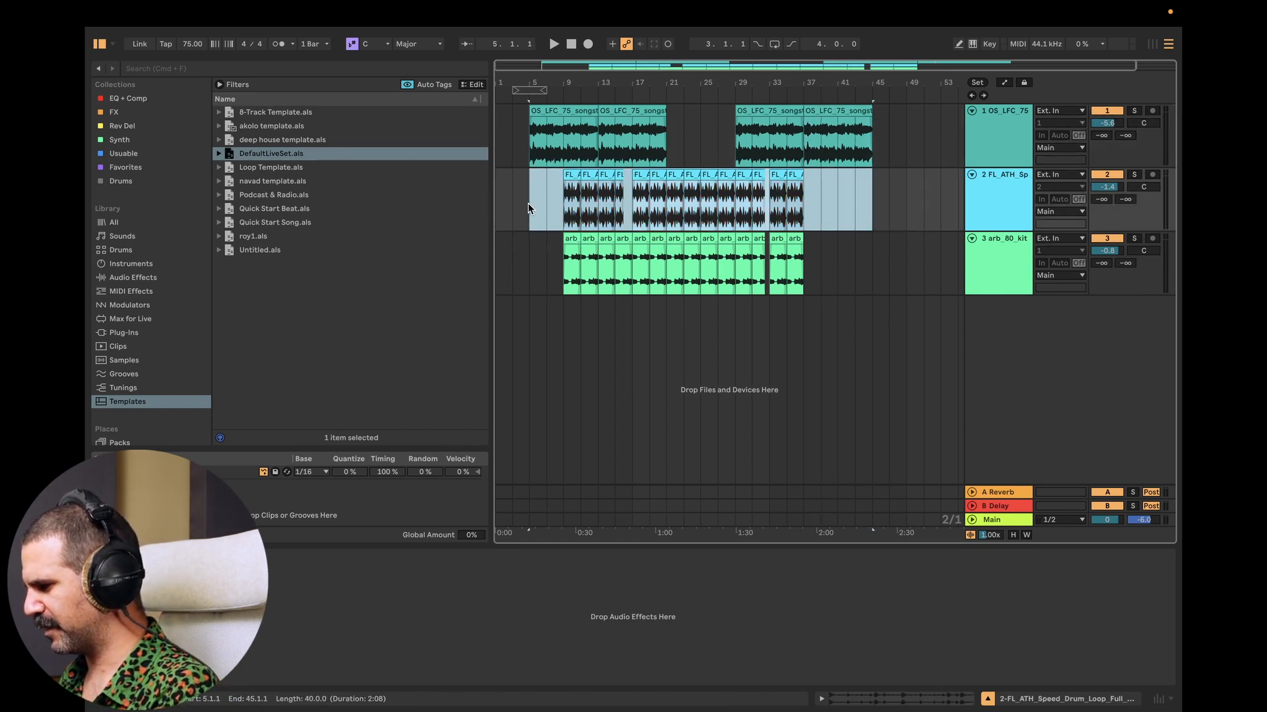
pyautogui.keyDown('shift'); pyautogui.click(847, 211); pyautogui.keyUp('shift')
pyautogui.moveTo(881, 218); pyautogui.dragTo(526, 208)
pyautogui.moveTo(119, 3)
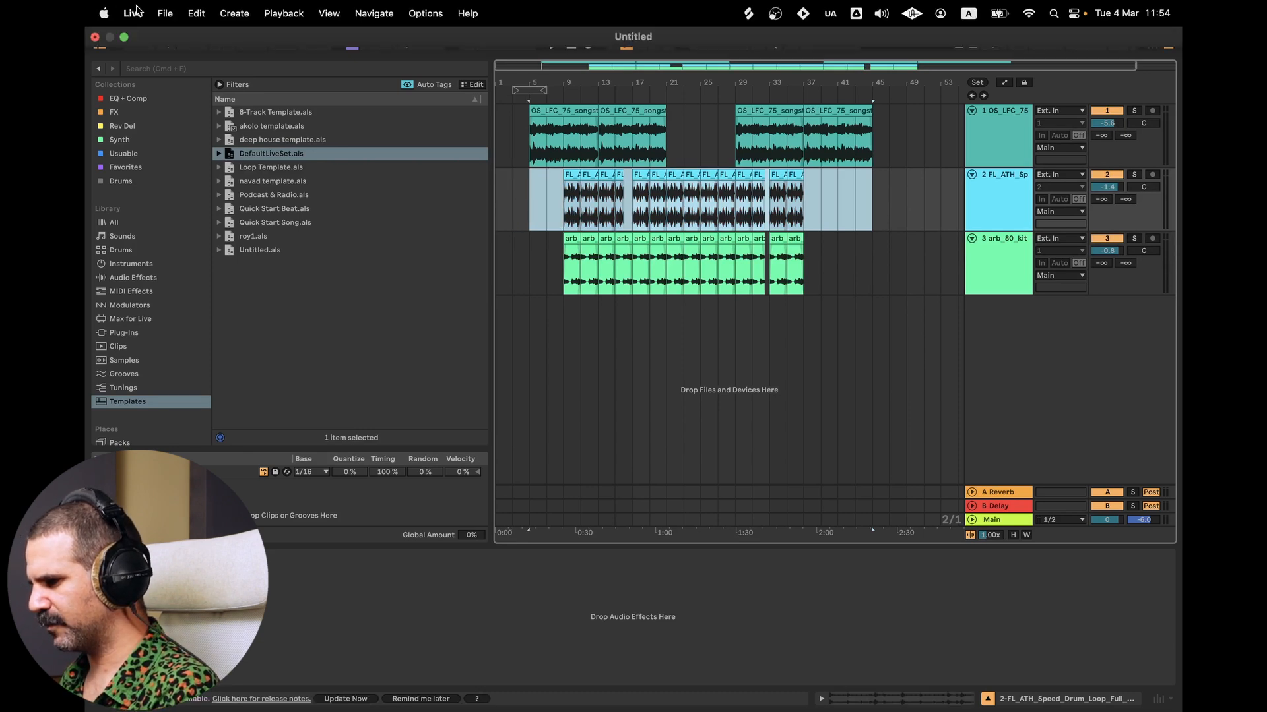
pyautogui.click(164, 15)
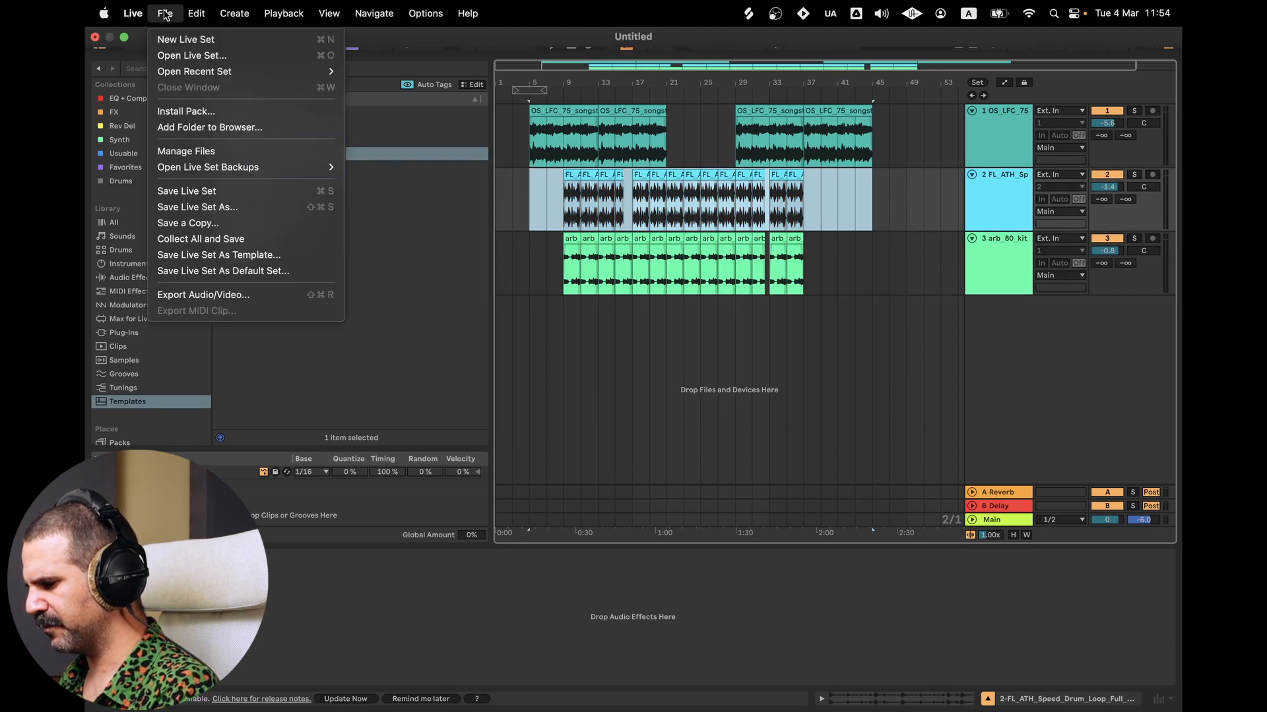
pyautogui.click(230, 296)
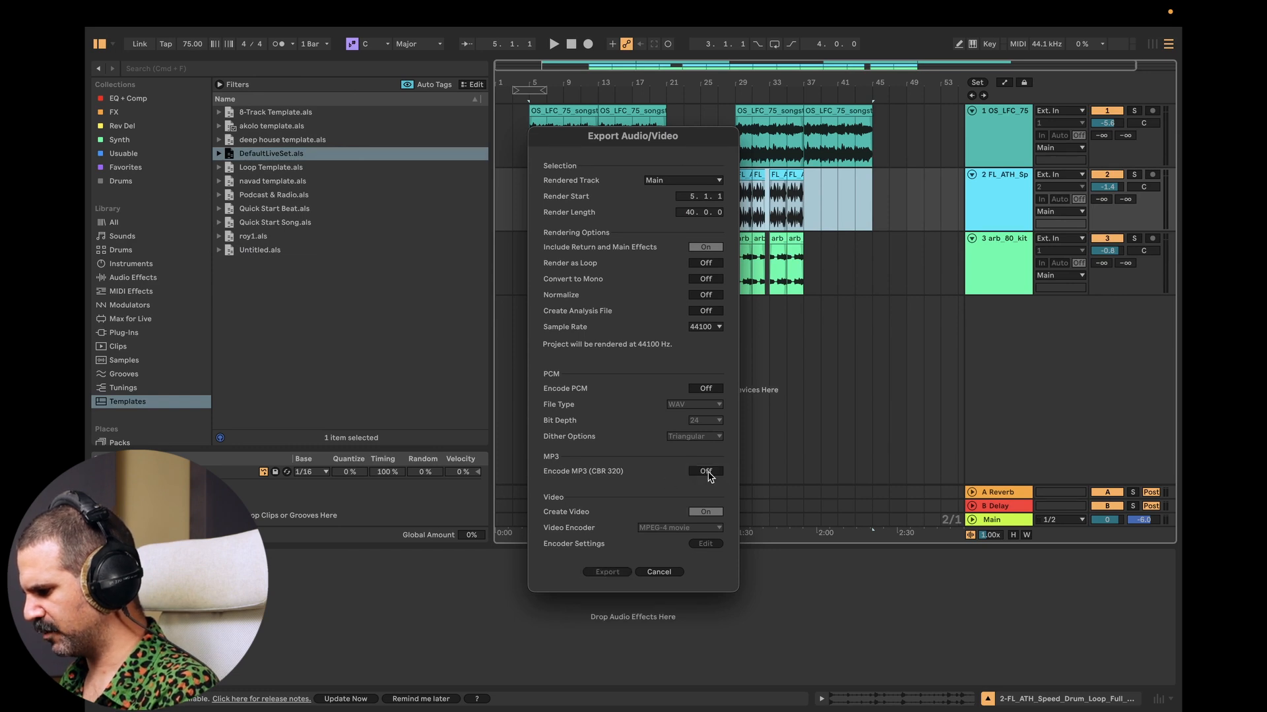
pyautogui.click(607, 572)
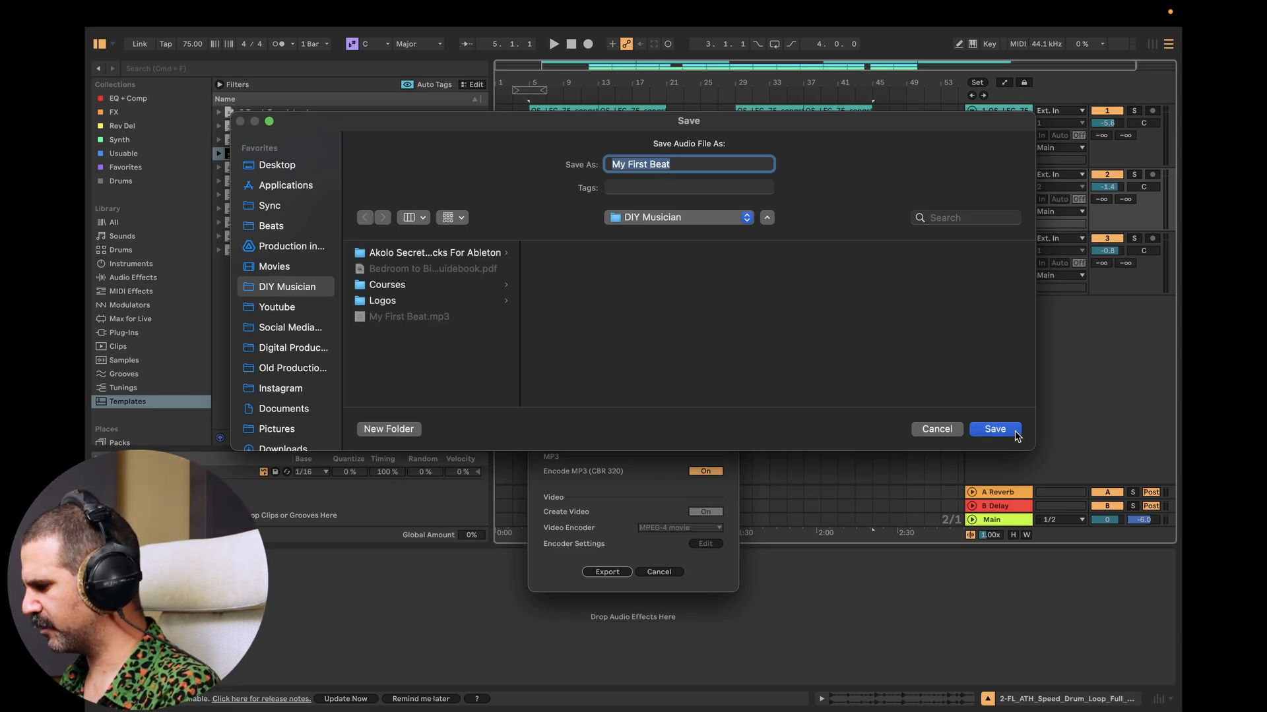
pyautogui.click(995, 430)
pyautogui.click(675, 355)
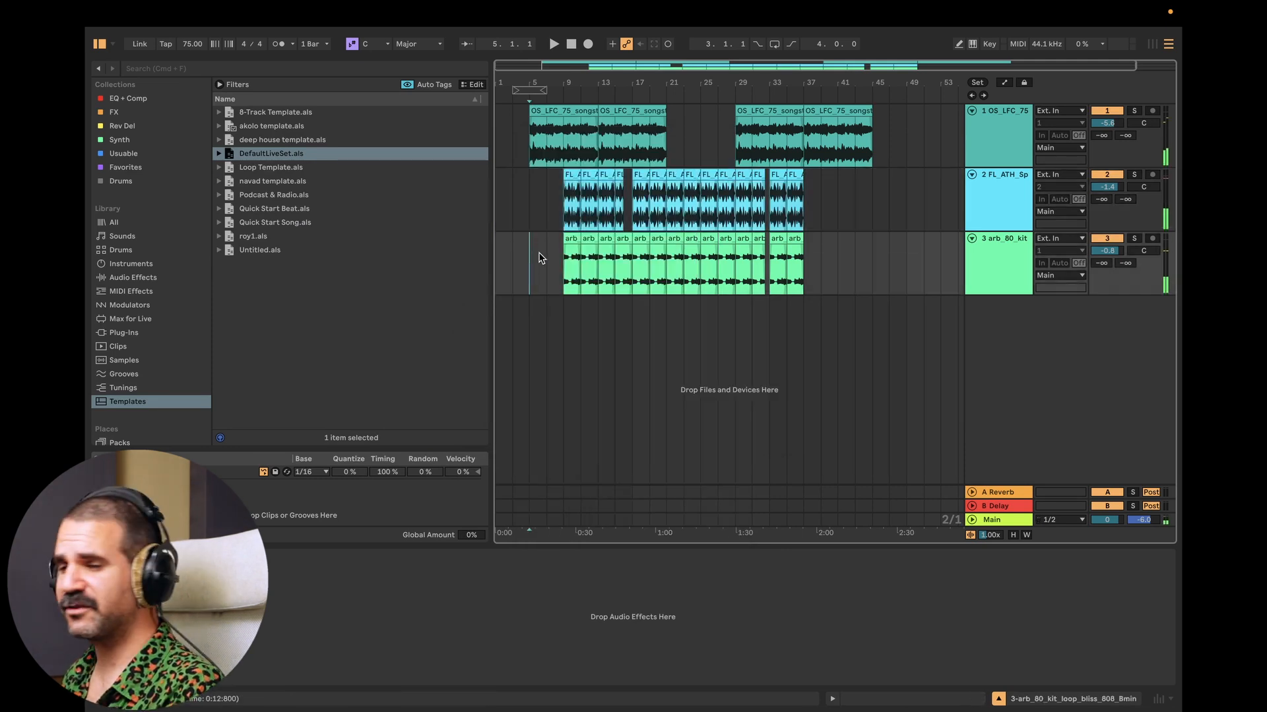
# Step: Save the Live Set as "my first beat" in the DIY Musician folder
pyautogui.click(539, 257)
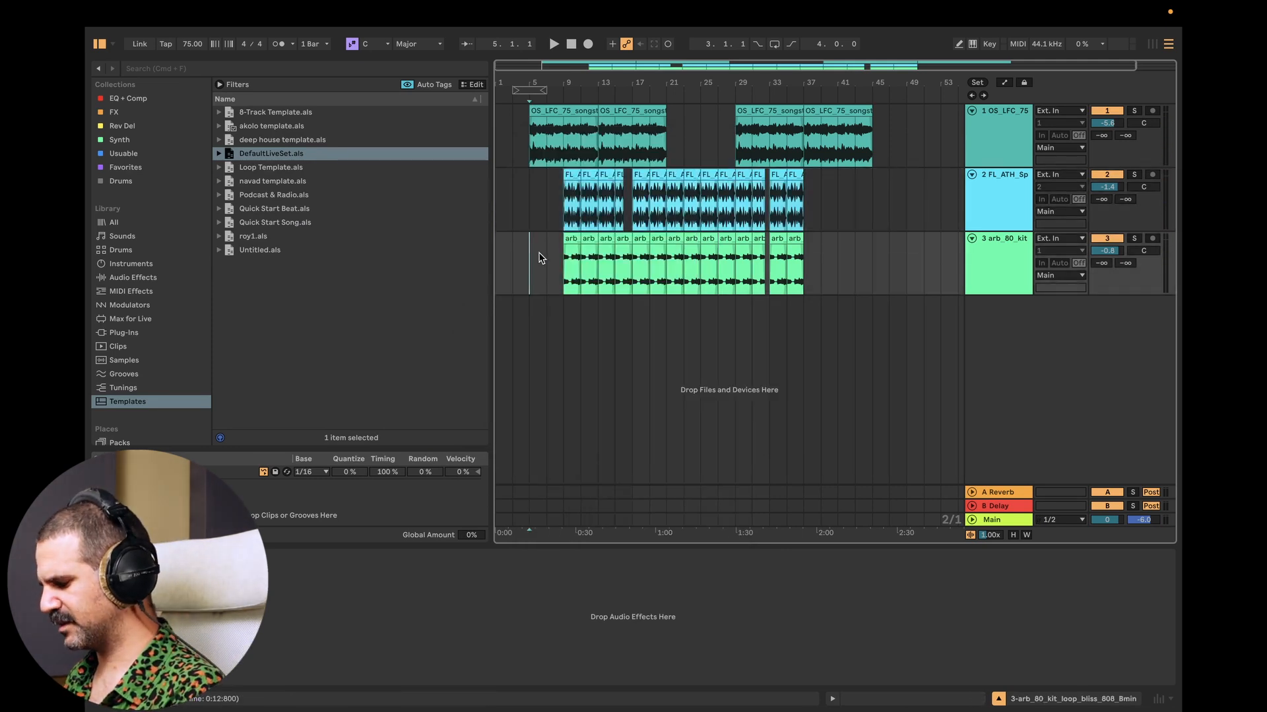
pyautogui.press('super+s')
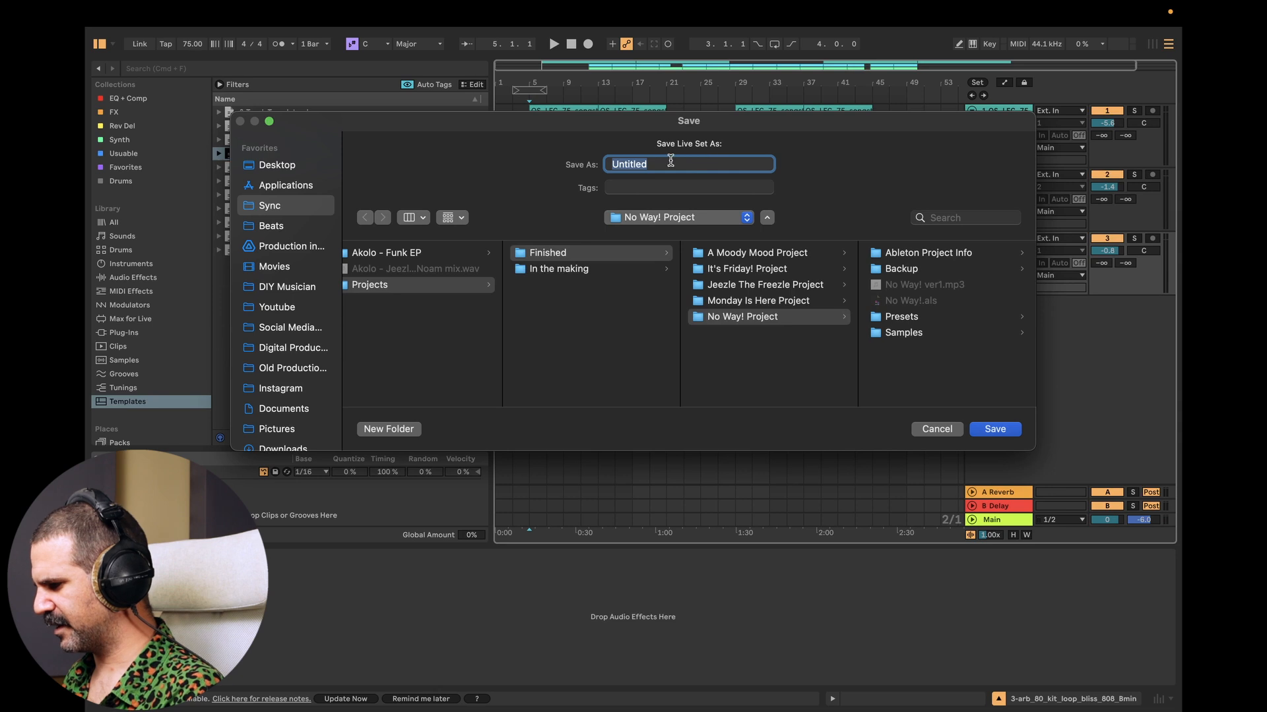
pyautogui.click(390, 287)
pyautogui.click(286, 289)
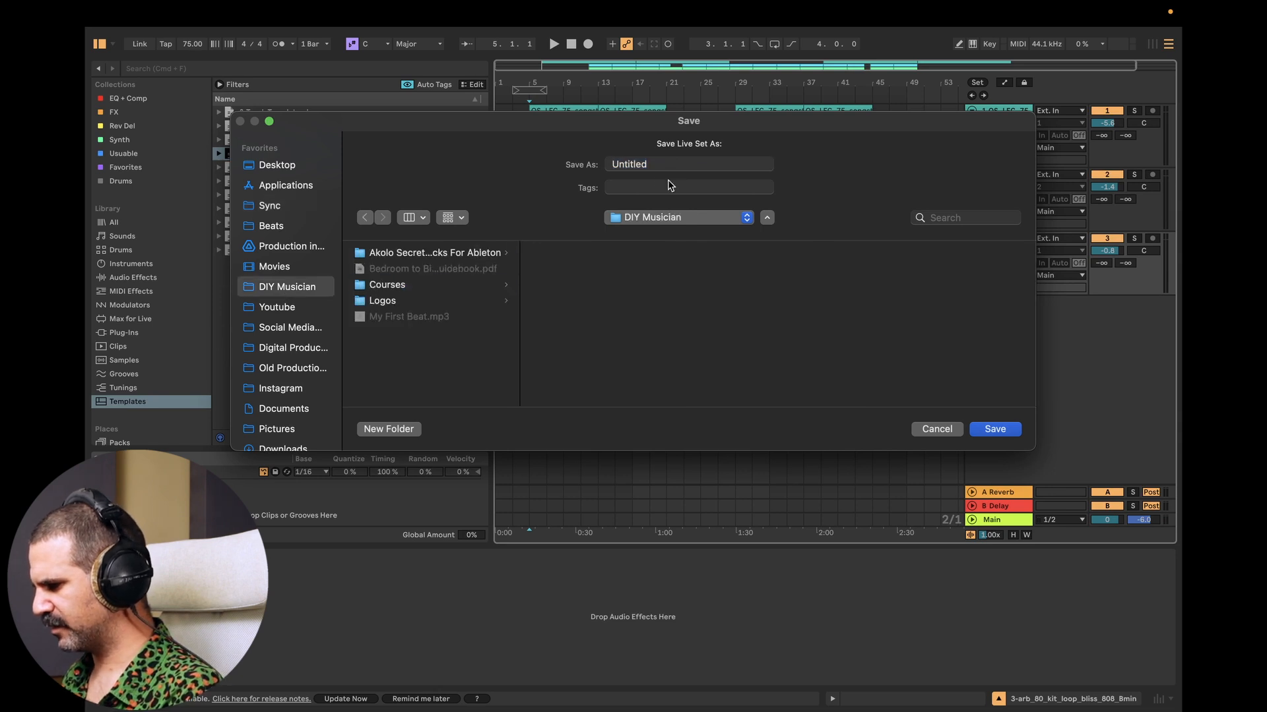
pyautogui.doubleClick(654, 165)
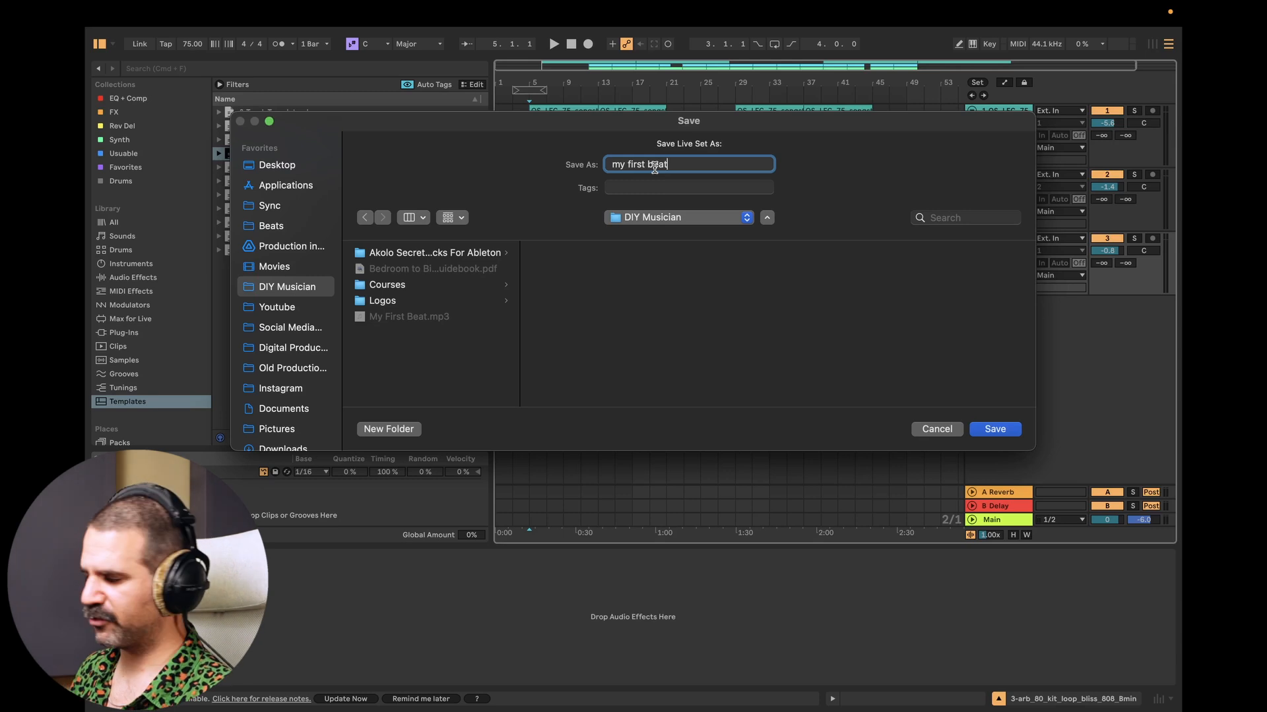
pyautogui.click(1016, 432)
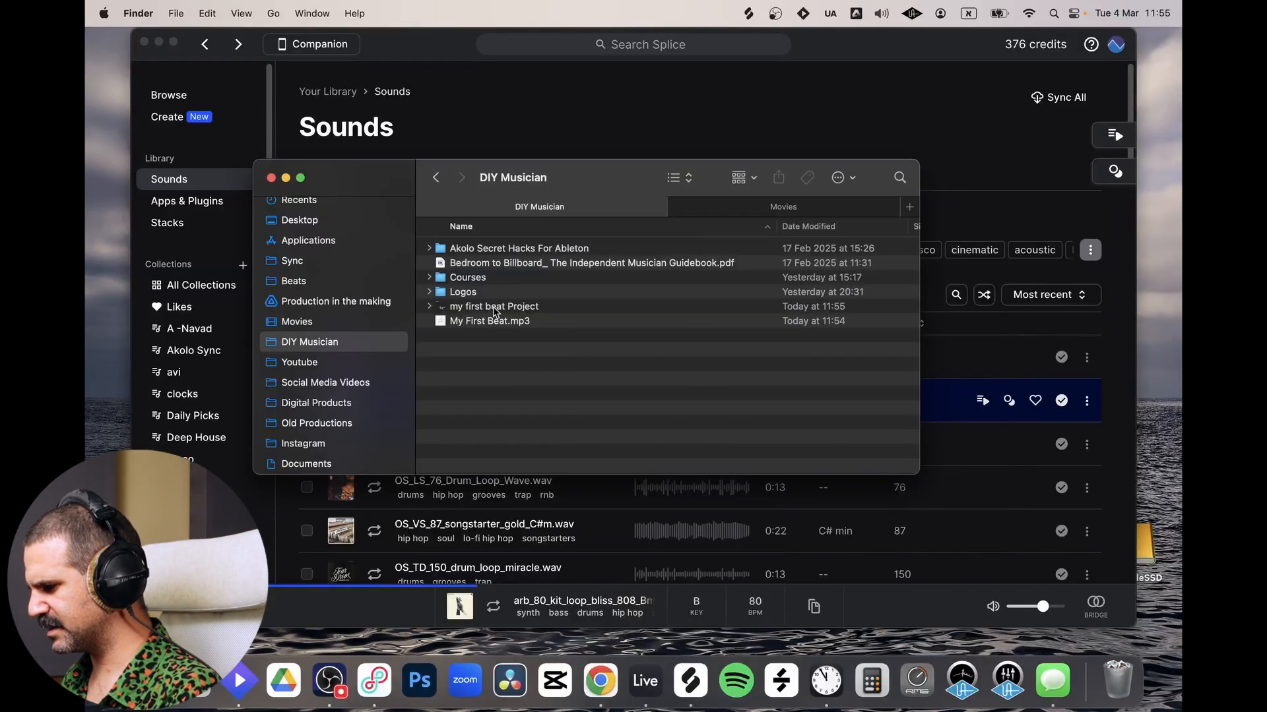
# Step: Preview the exported My First Beat.mp3 from the DIY Musician folder in Finder, and close the preview
pyautogui.click(546, 322)
pyautogui.press('space')
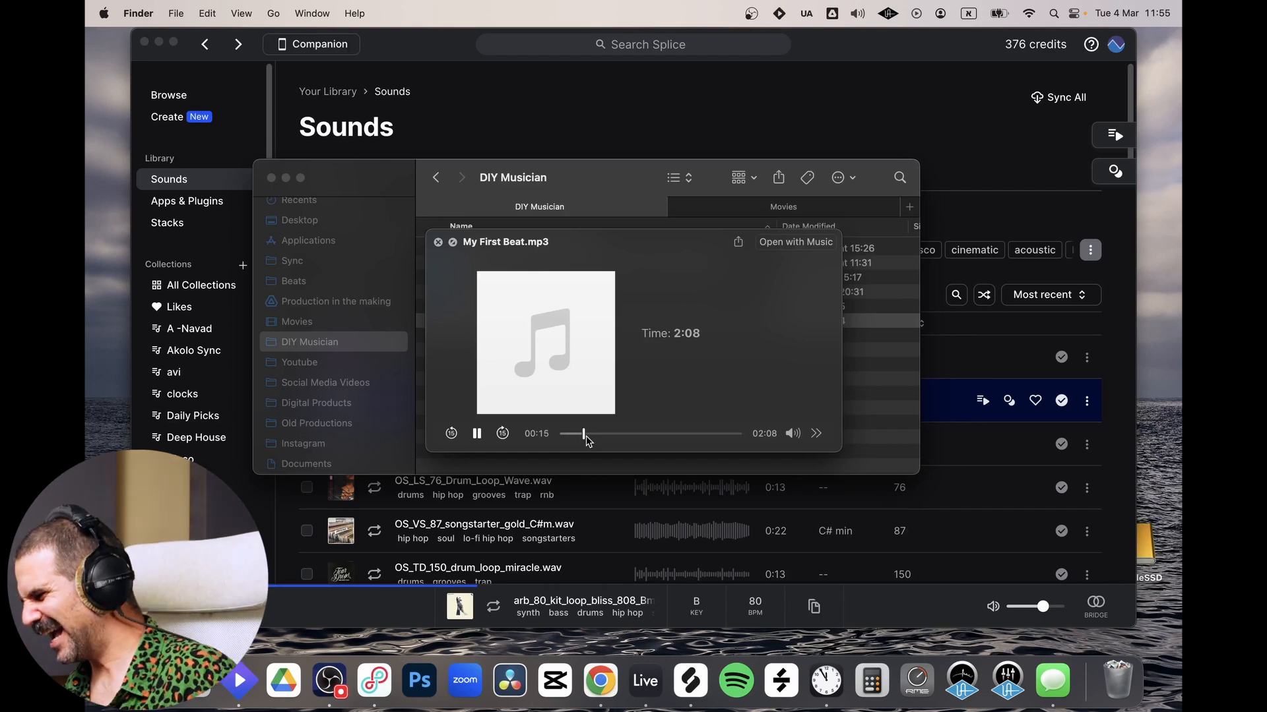
pyautogui.click(438, 243)
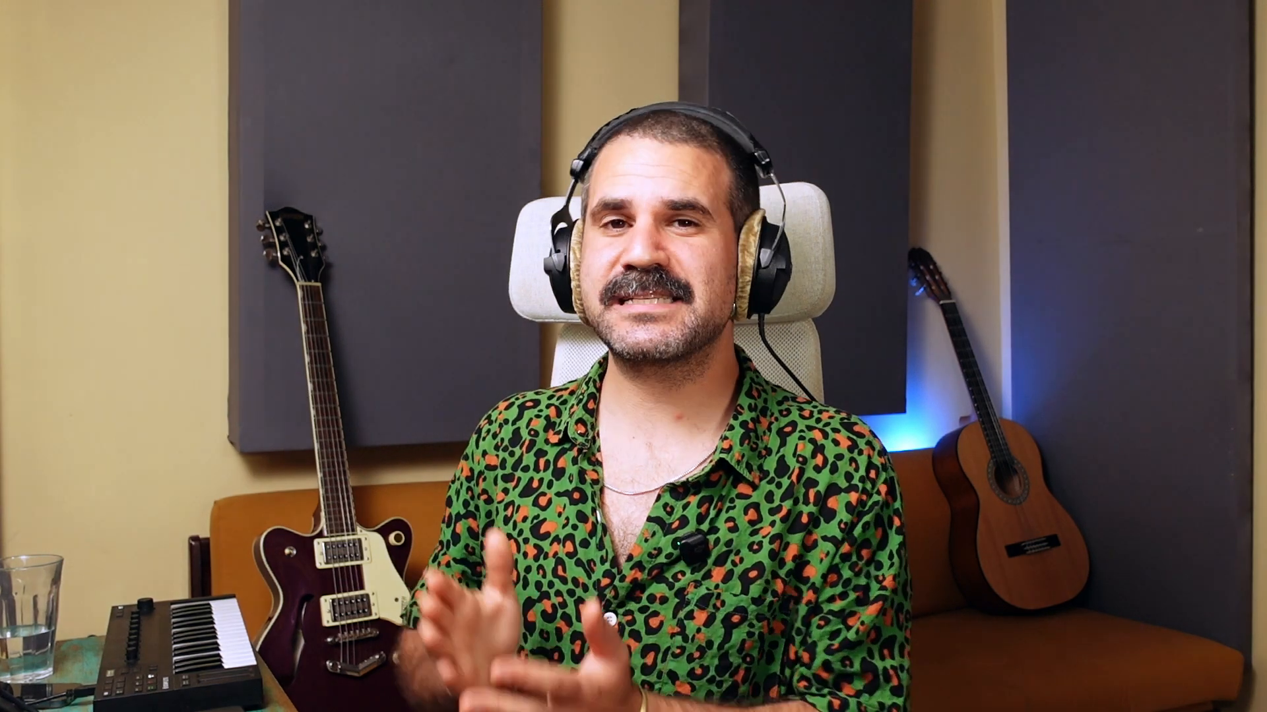